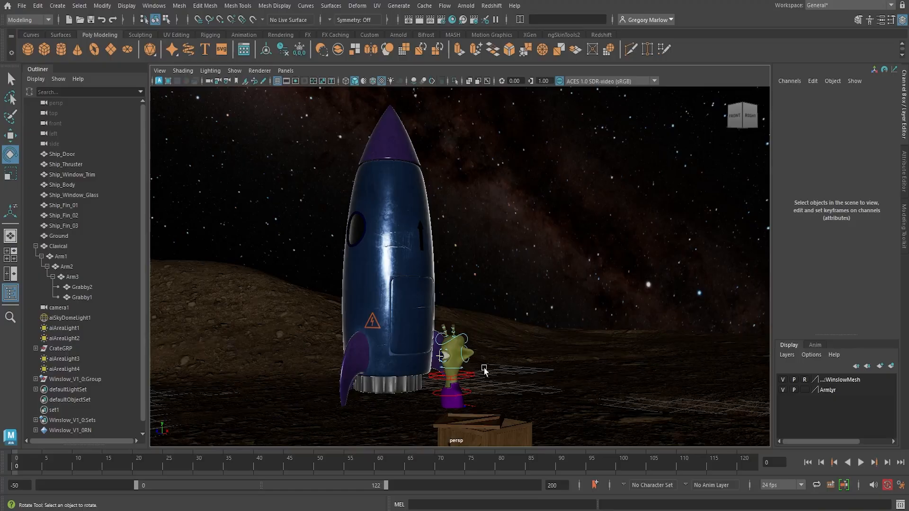
Move the Clavical arm to about X 5, on the far side of the alien from the rocket, and rotate it about -88° around Y.
alt+middle_drag(461, 385, 469, 340)
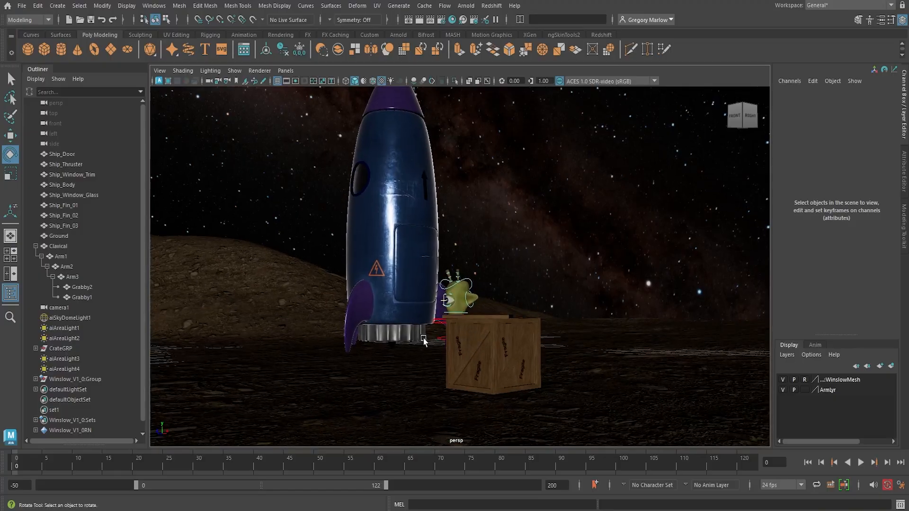
alt+drag(423, 340, 460, 339)
alt+right_drag(461, 341, 627, 326)
alt+middle_drag(627, 326, 614, 317)
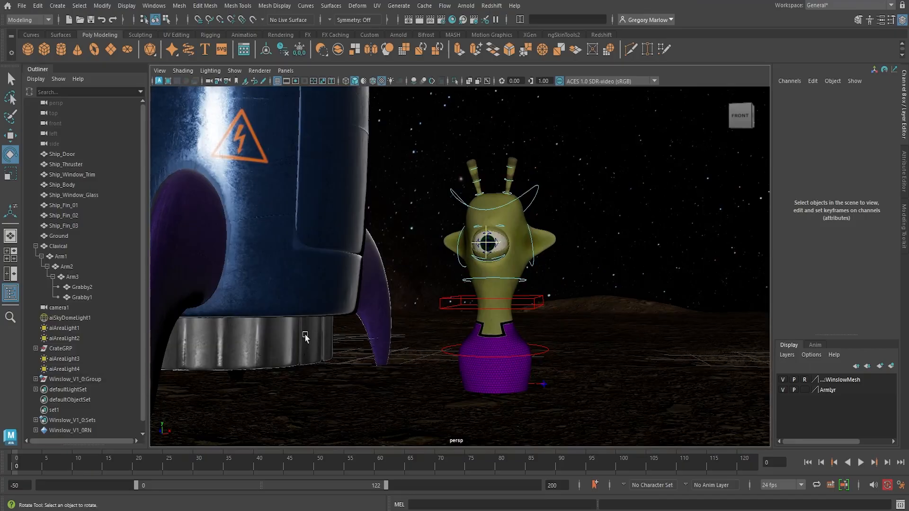
click(58, 247)
key(w)
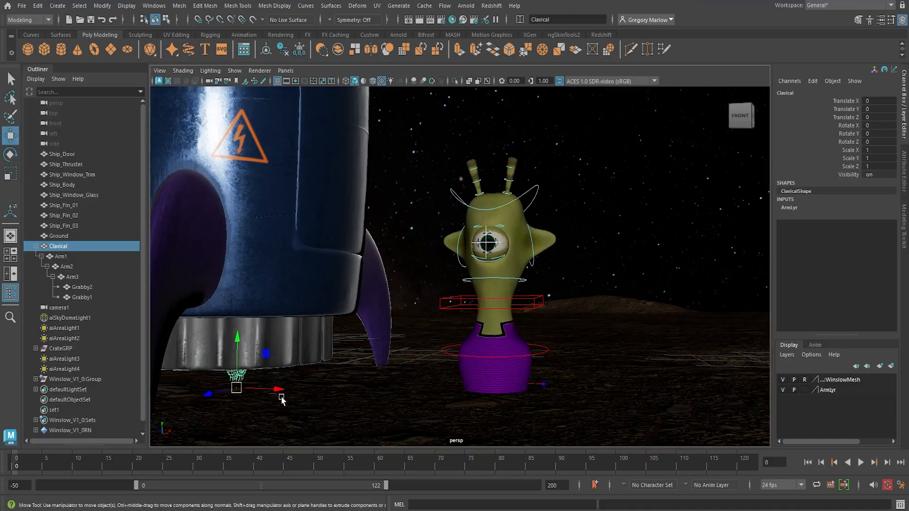
drag(279, 395, 650, 415)
key(e)
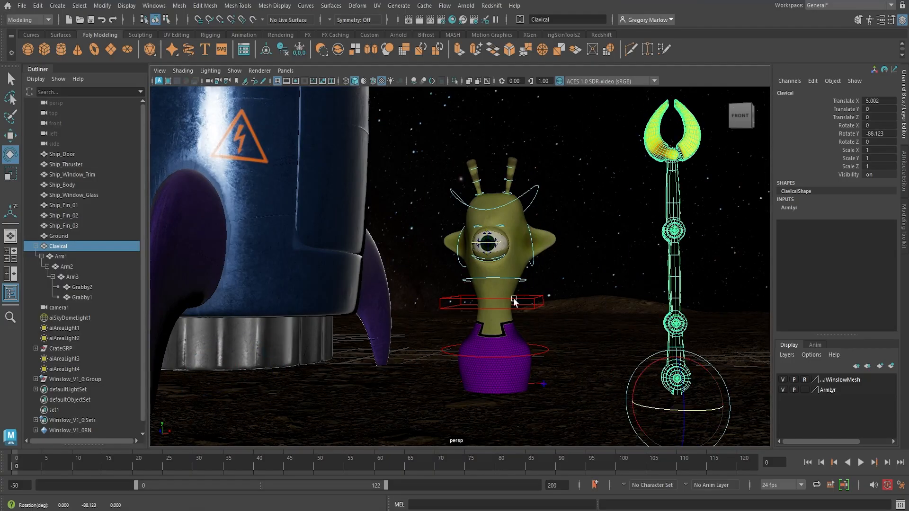
Isolate the Clavical arm and the Winslow_V1_0:Group alien in the perspective view.
alt+drag(524, 306, 543, 313)
alt+middle_drag(543, 313, 525, 312)
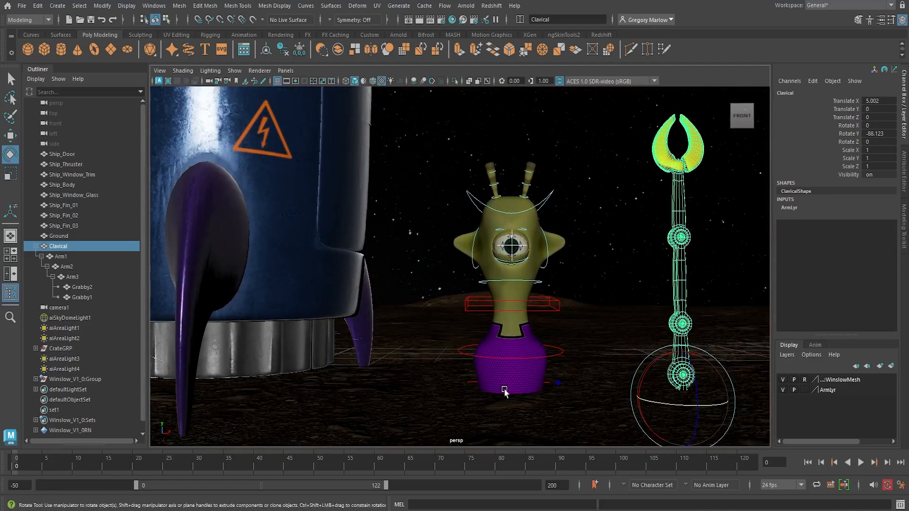
alt+right_drag(527, 301, 518, 341)
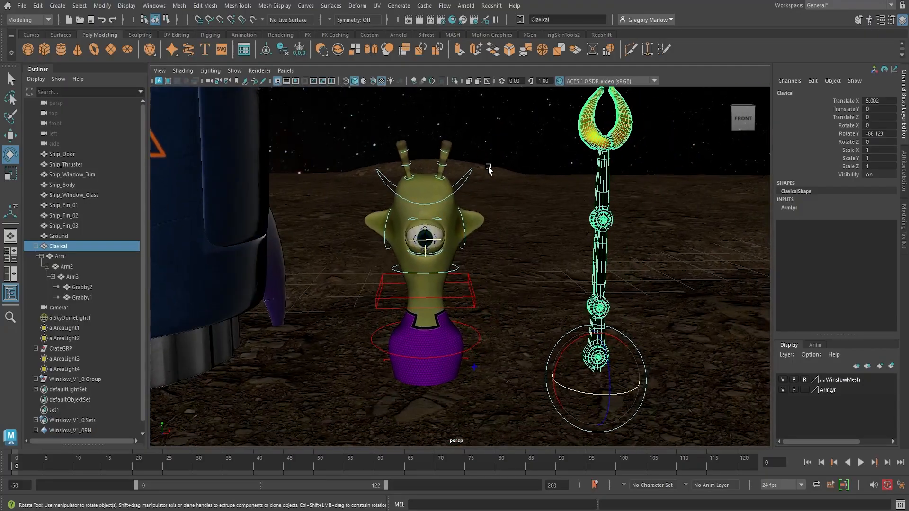
click(36, 246)
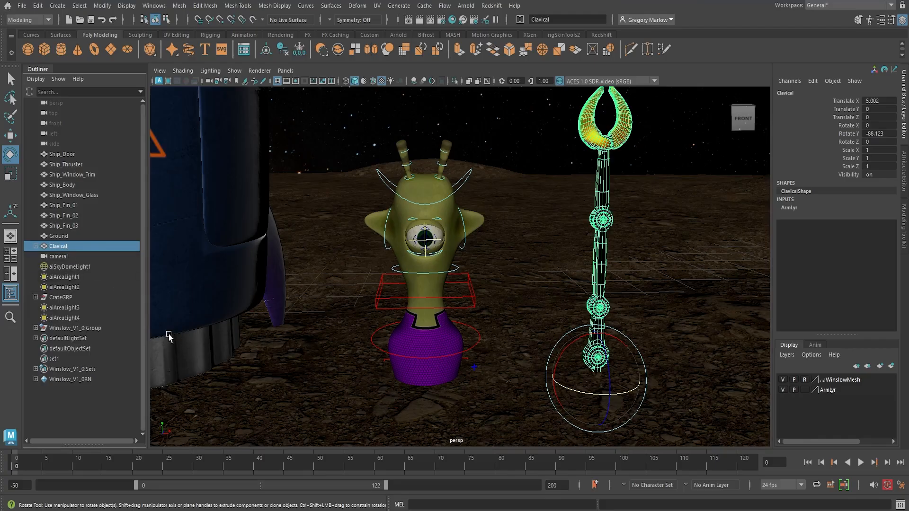
click(82, 327)
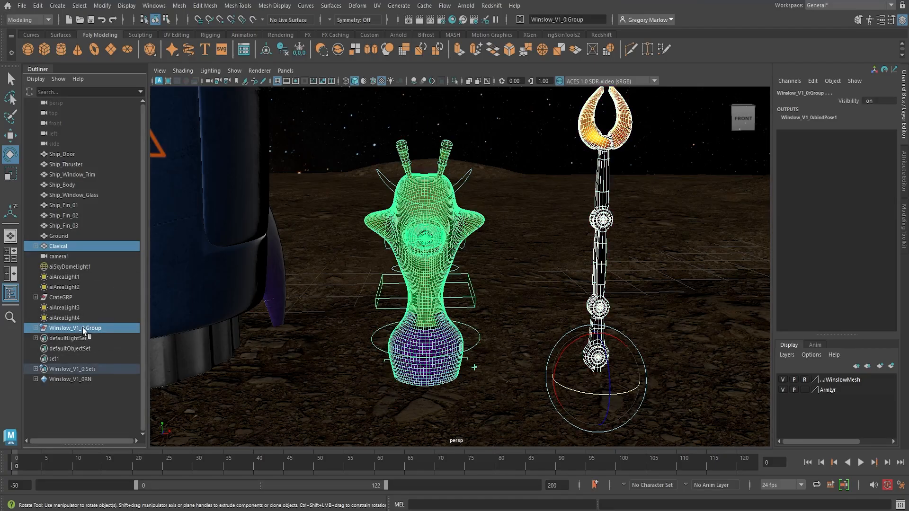
click(455, 84)
click(545, 242)
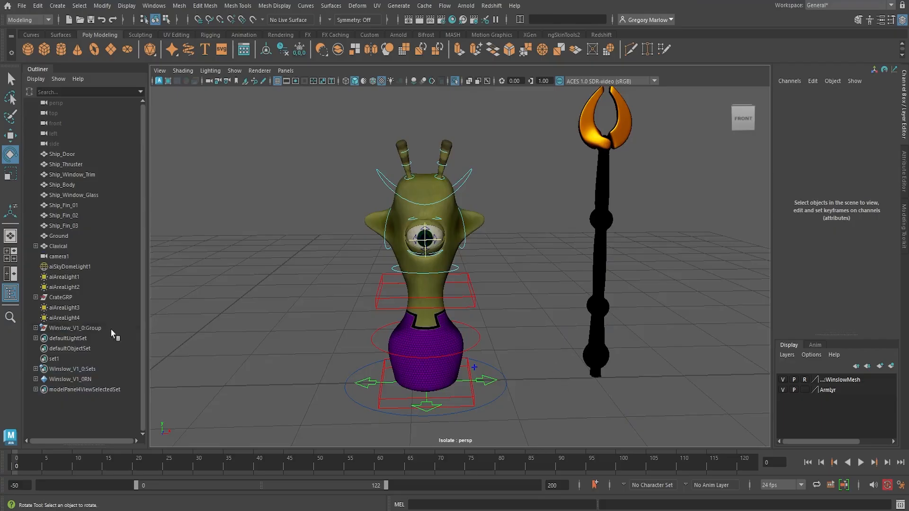
Move the Clavical arm farther from the alien along X, to about 6.2, and deselect it.
click(64, 247)
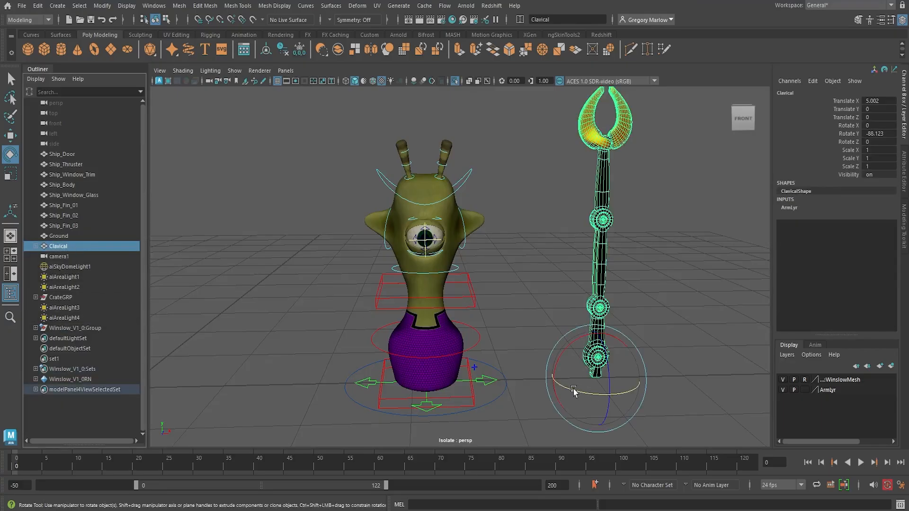
key(w)
drag(625, 377, 729, 377)
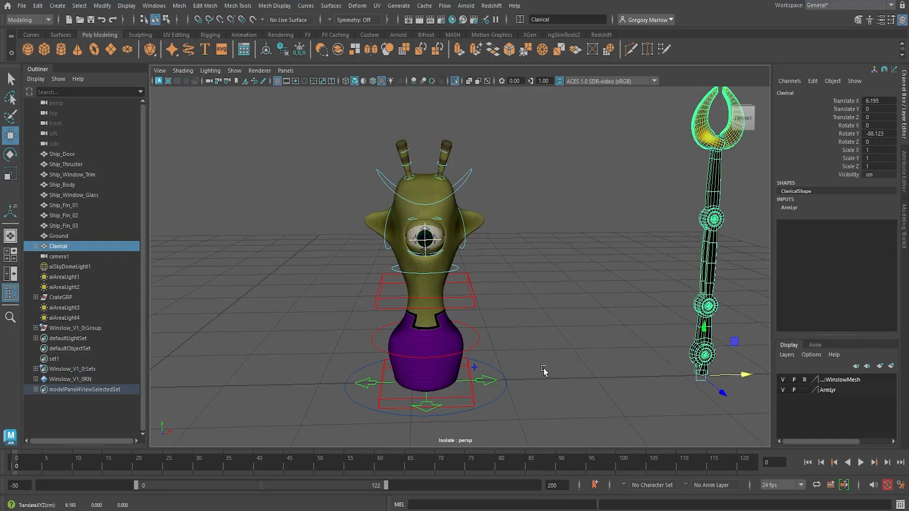
alt+middle_drag(544, 372, 499, 355)
alt+right_drag(499, 355, 489, 331)
alt+drag(463, 313, 458, 324)
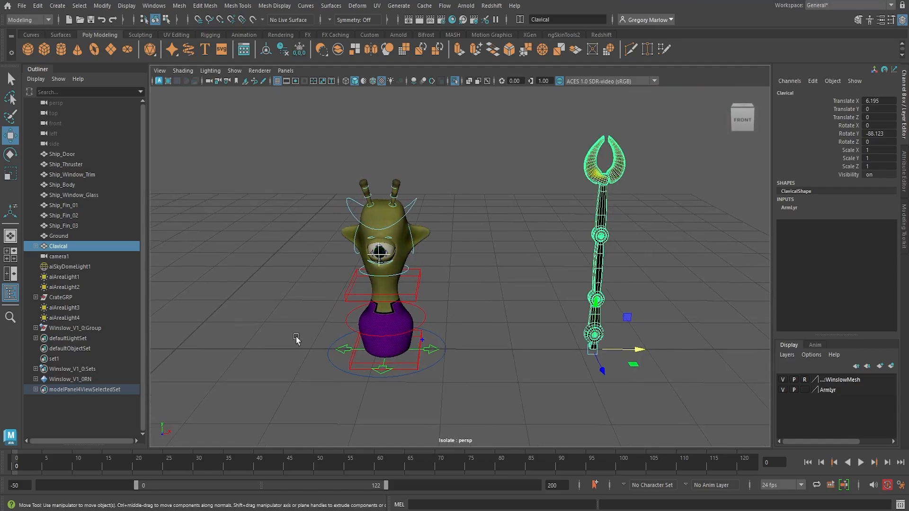
click(476, 293)
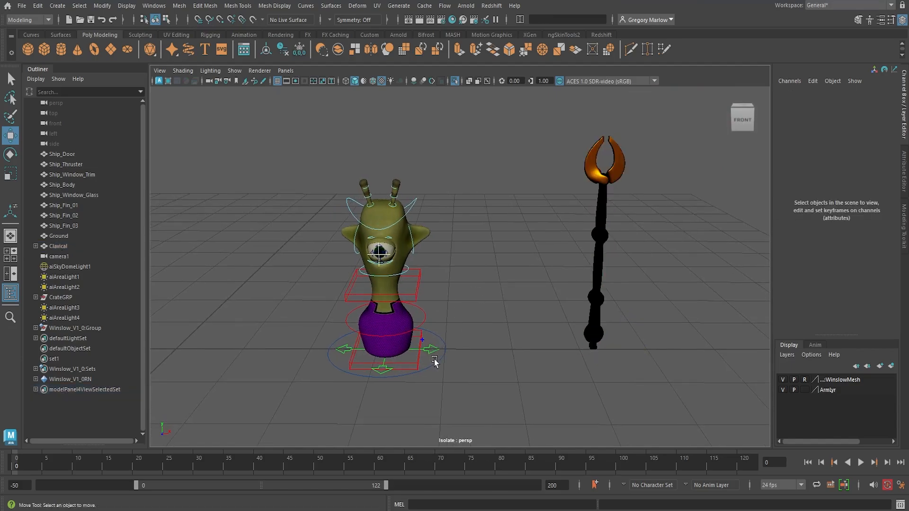
Examine the alien's body, face and rig controls from several angles alongside the mechanical arm.
alt+right_drag(392, 341, 481, 363)
alt+middle_drag(342, 282, 395, 268)
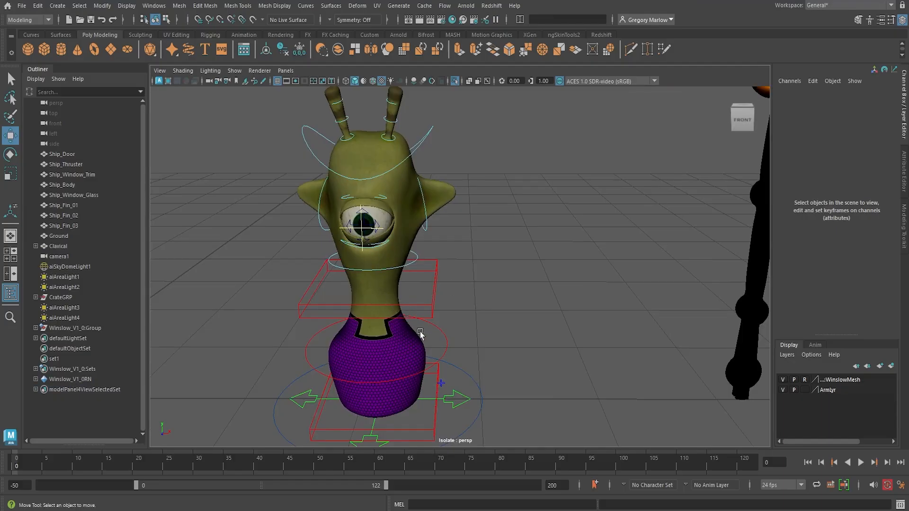
alt+drag(396, 308, 447, 270)
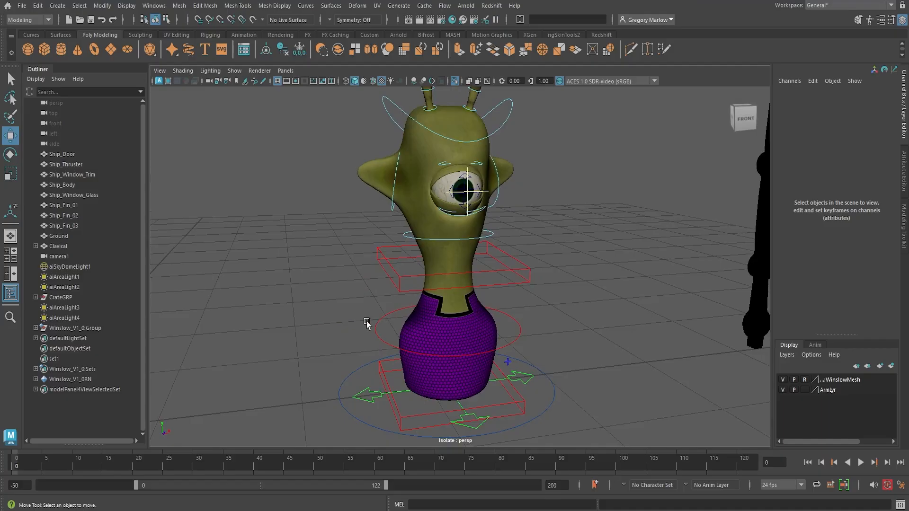
alt+middle_drag(514, 356, 452, 372)
alt+right_drag(613, 368, 516, 351)
alt+middle_drag(521, 346, 476, 333)
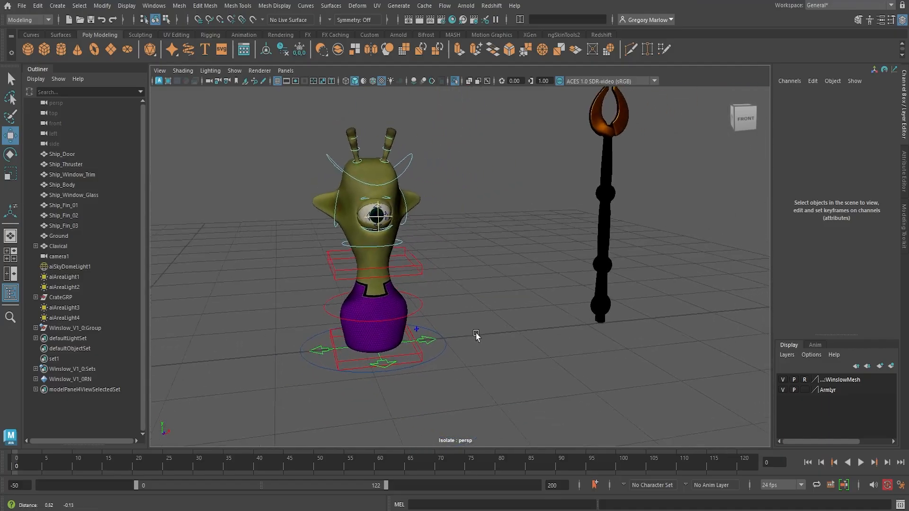
alt+drag(476, 334, 465, 335)
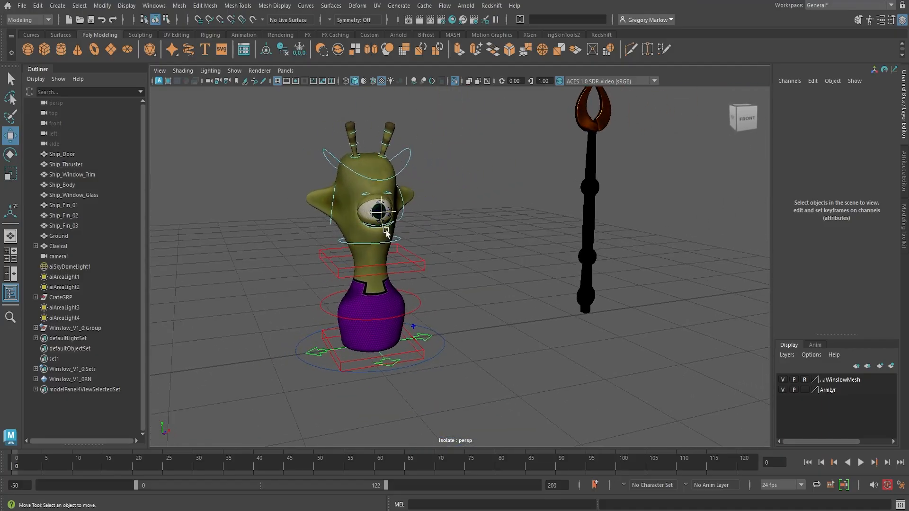
scroll(335, 250, up, 4)
scroll(339, 253, down, 2)
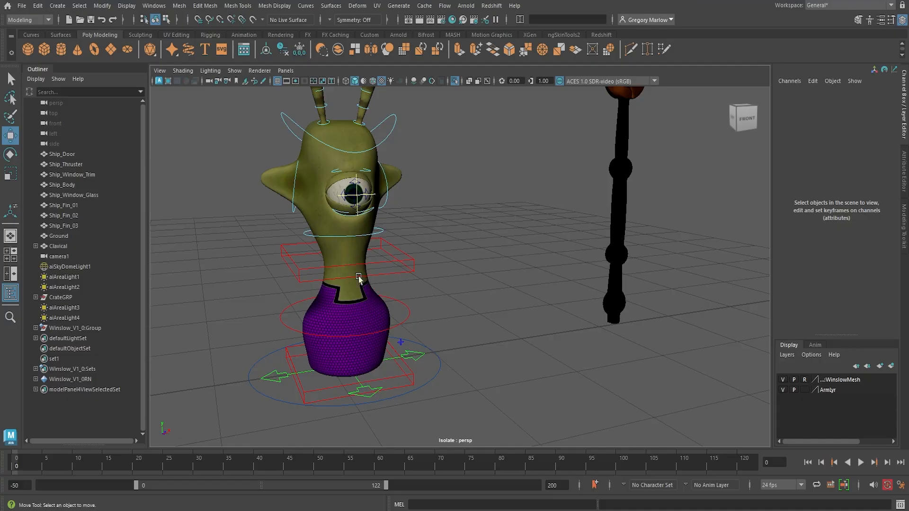
alt+drag(359, 278, 331, 247)
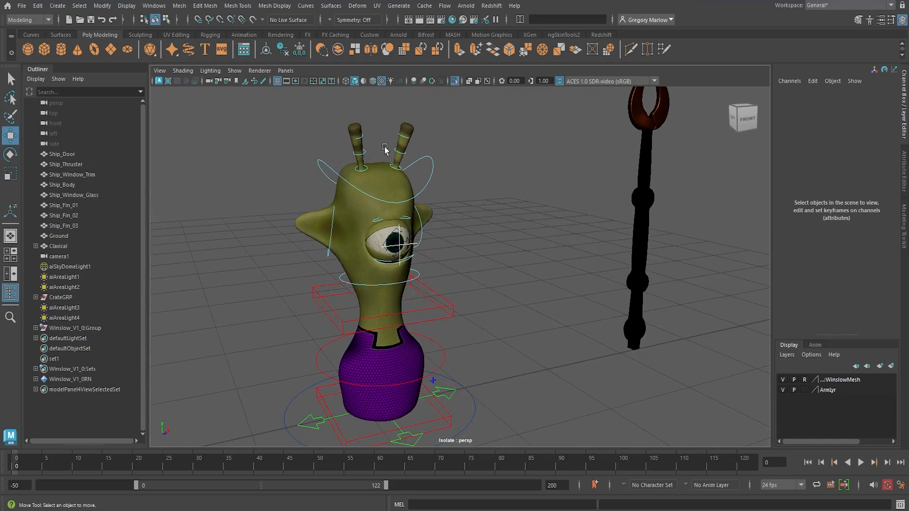
alt+drag(444, 281, 370, 251)
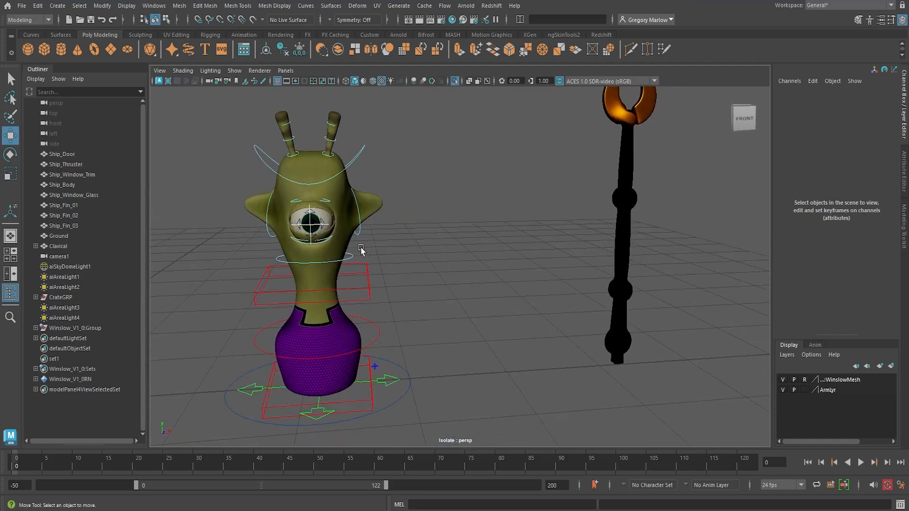
alt+middle_drag(360, 248, 410, 245)
alt+right_drag(357, 203, 371, 215)
alt+drag(372, 262, 428, 156)
Try free rotations of the alien's head with the FKHead_M control, undoing each one.
click(460, 156)
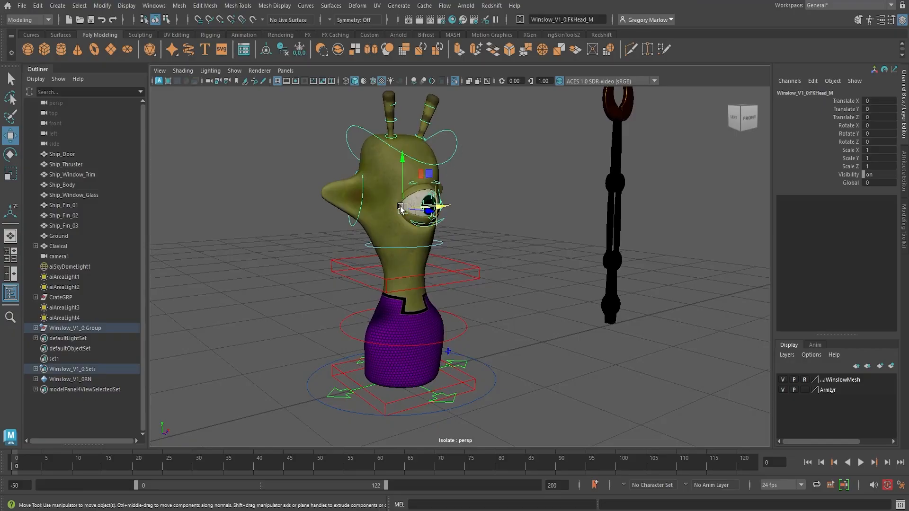
key(e)
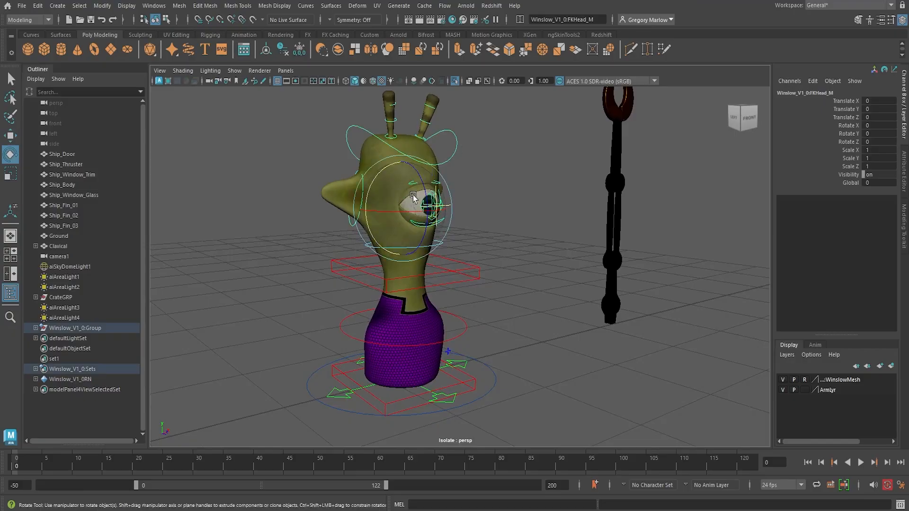
drag(413, 197, 422, 180)
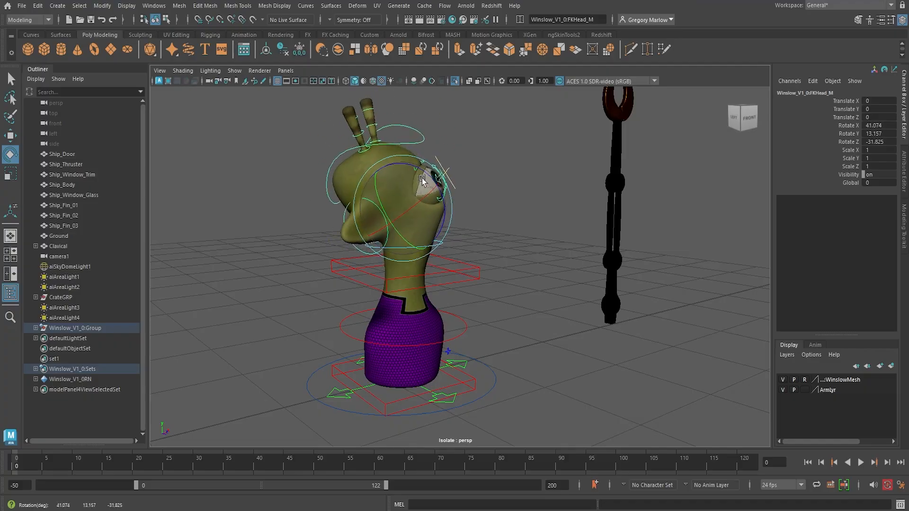
key(ctrl+z)
mouse_move(448, 306)
alt+mouse_down()
mouse_move(505, 314)
mouse_move(511, 325)
mouse_move(461, 315)
alt+mouse_up()
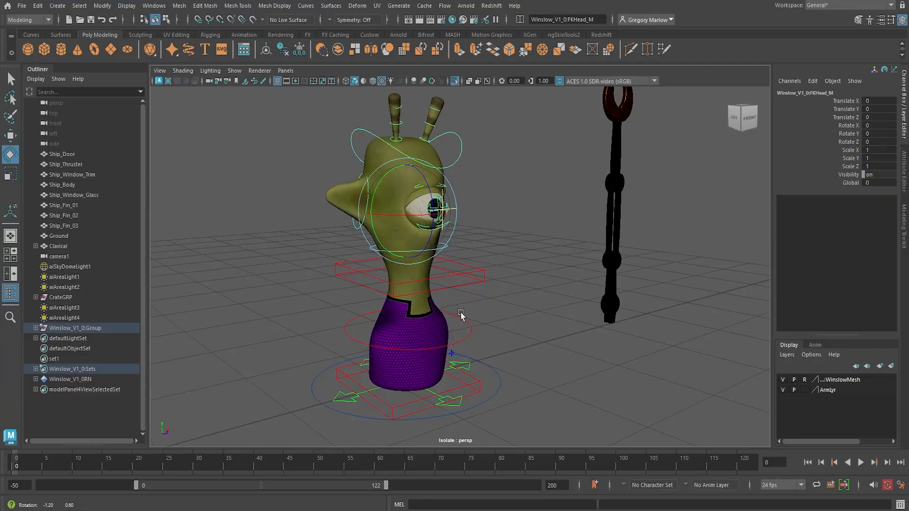
click(509, 194)
click(450, 167)
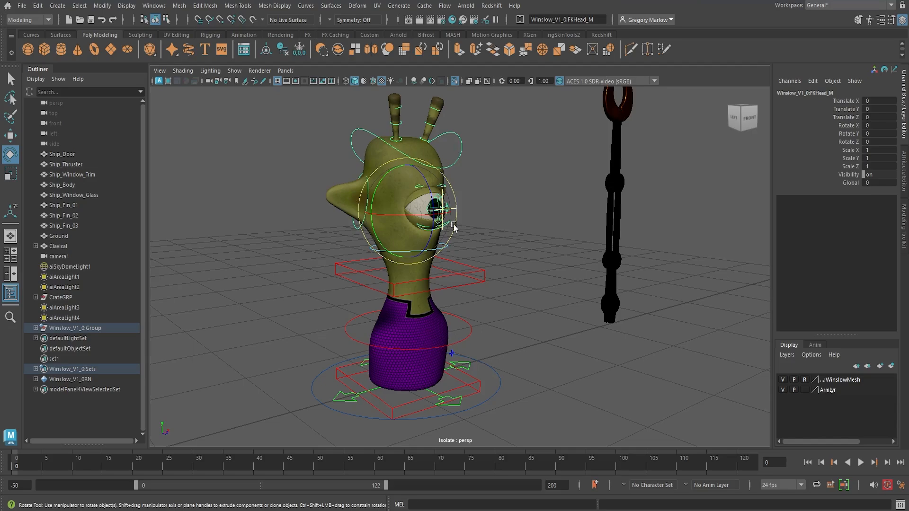
drag(447, 204, 406, 174)
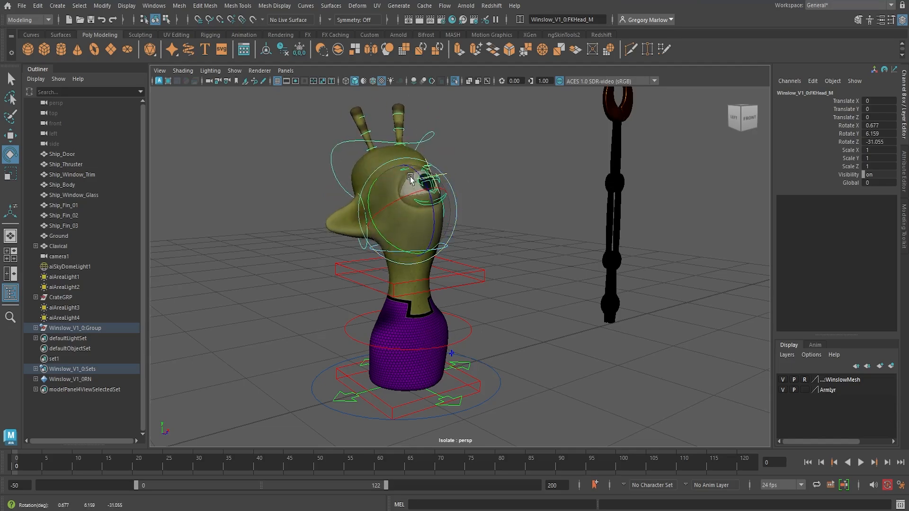
key(ctrl+z)
Try rotating the alien's neck with the FKNeck_M control and undo the rotation.
click(474, 230)
click(442, 248)
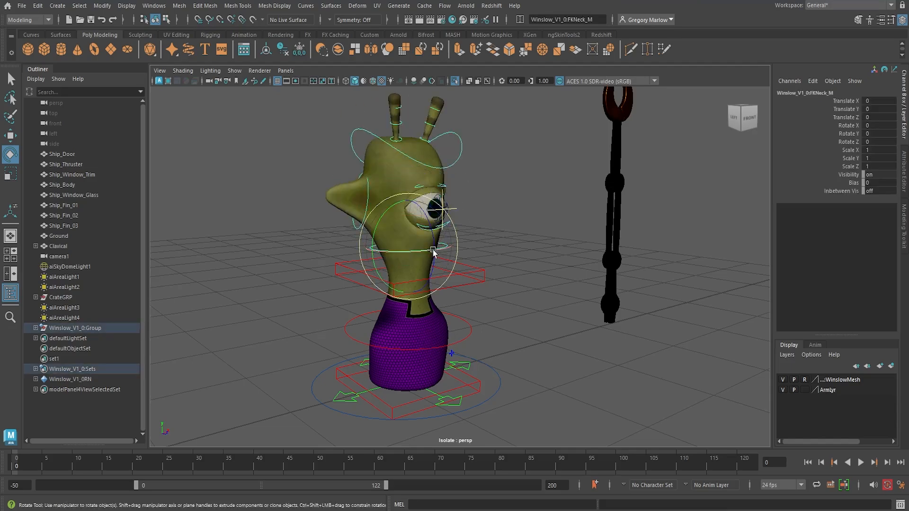
mouse_move(422, 232)
mouse_down()
mouse_move(374, 223)
mouse_move(407, 222)
mouse_up()
key(ctrl+z)
Try rotating both ears together with the FKEar_R and FKEar_L controls, and undo the rotations.
click(425, 226)
click(368, 208)
alt+right_drag(406, 223, 444, 226)
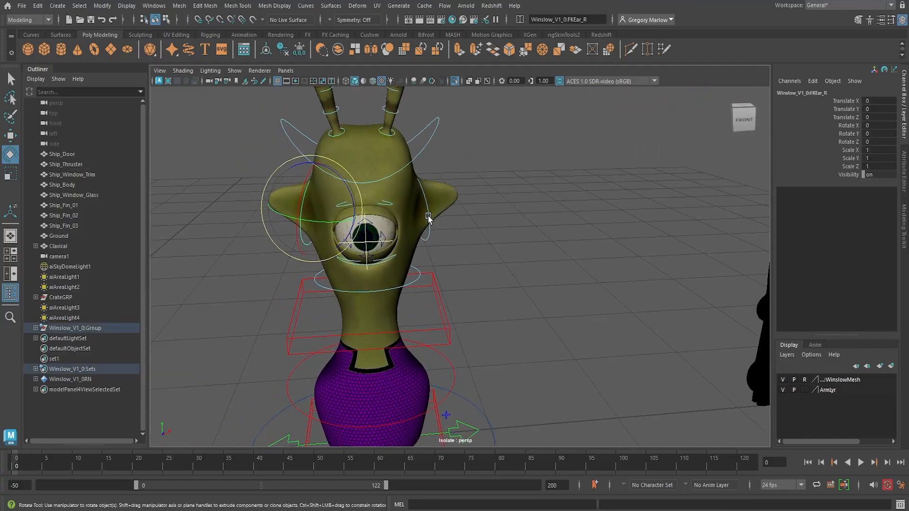
click(428, 219)
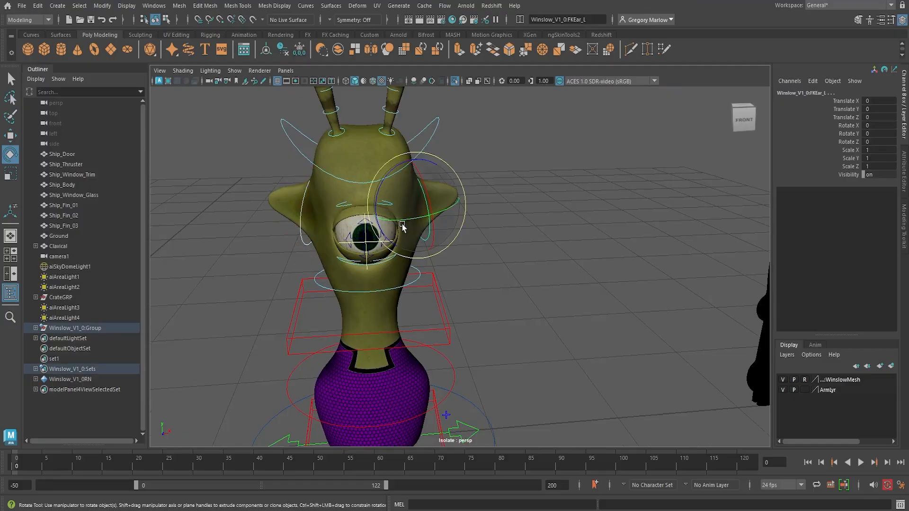
mouse_move(401, 222)
mouse_down()
mouse_move(419, 198)
mouse_move(386, 201)
mouse_move(387, 215)
mouse_up()
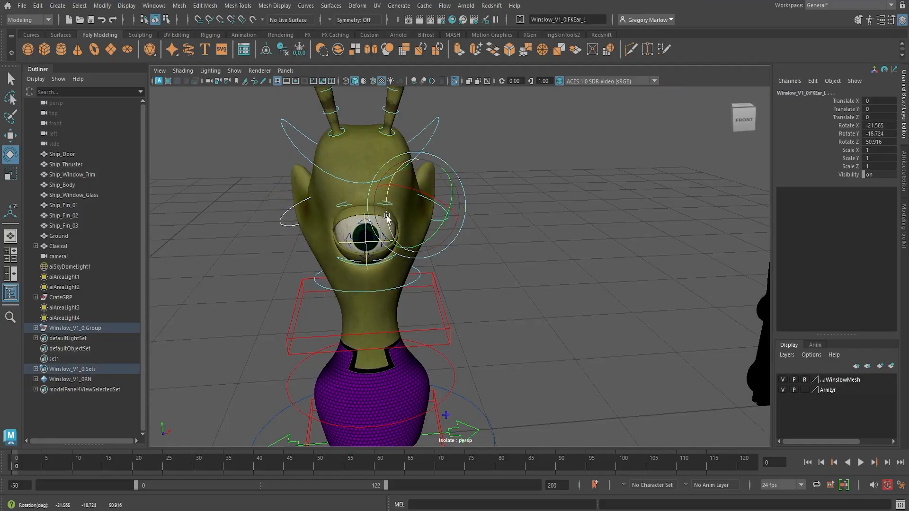
key(ctrl+z)
key(ctrl+z)
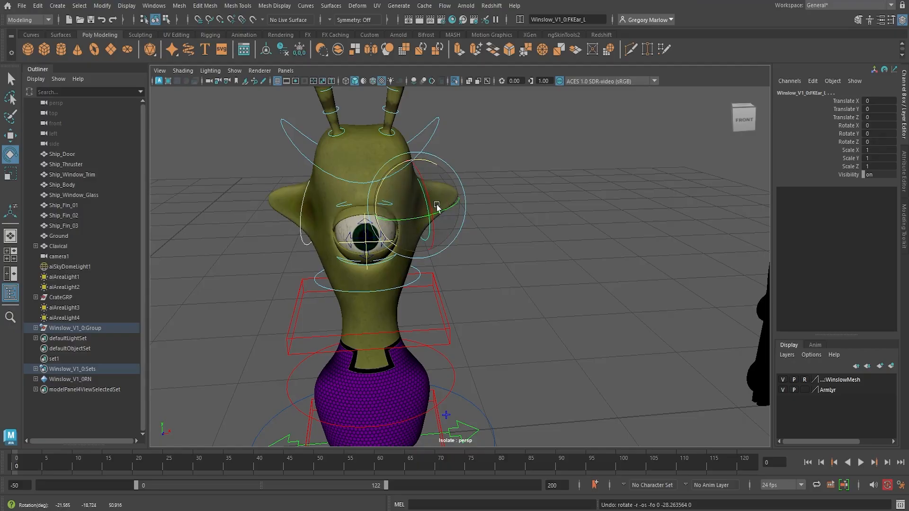
Try moving both ear controls far away from the head and undo the move.
key(w)
drag(416, 203, 682, 164)
key(ctrl+z)
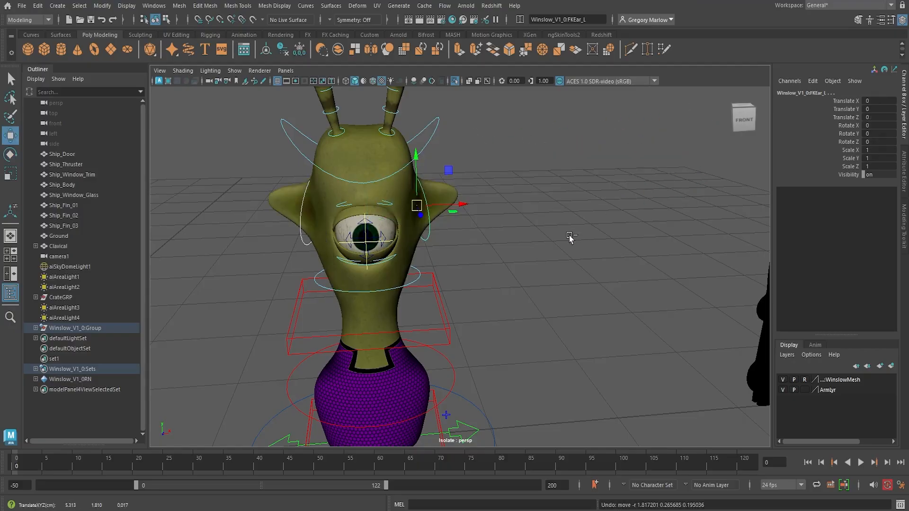
Pull only the FKEar_L control slightly outward from the head, about -0.32 in X, and rotate it about 80° around Z.
click(550, 272)
click(428, 222)
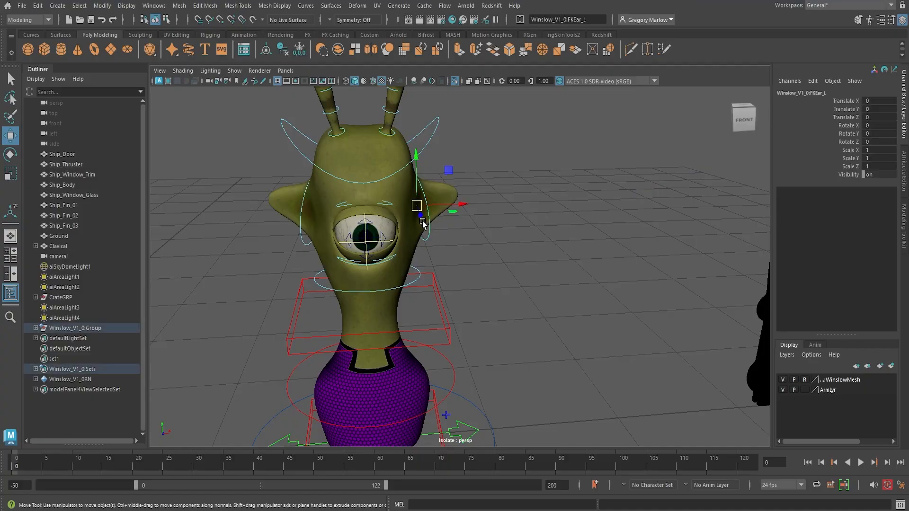
drag(421, 209, 468, 194)
key(ctrl+z)
key(e)
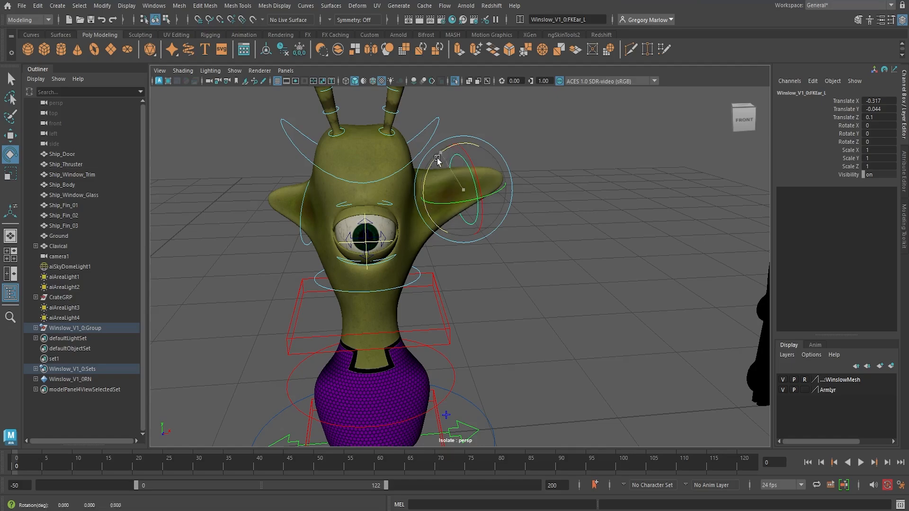
drag(437, 158, 424, 211)
key(w)
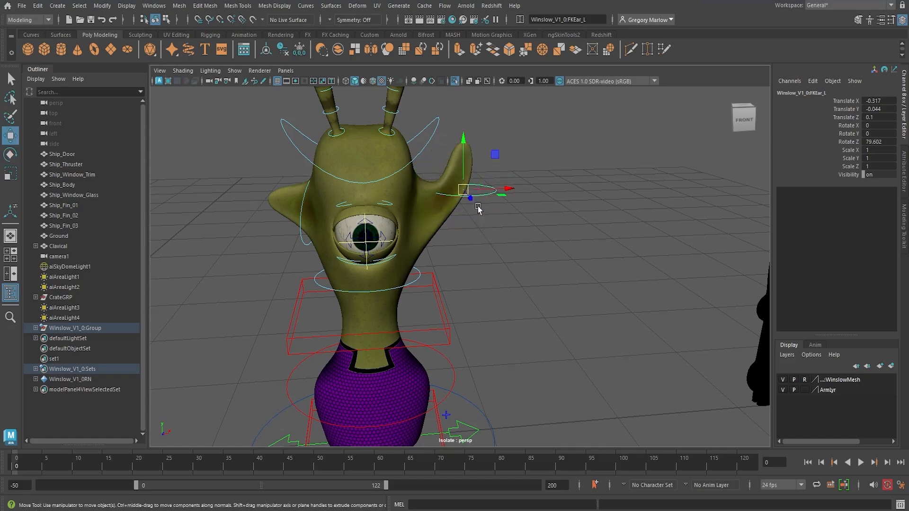
Try pulling the FKEar_L control farther up and away from the head, and undo all of its moves and rotation.
drag(466, 190, 448, 139)
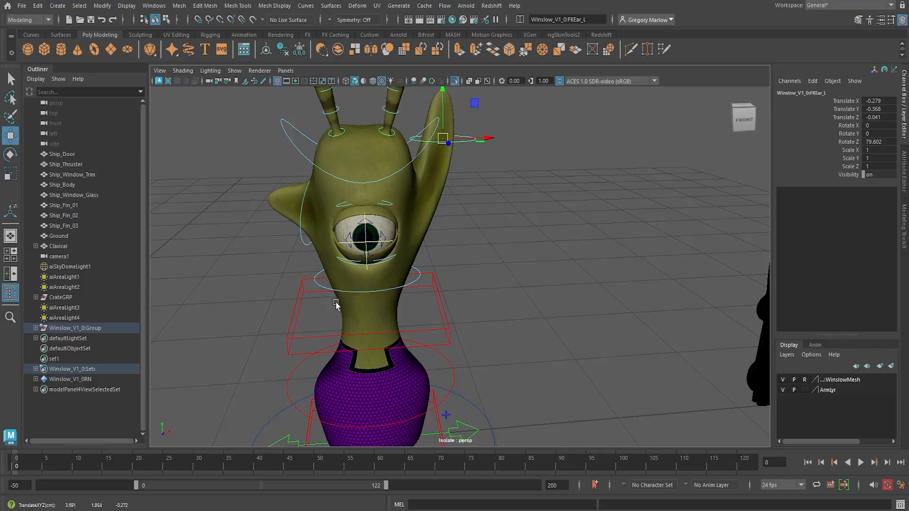
drag(443, 138, 640, 141)
key(ctrl+z)
key(ctrl+z)
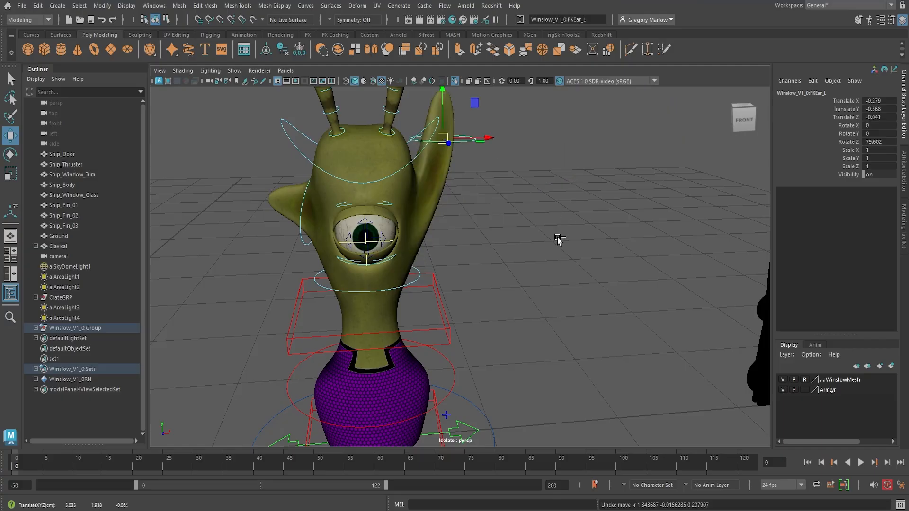
key(ctrl+z)
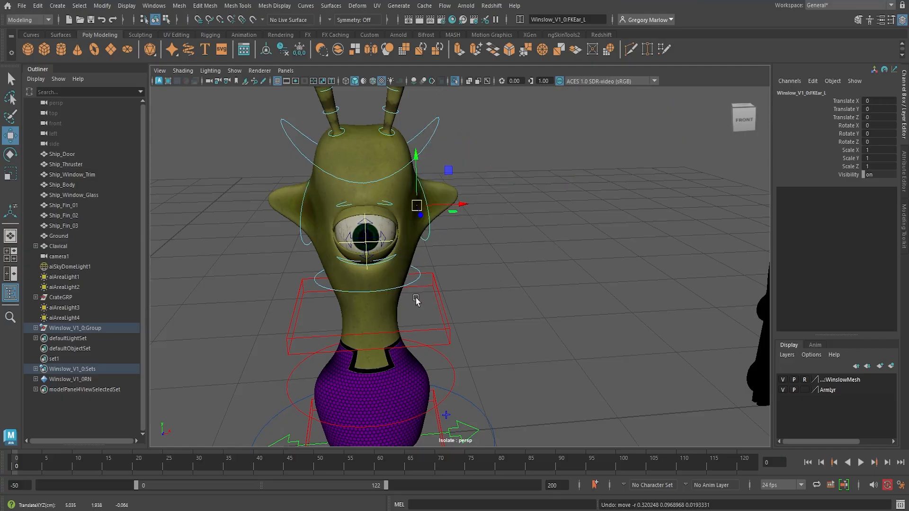
Try rotating the neck with the FKNeck_M control to about -11° in X, 15° in Y and 6° in Z.
alt+middle_drag(445, 296, 484, 348)
alt+right_drag(457, 331, 499, 344)
alt+middle_drag(499, 344, 454, 342)
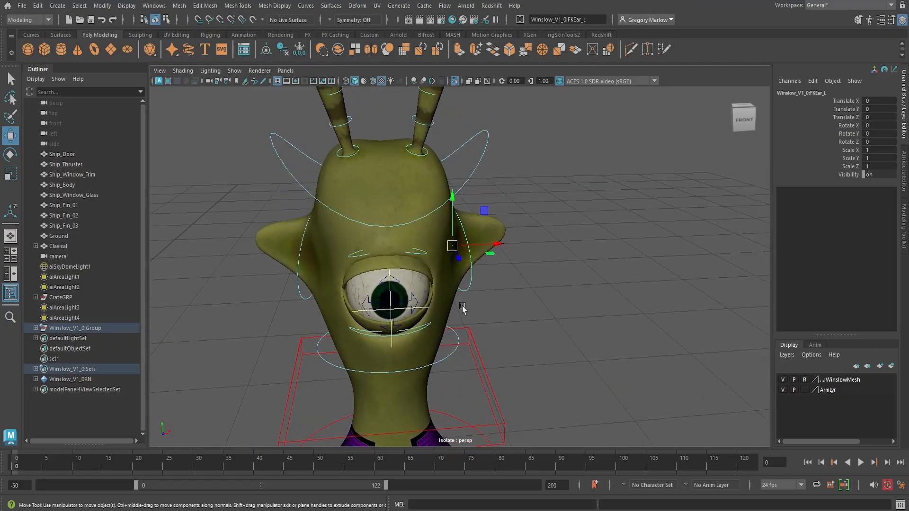
alt+middle_drag(507, 367, 497, 326)
alt+right_drag(595, 317, 549, 304)
alt+middle_drag(549, 305, 549, 316)
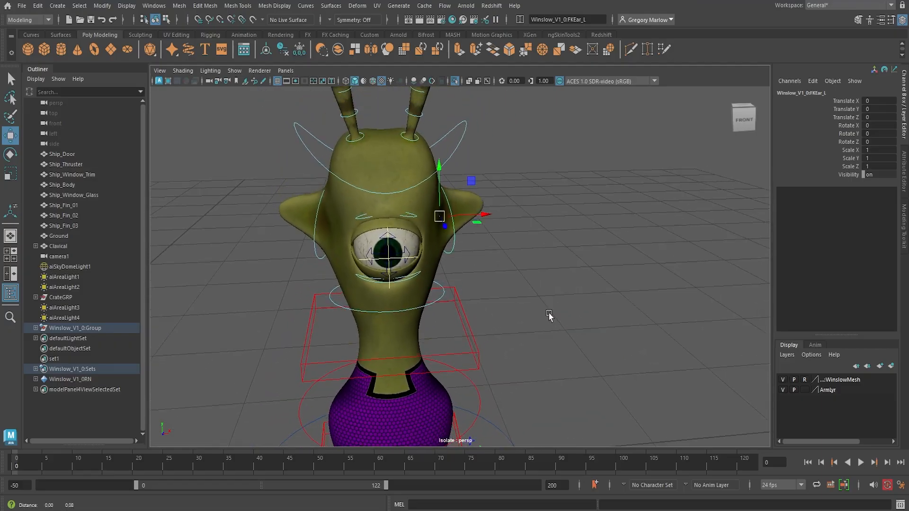
click(425, 309)
key(e)
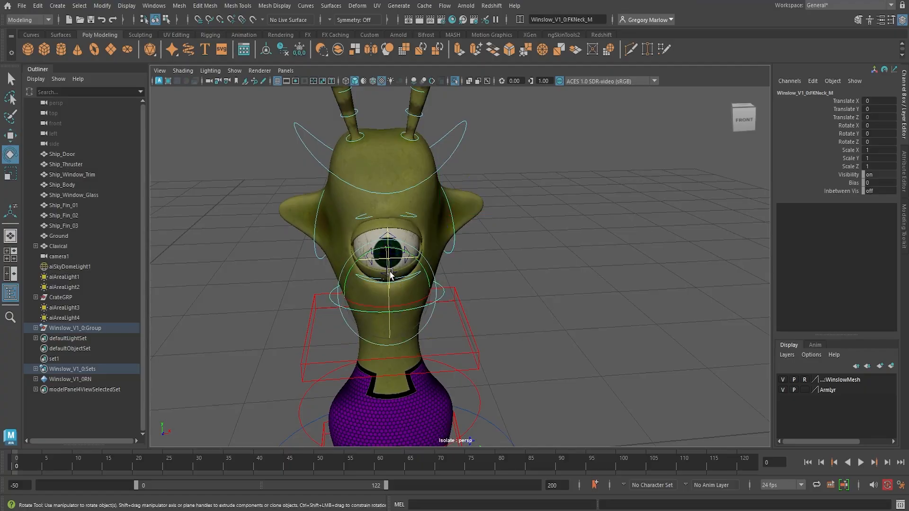
drag(396, 284, 359, 279)
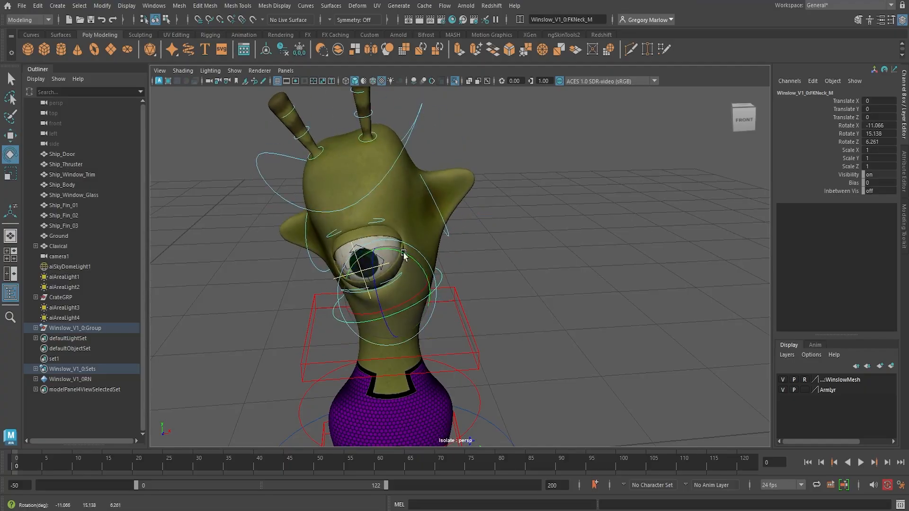
Try rotating the FKHead_M control about 27° around Y and moving it slightly, and undo both the head and neck changes.
click(379, 198)
drag(379, 199, 358, 248)
key(w)
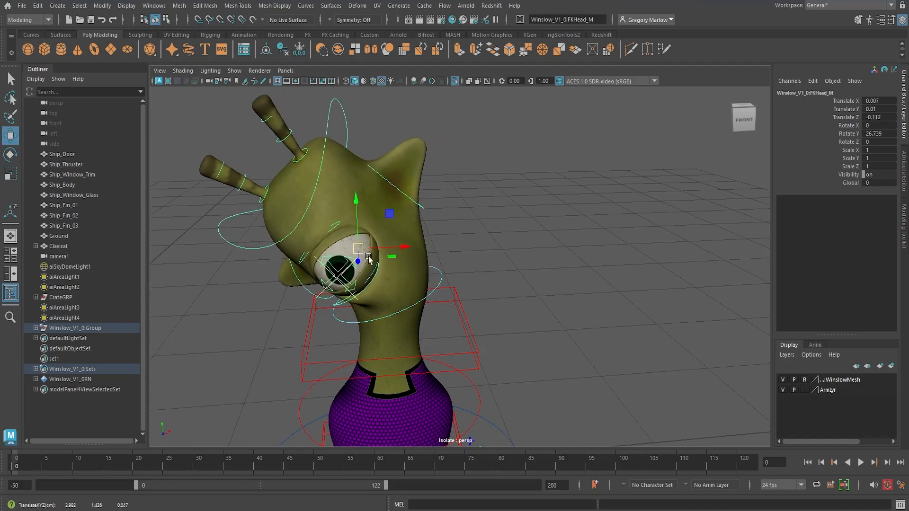
key(ctrl+z)
key(ctrl+z)
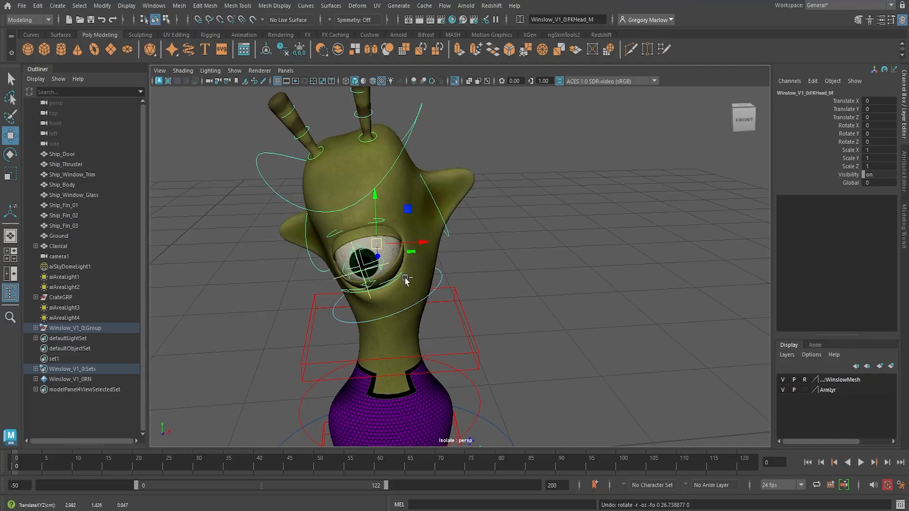
key(ctrl+z)
key(ctrl+z)
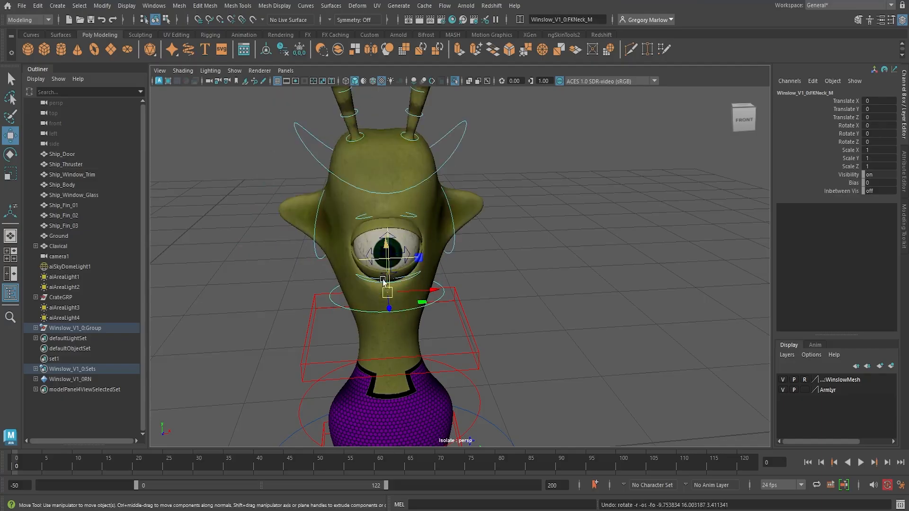
Try rotating the left antenna from its base with the FKAnt1_L control, and undo the rotation.
alt+drag(383, 280, 410, 277)
alt+middle_drag(411, 277, 405, 342)
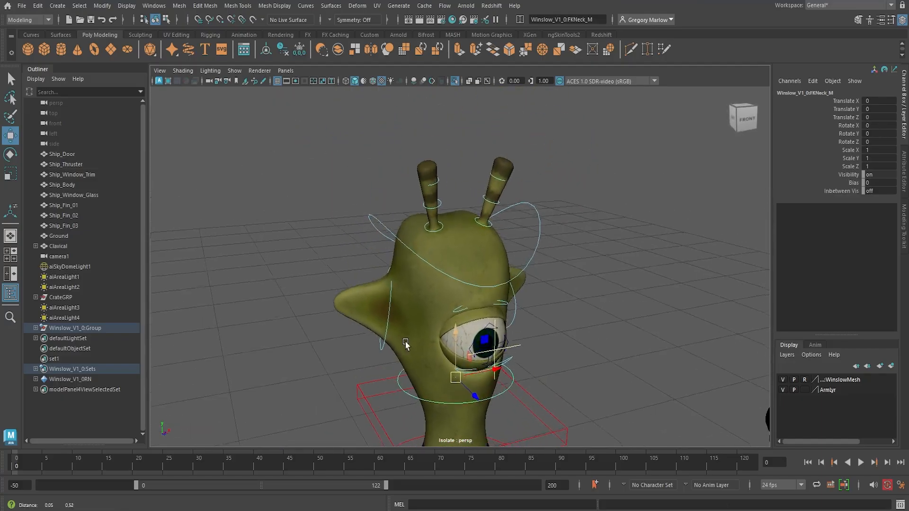
alt+drag(405, 342, 404, 285)
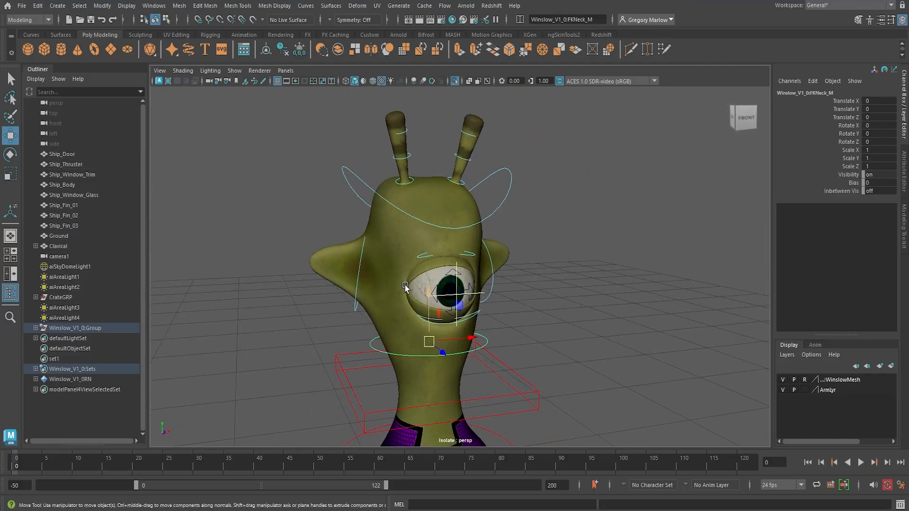
click(464, 184)
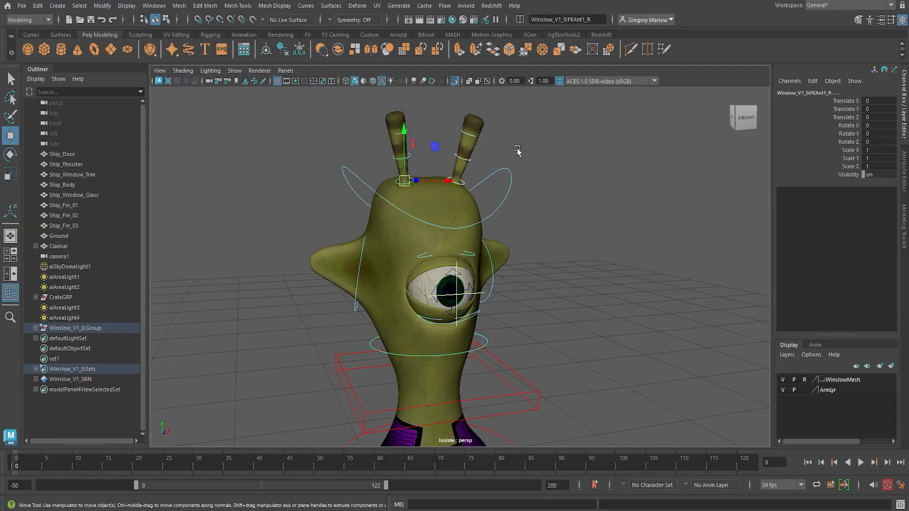
click(517, 151)
click(467, 174)
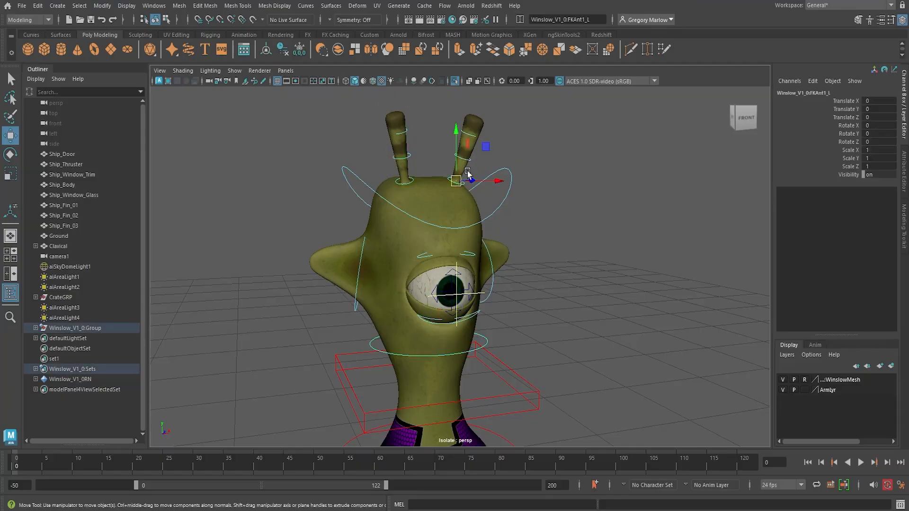
key(e)
drag(479, 156, 465, 191)
key(ctrl+z)
Bend the left antenna, rotating its tip control FKAnt3_L to about -48° in X, 17° in Y and -69° in Z.
click(543, 142)
drag(490, 142, 517, 192)
alt+middle_drag(544, 194, 440, 204)
click(565, 162)
click(514, 216)
drag(541, 228, 460, 230)
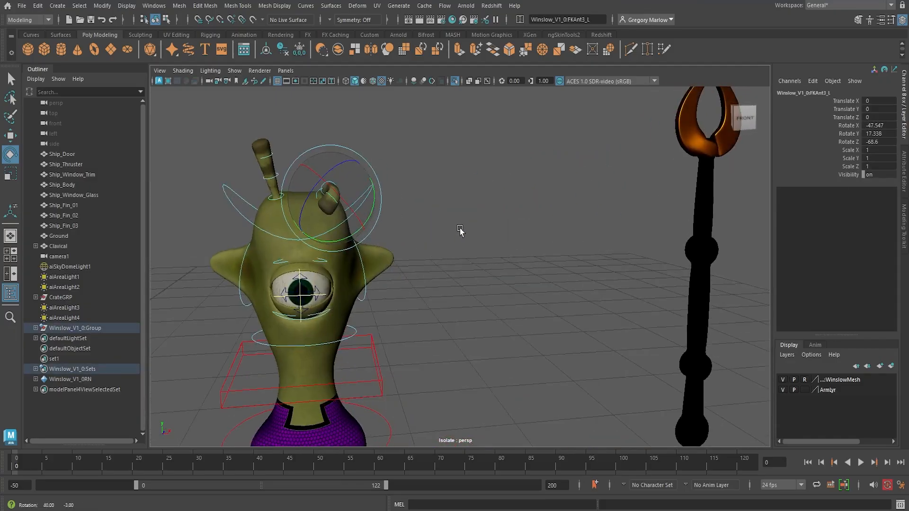
Readjust the left antenna's curl by rotating its controls further, and clear the selection.
alt+right_drag(334, 203, 411, 233)
alt+middle_drag(411, 233, 490, 344)
click(573, 260)
alt+drag(385, 300, 419, 313)
click(420, 314)
mouse_move(452, 296)
mouse_down()
mouse_move(408, 241)
mouse_move(426, 265)
mouse_move(400, 284)
mouse_move(445, 324)
mouse_move(464, 297)
mouse_move(426, 307)
mouse_move(454, 309)
mouse_up()
click(452, 318)
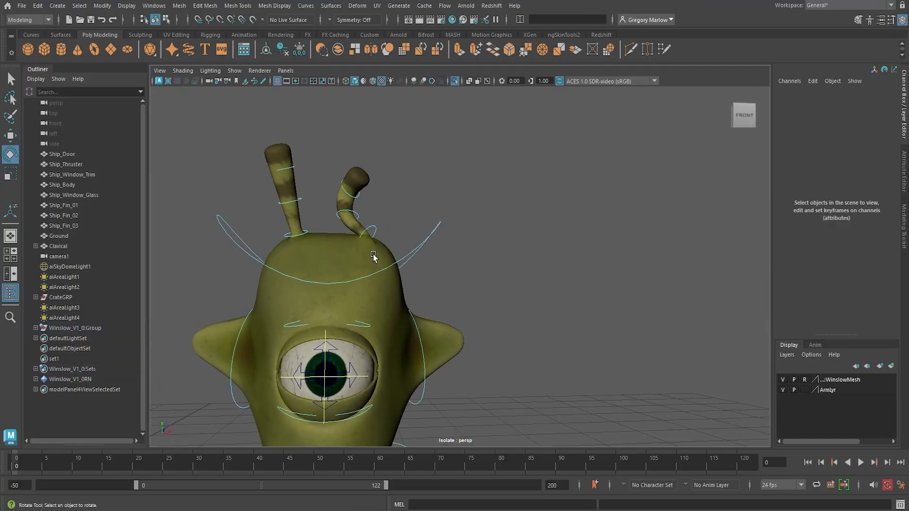
Rotate all of the right antenna's controls together so it curls over toward the left antenna.
drag(280, 157, 321, 243)
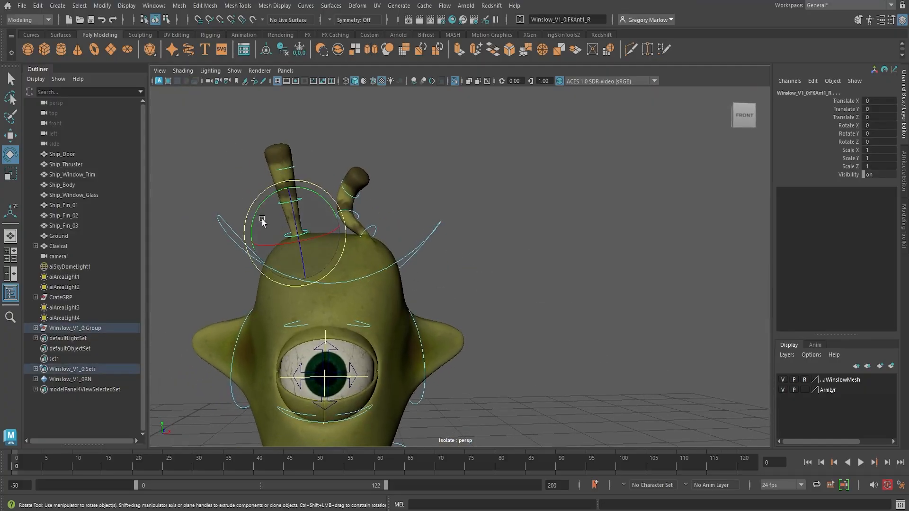
drag(263, 222, 313, 177)
click(467, 213)
click(306, 207)
click(429, 197)
Rotate the FKTopLid_M and FKBottomLid_M eyelid controls together around Z, bringing FKBottomLid_M to about 50°.
alt+middle_drag(379, 360, 397, 284)
alt+drag(307, 324, 345, 337)
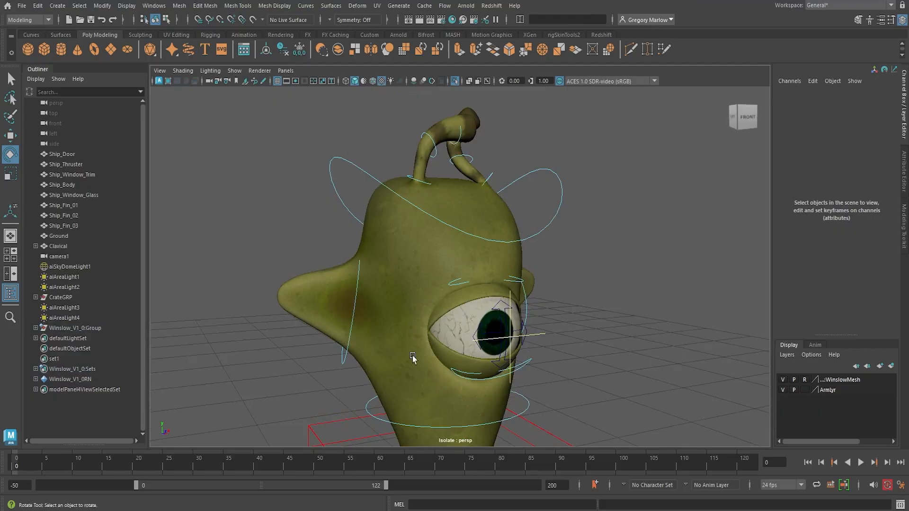
alt+drag(415, 360, 373, 351)
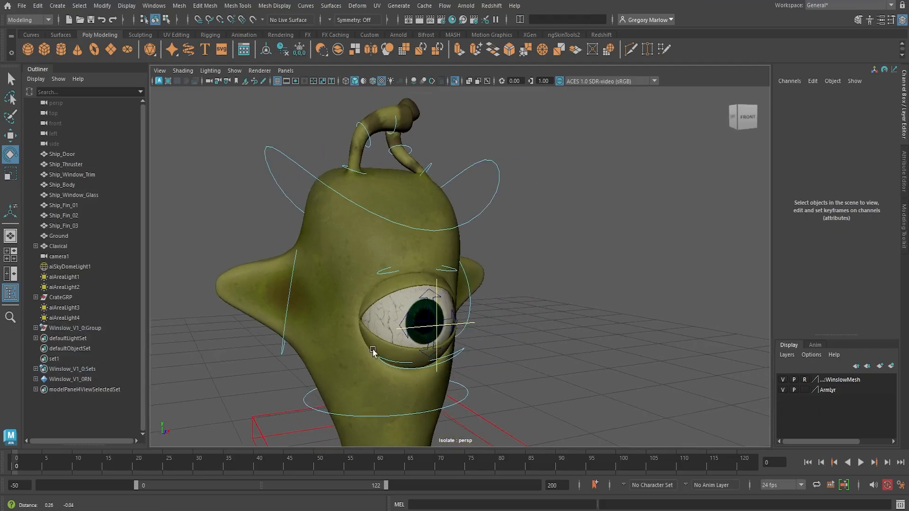
click(387, 273)
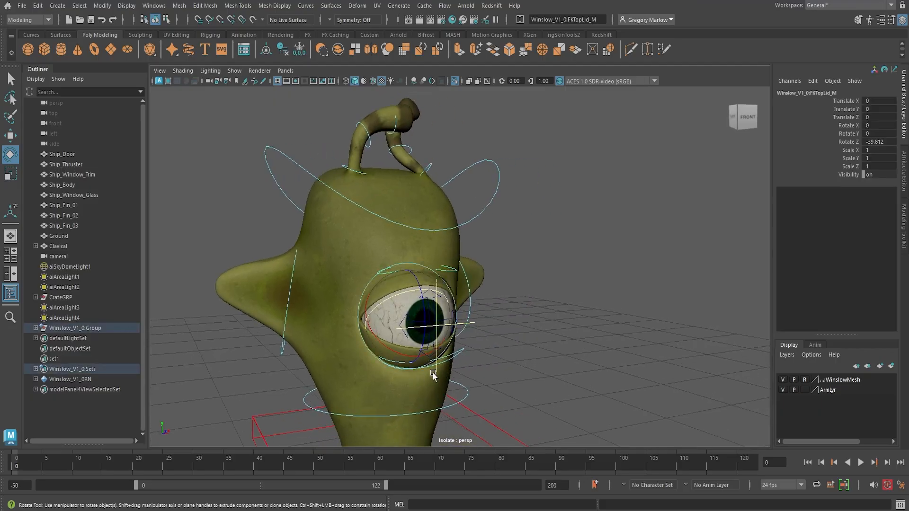
click(462, 351)
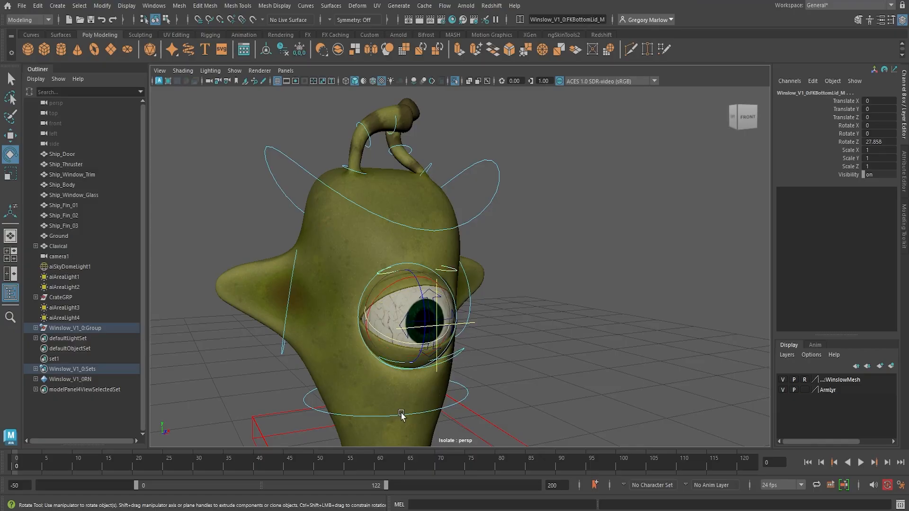
alt+drag(358, 386, 426, 360)
drag(502, 307, 526, 305)
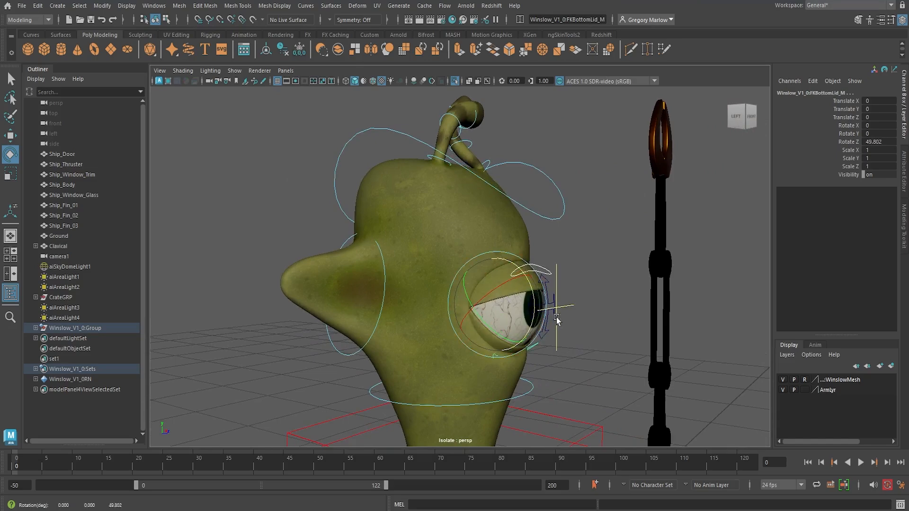
Close the eye by setting Rotate Z to 0 on both the FKBottomLid_M and FKTopLid_M controls.
click(563, 348)
click(534, 346)
drag(531, 330, 525, 302)
click(547, 270)
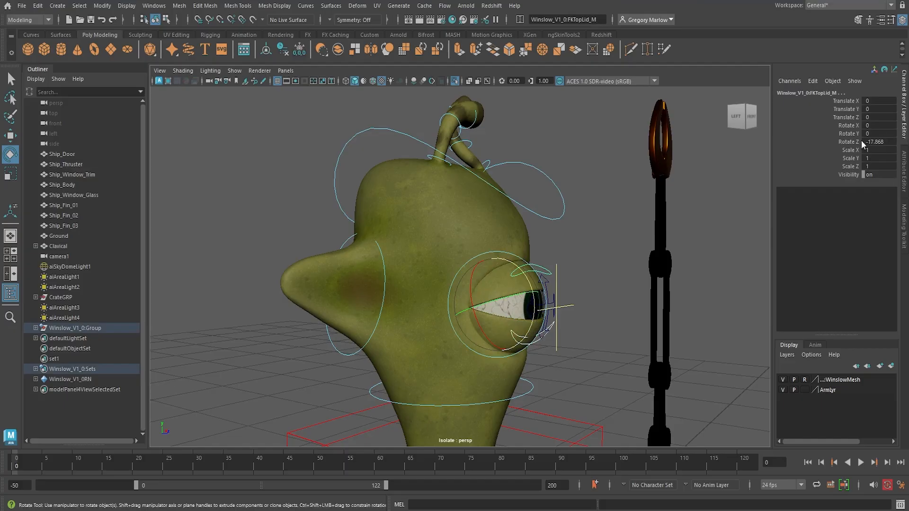
double_click(879, 142)
key(Return)
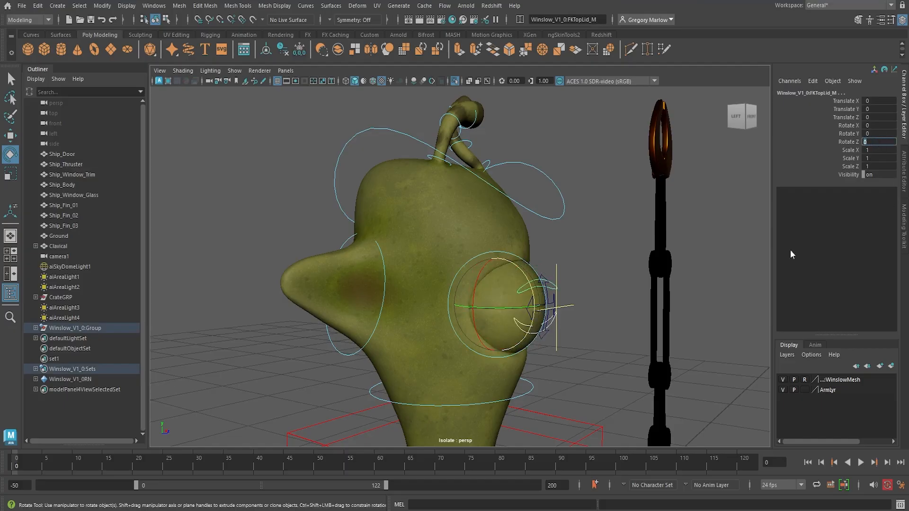
click(568, 262)
Rotate the closed upper and lower eyelids together so that their seam shifts down over the eyeball.
alt+drag(491, 318, 387, 293)
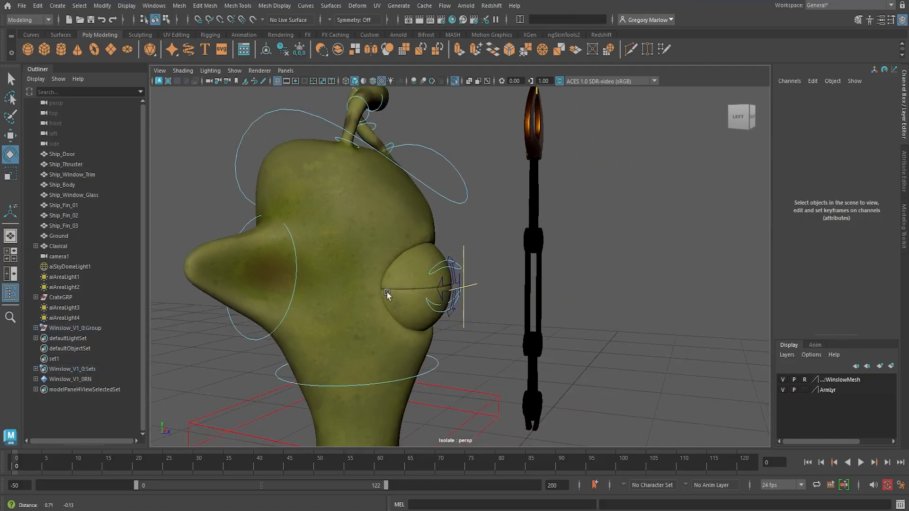
alt+right_drag(386, 292, 497, 287)
click(411, 271)
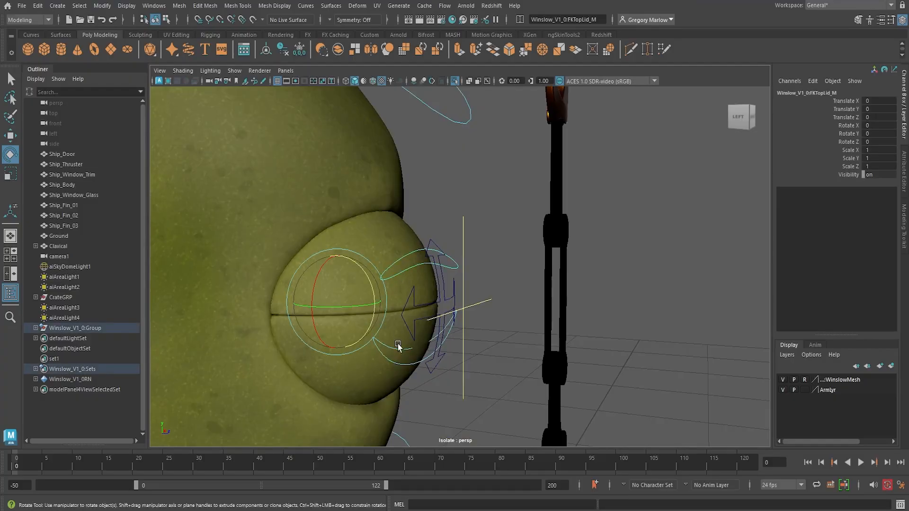
click(395, 353)
drag(370, 284, 407, 337)
click(364, 276)
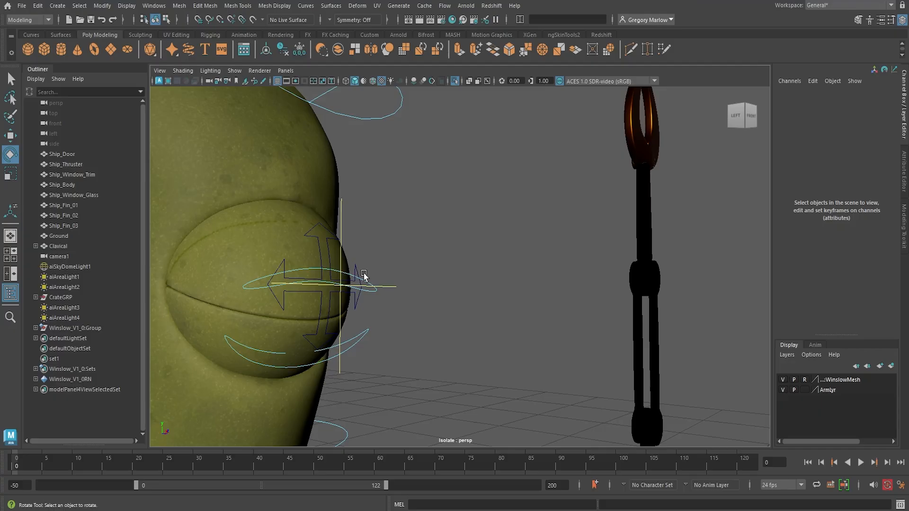
Reopen the eye by rotating FKTopLid_M to about -25° and FKBottomLid_M to about 28° around Z.
click(307, 269)
drag(283, 270, 228, 232)
key(ctrl+z)
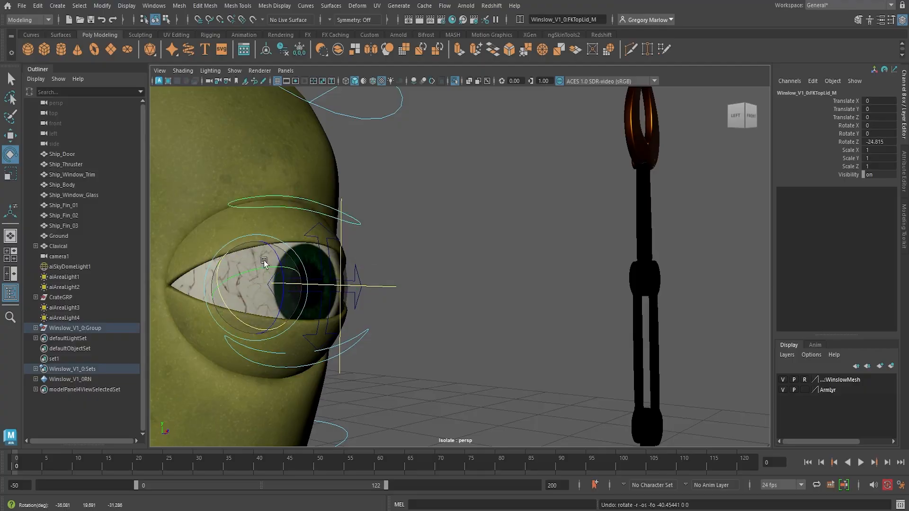
click(293, 368)
drag(289, 319, 332, 313)
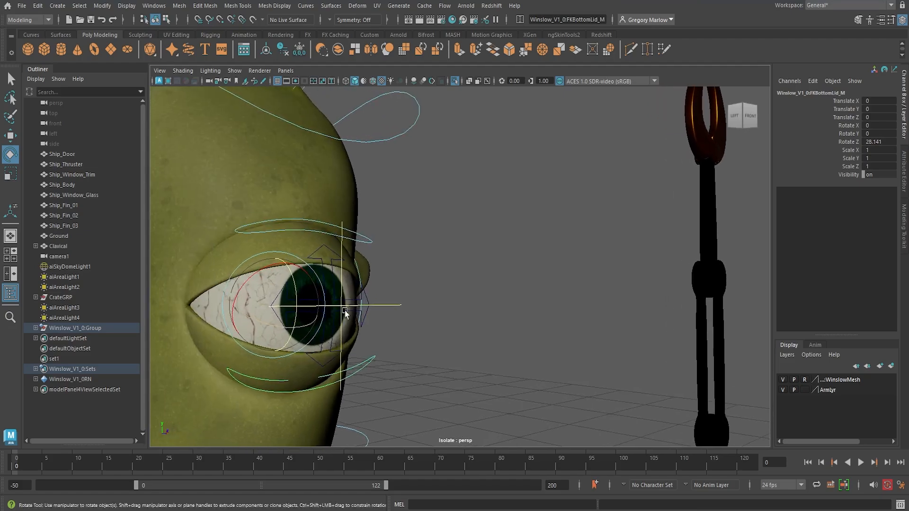
click(537, 346)
Move the AimEye1_M eye target away from the face to about 2.39 in X, 0.32 in Y and 3.19 in Z.
alt+right_drag(578, 360, 458, 348)
alt+drag(458, 348, 464, 355)
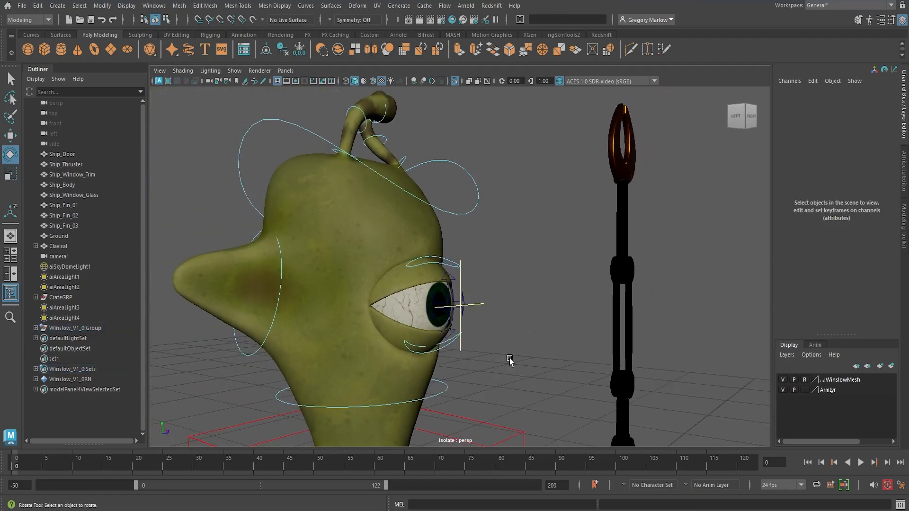
click(481, 308)
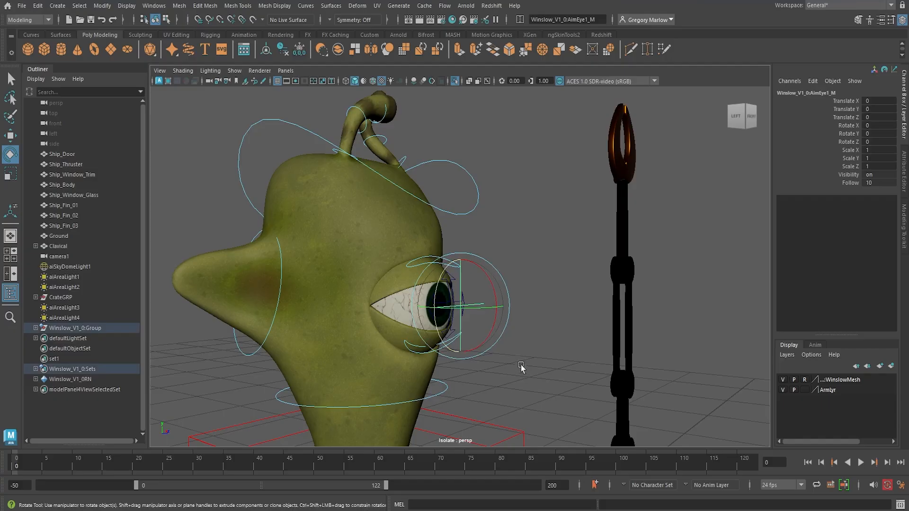
alt+right_drag(523, 369, 467, 326)
alt+drag(468, 327, 437, 305)
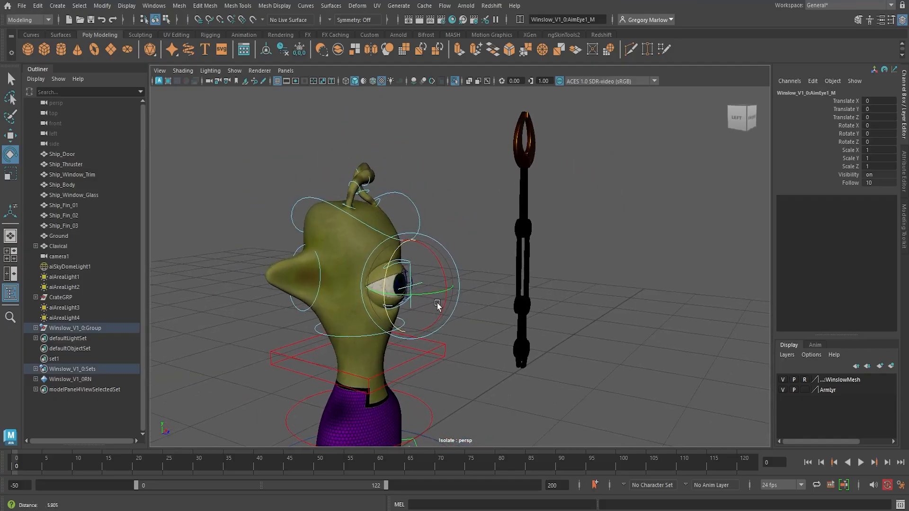
key(w)
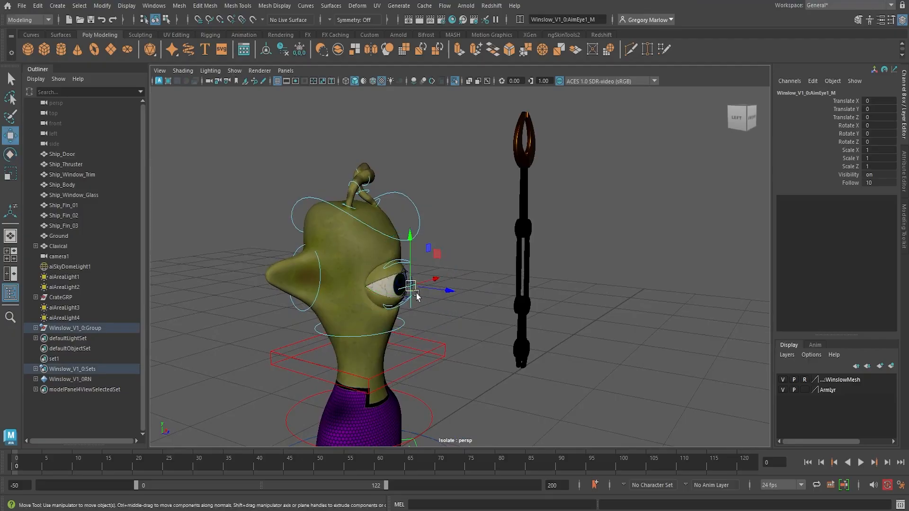
drag(410, 286, 677, 336)
alt+right_drag(676, 336, 484, 294)
alt+drag(484, 294, 512, 308)
drag(552, 284, 651, 260)
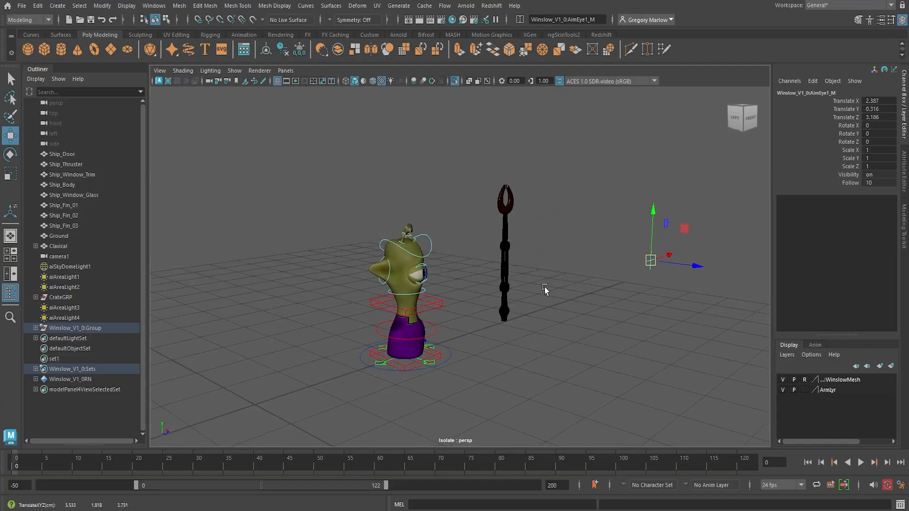
Try tilting the head with FKHead_M, to about 22° around Y, and undo the rotation.
click(430, 252)
alt+drag(431, 251, 371, 273)
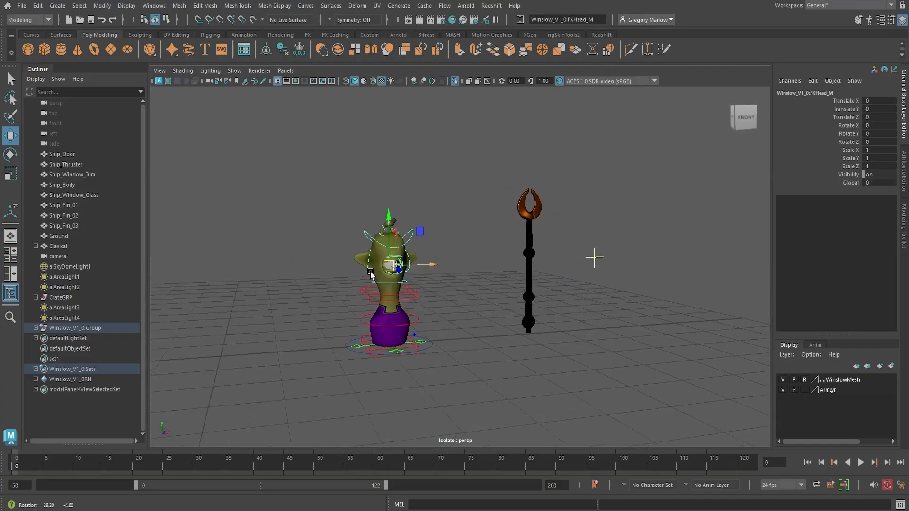
alt+right_drag(371, 274, 501, 316)
alt+middle_drag(500, 316, 525, 318)
key(e)
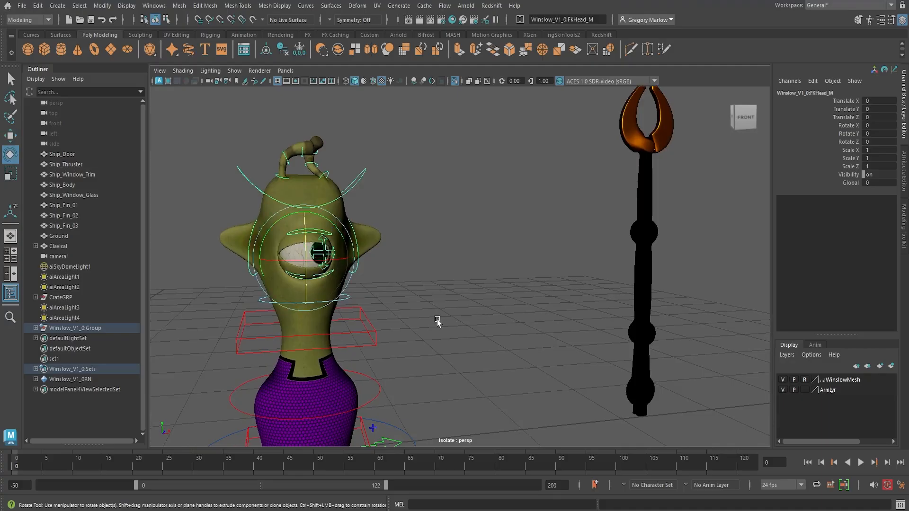
drag(280, 240, 316, 242)
key(ctrl+z)
key(ctrl+z)
key(ctrl+z)
key(ctrl+z)
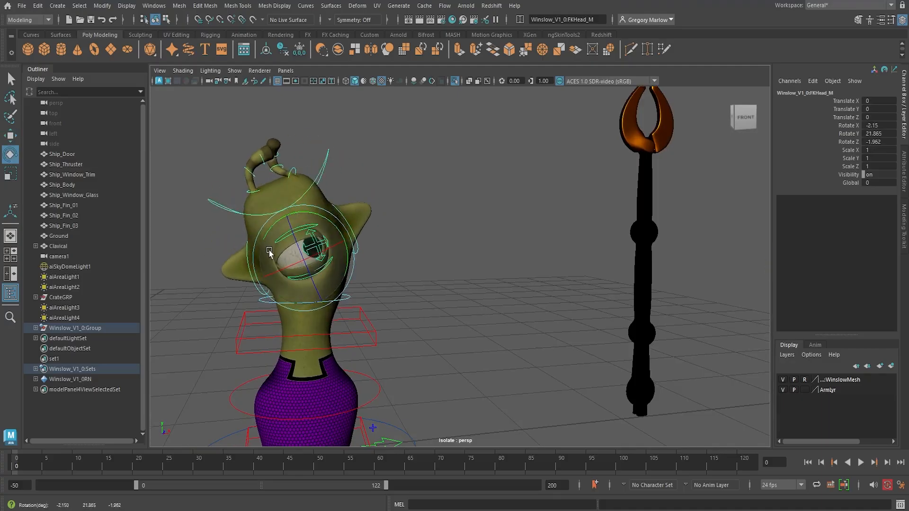
Set the Follow attribute of the eye target AimEye1_M to 0.
alt+right_drag(474, 324, 357, 298)
alt+middle_drag(552, 342, 515, 330)
drag(609, 222, 665, 280)
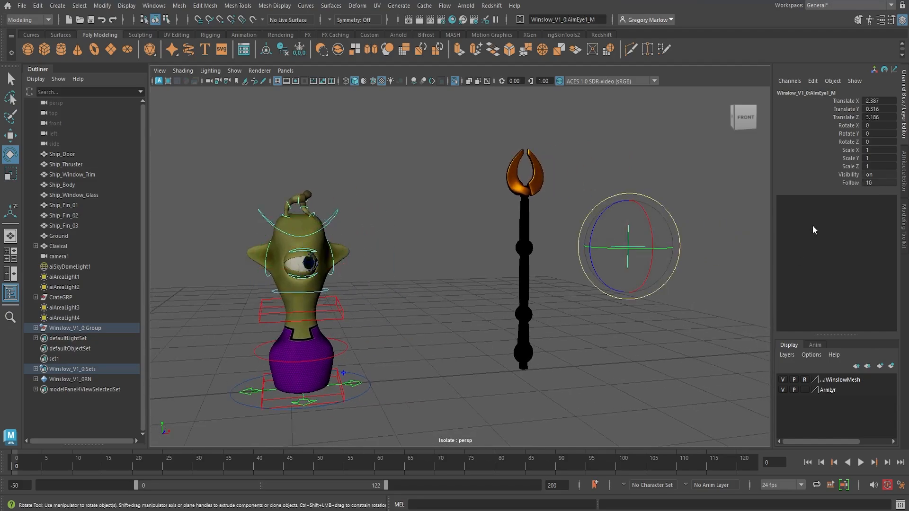
click(852, 184)
middle_drag(621, 343, 459, 344)
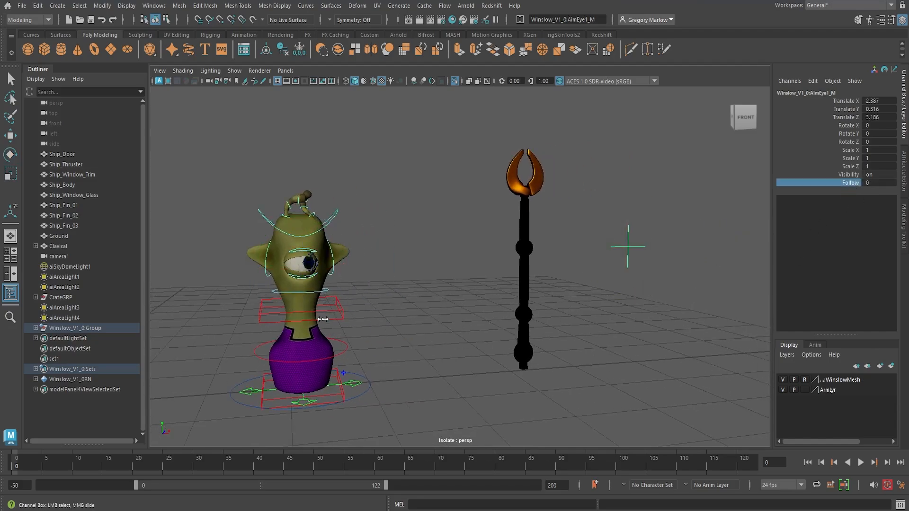
Try rotating FKHead_M with the eye target's Follow turned off, and undo the rotation.
click(334, 218)
key(e)
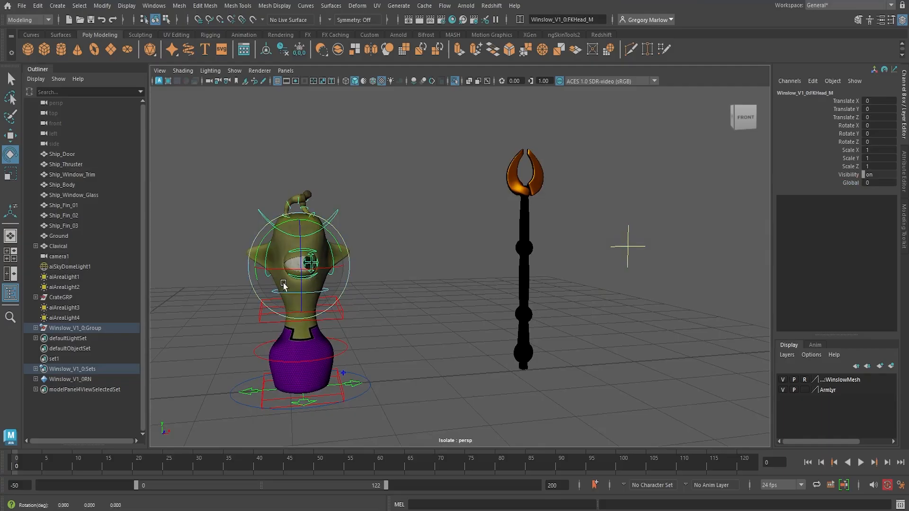
drag(313, 279, 272, 280)
key(ctrl+z)
Examine the Follow attribute of AimEye1_M and the Global attribute of FKHead_M.
drag(635, 223, 618, 268)
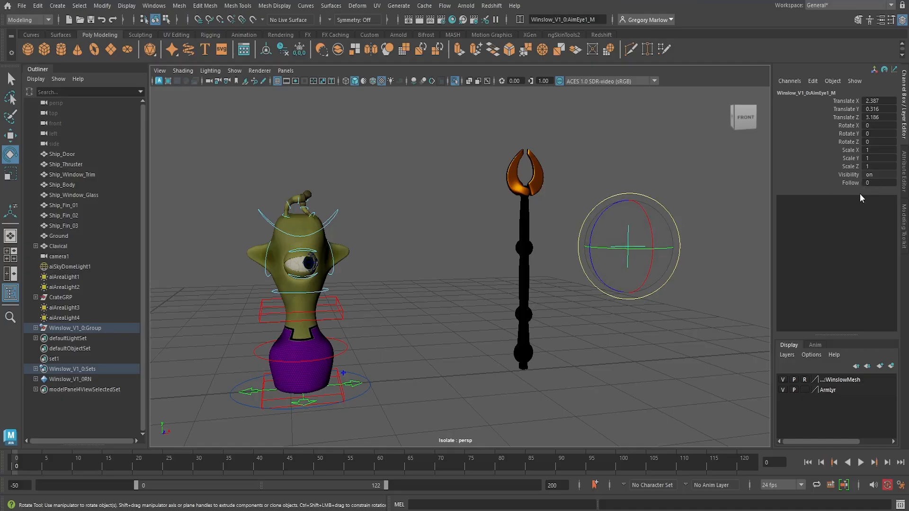
click(335, 217)
click(337, 216)
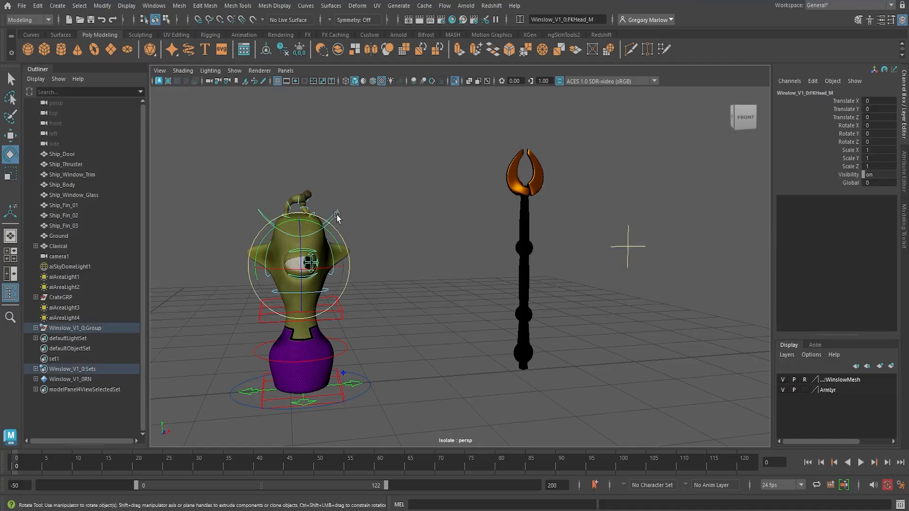
click(437, 223)
scroll(257, 275, up, 5)
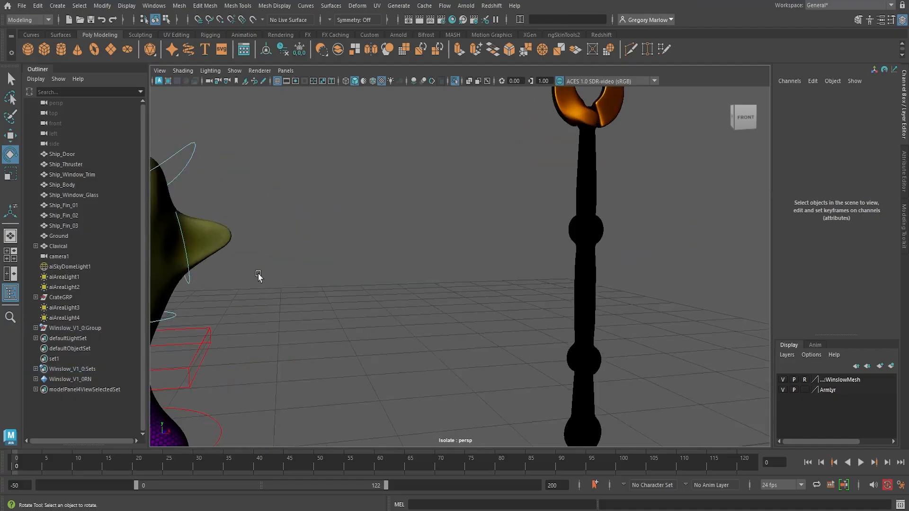
alt+middle_drag(257, 275, 382, 294)
key(a)
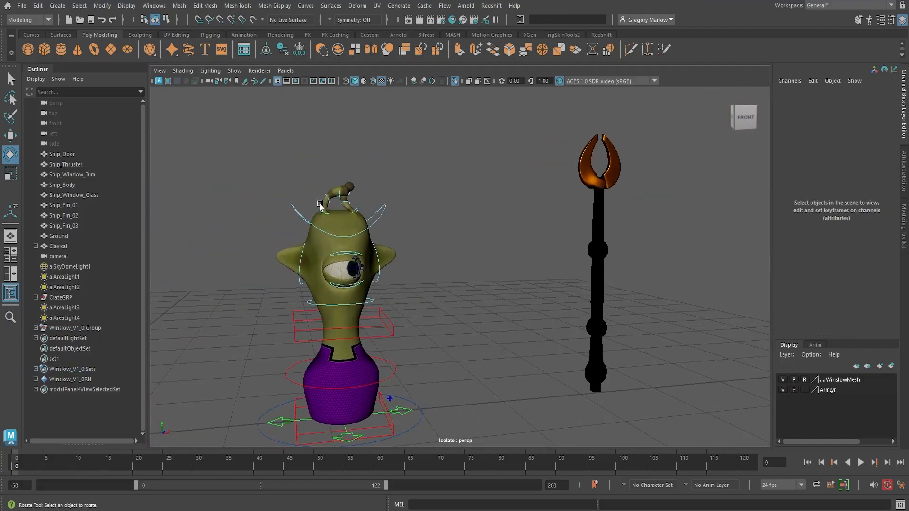
alt+right_drag(320, 204, 375, 211)
click(358, 204)
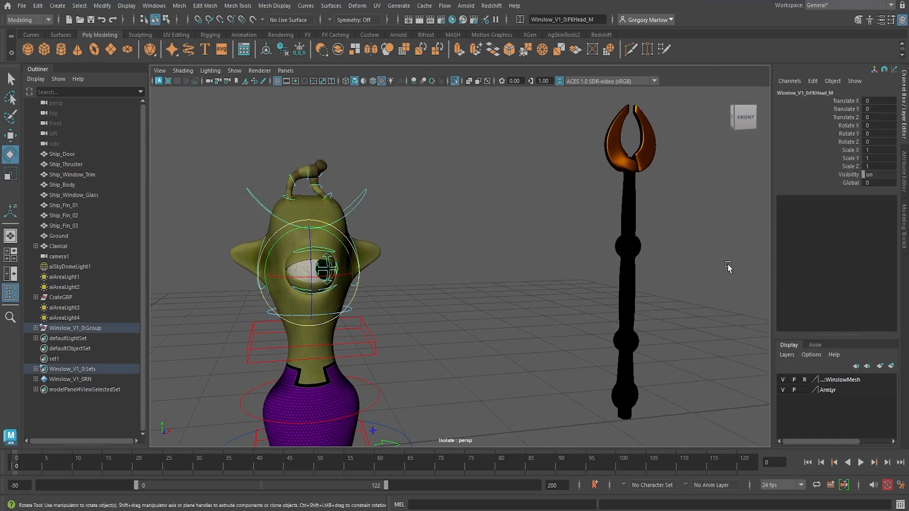
click(853, 184)
Try rotating the neck control FKNeck_M about 39° around Y, and undo the rotation.
mouse_move(425, 294)
alt+mouse_down()
mouse_move(442, 286)
mouse_move(433, 288)
alt+mouse_up()
click(386, 339)
key(e)
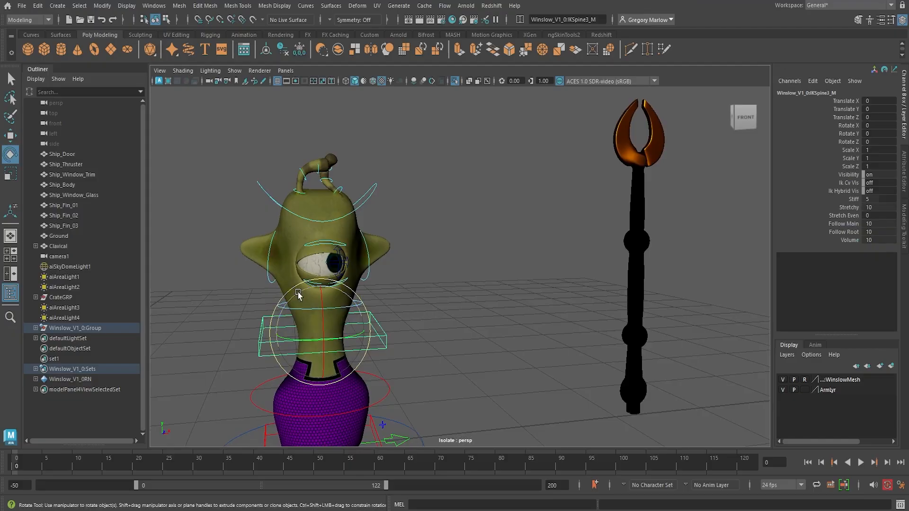
click(359, 309)
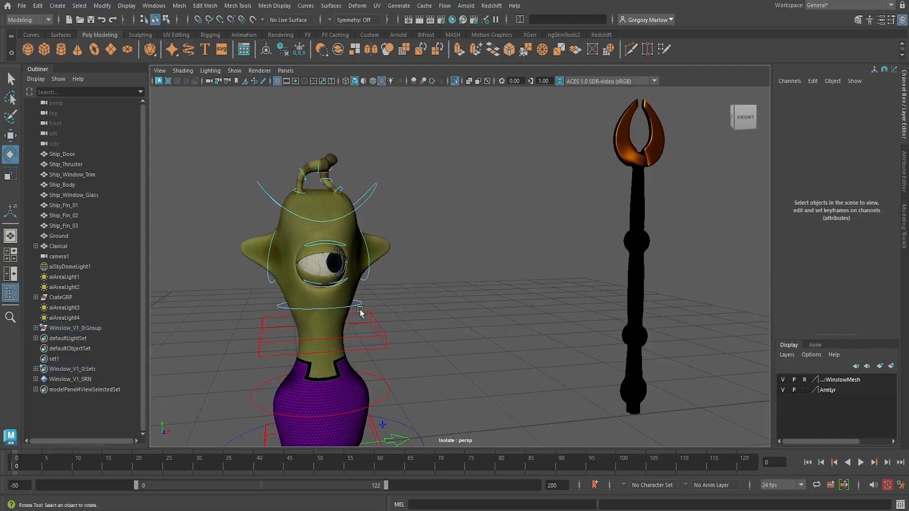
click(338, 308)
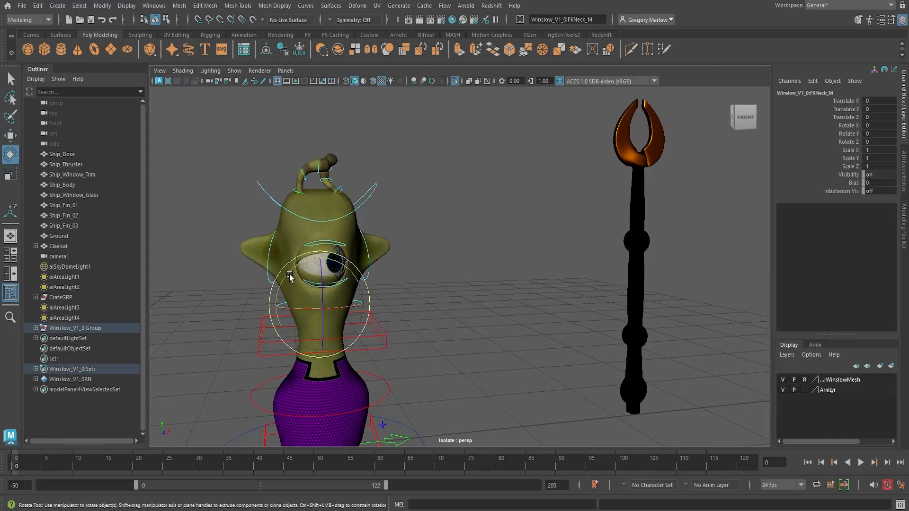
drag(289, 274, 252, 301)
key(ctrl+z)
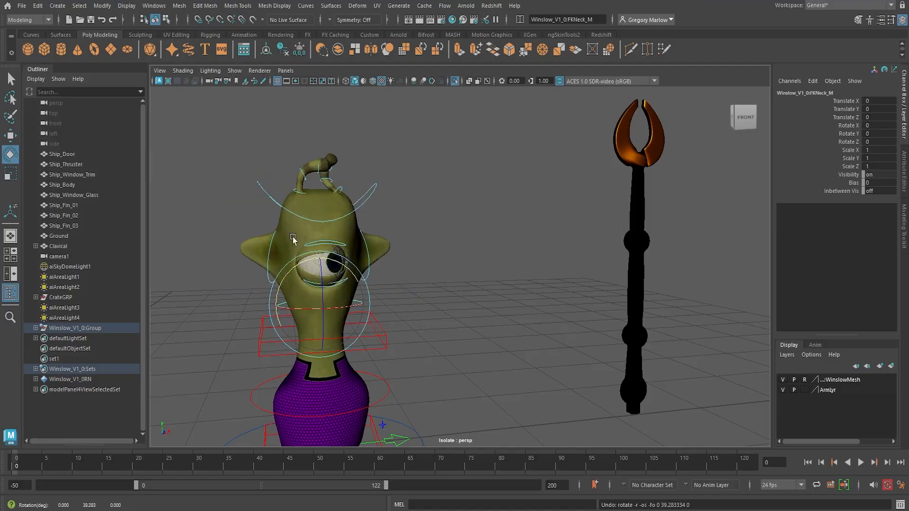
Adjust the Global attribute of FKHead_M and test it by rotating FKNeck_M about 35° around Y, undoing the rotation.
click(369, 197)
click(849, 183)
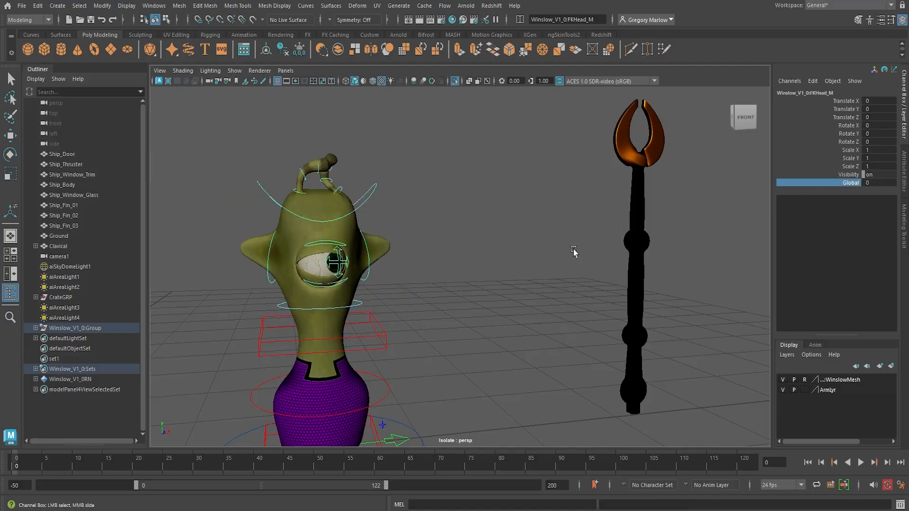
click(358, 307)
key(e)
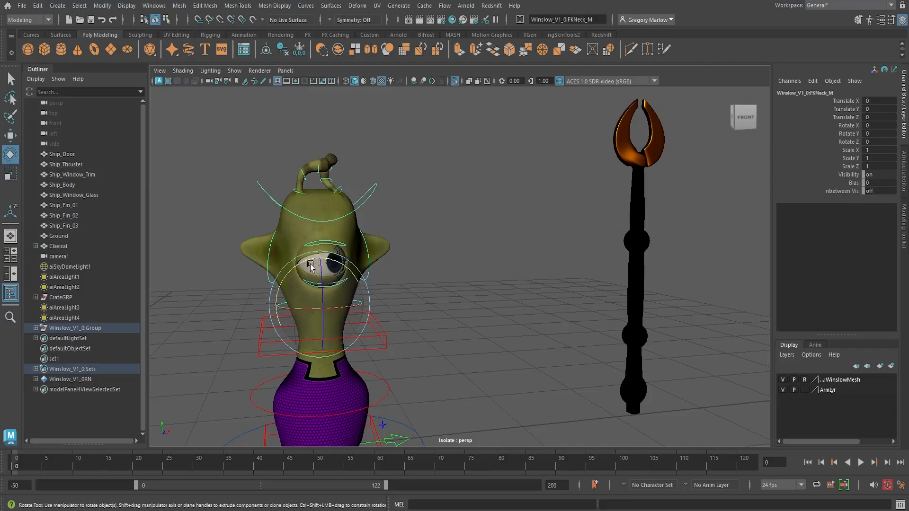
drag(312, 266, 290, 290)
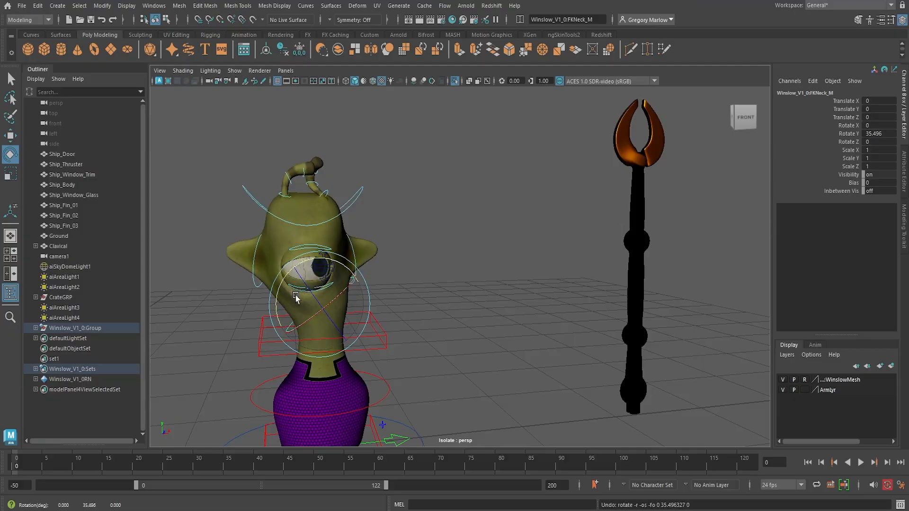
key(ctrl+z)
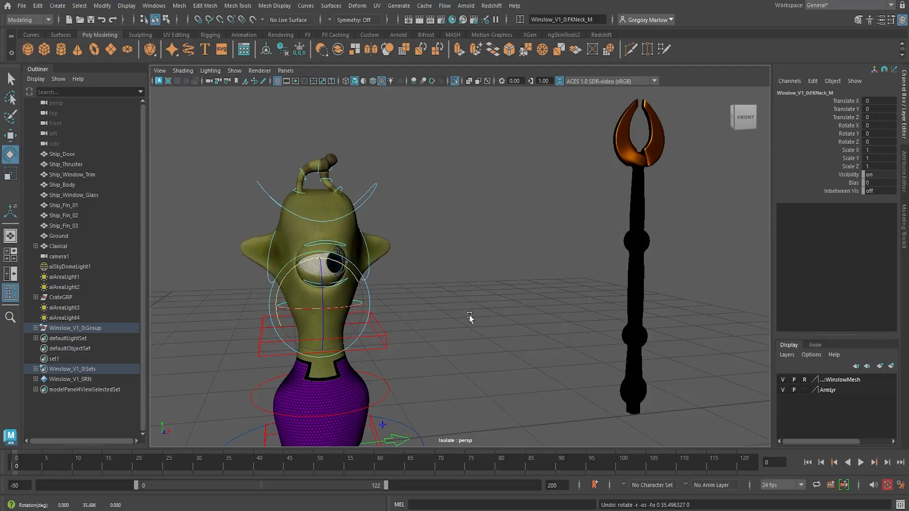
Examine the spine controls IKSpine1_M, IKSpine2_M and IKSpine3_M from several sides of the character.
scroll(409, 351, down, 2)
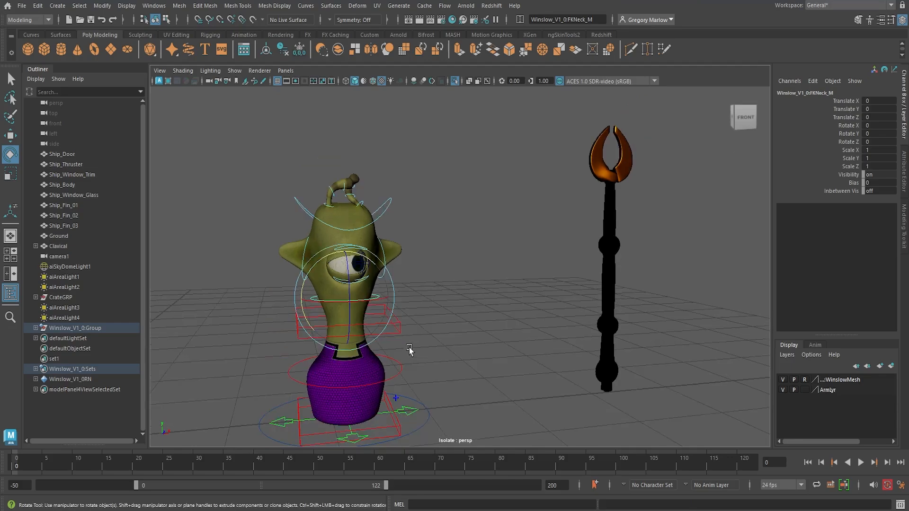
scroll(418, 360, up, 5)
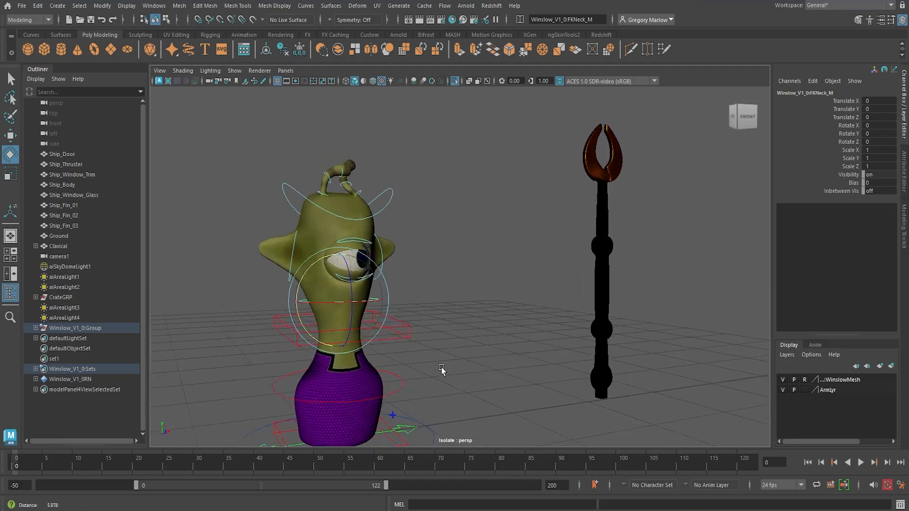
scroll(595, 334, down, 2)
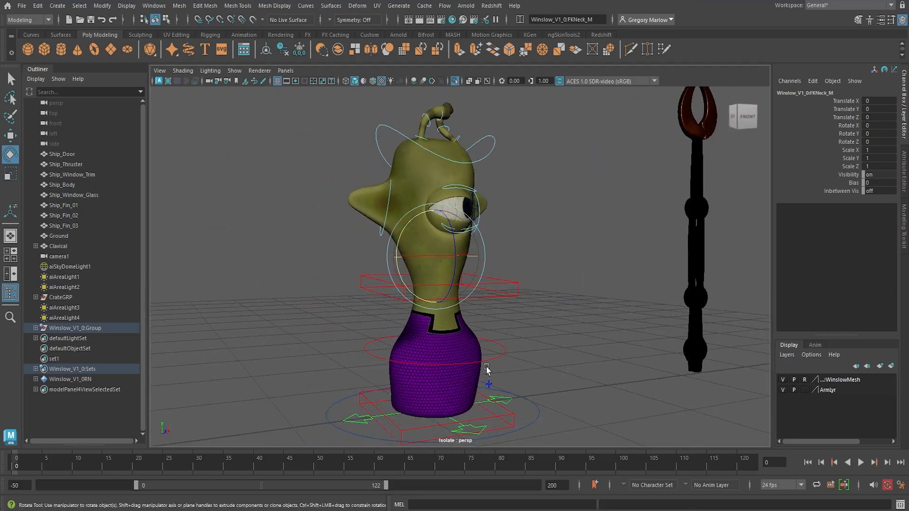
click(516, 296)
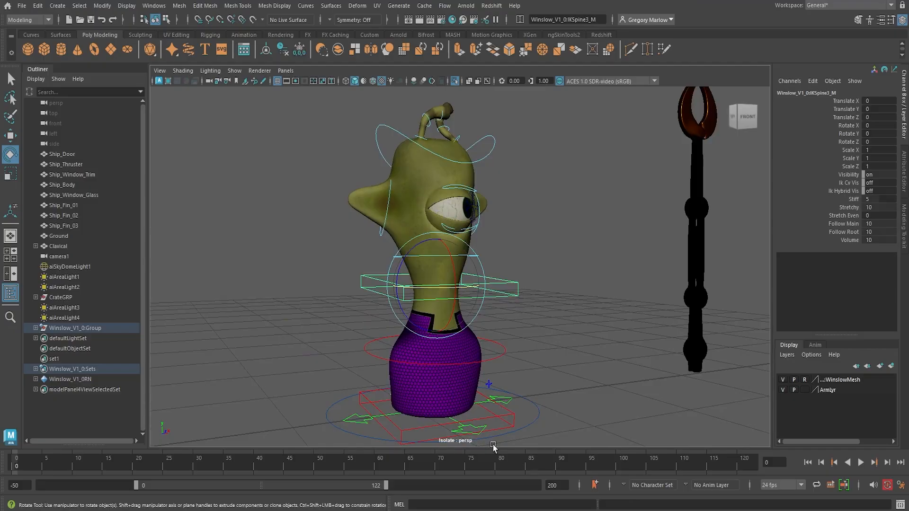
alt+drag(388, 384, 552, 367)
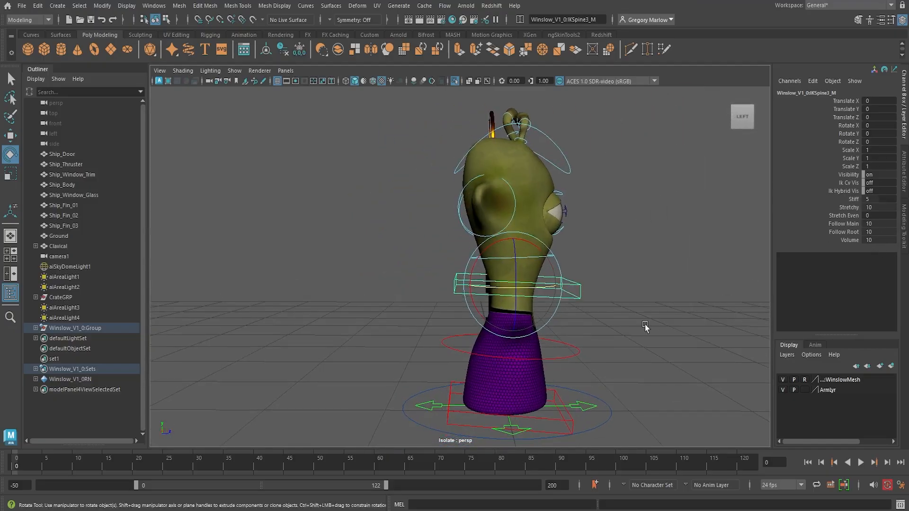
alt+drag(645, 327, 482, 342)
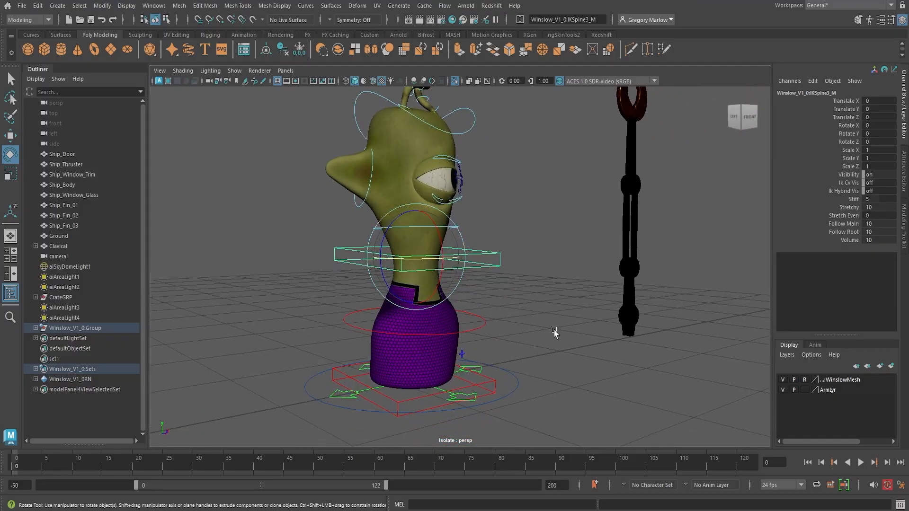
alt+drag(459, 359, 429, 370)
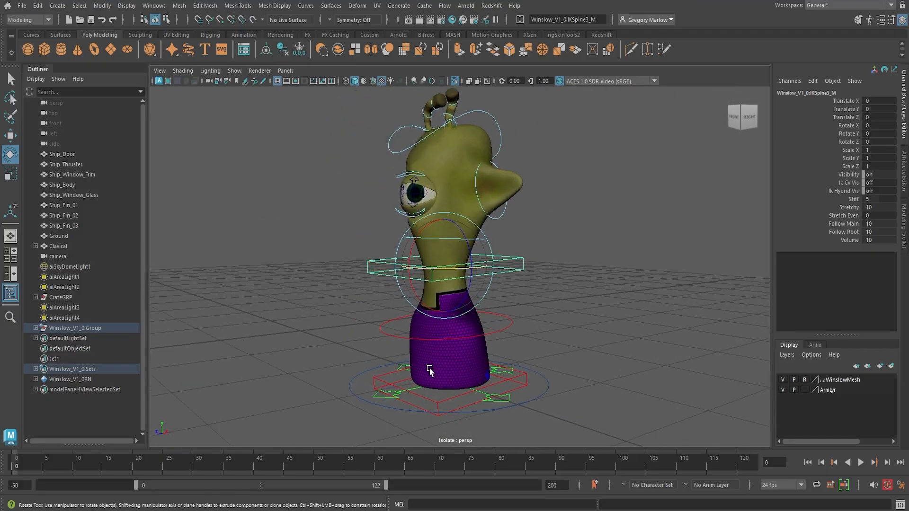
click(438, 408)
click(397, 265)
click(429, 339)
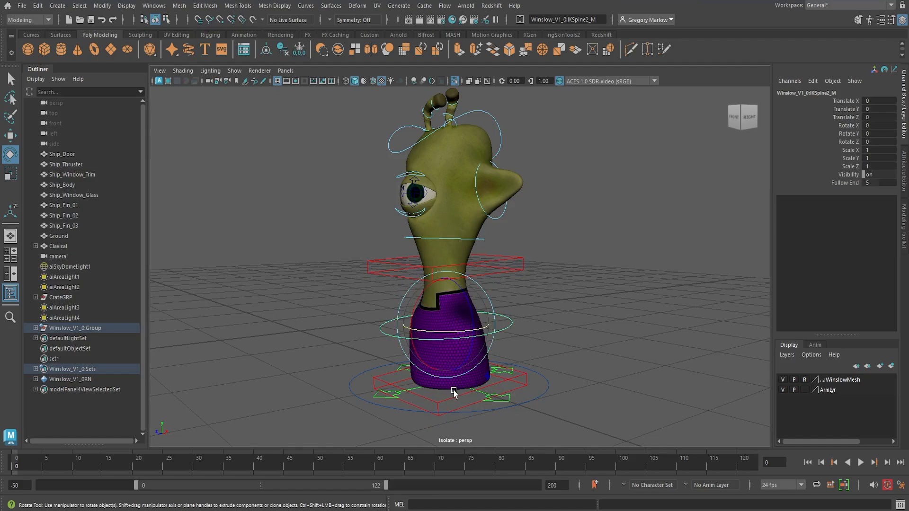
Move the upper spine control IKSpine3_M up and forward to about -0.04 in X, 0.41 in Y and 0.95 in Z.
click(395, 265)
alt+drag(339, 306, 521, 306)
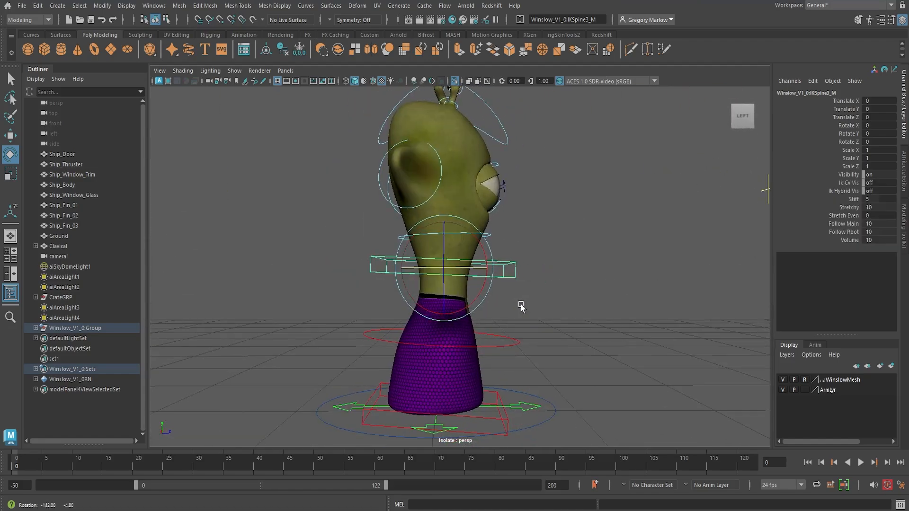
key(w)
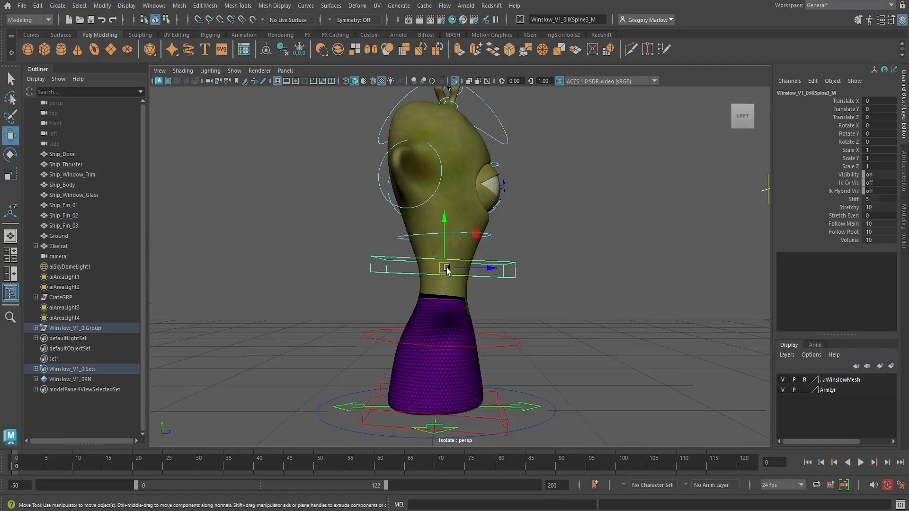
drag(444, 265, 567, 189)
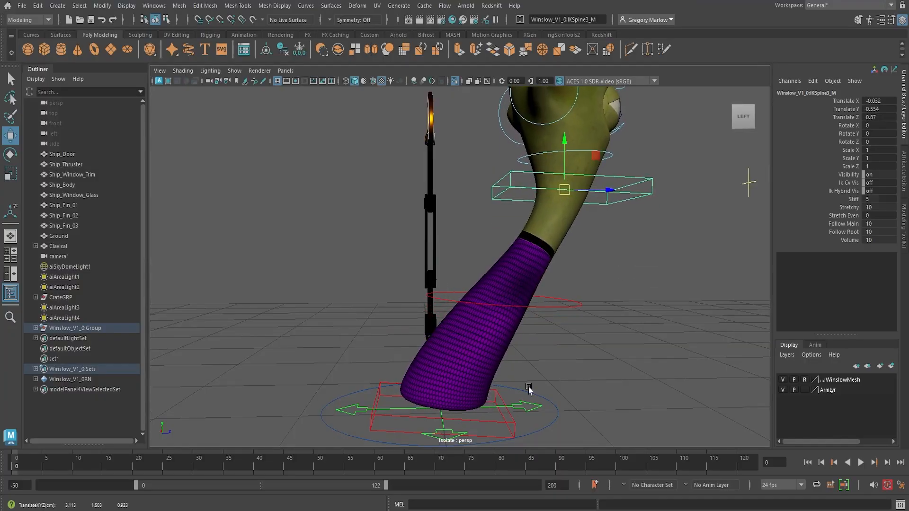
drag(568, 189, 570, 219)
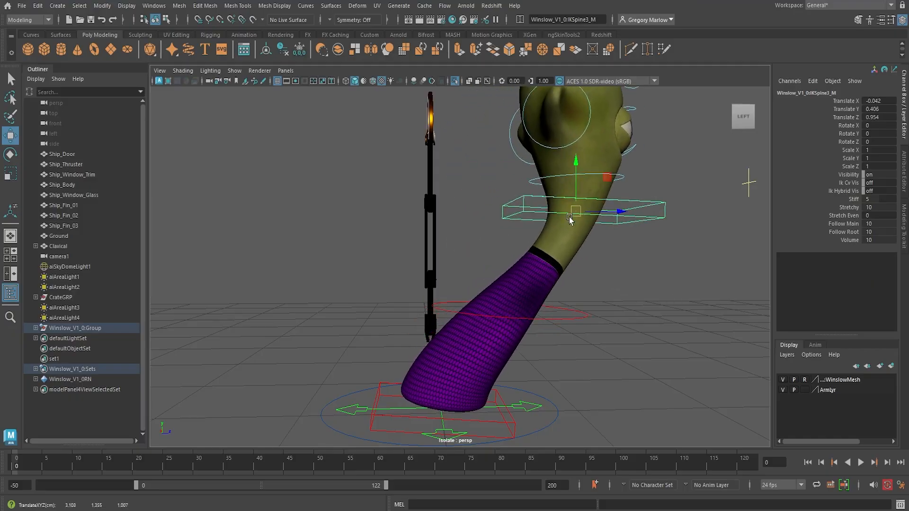
Move the lower spine control IKSpine1_M to about 0.06 in X, 0.61 in Y and -0.57 in Z, and rotate it to swing the base backward.
click(481, 421)
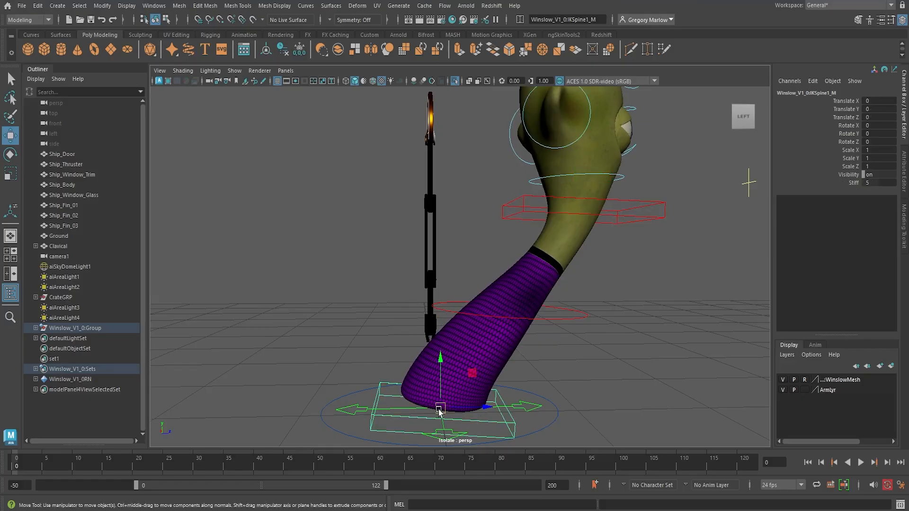
drag(440, 411, 362, 318)
key(e)
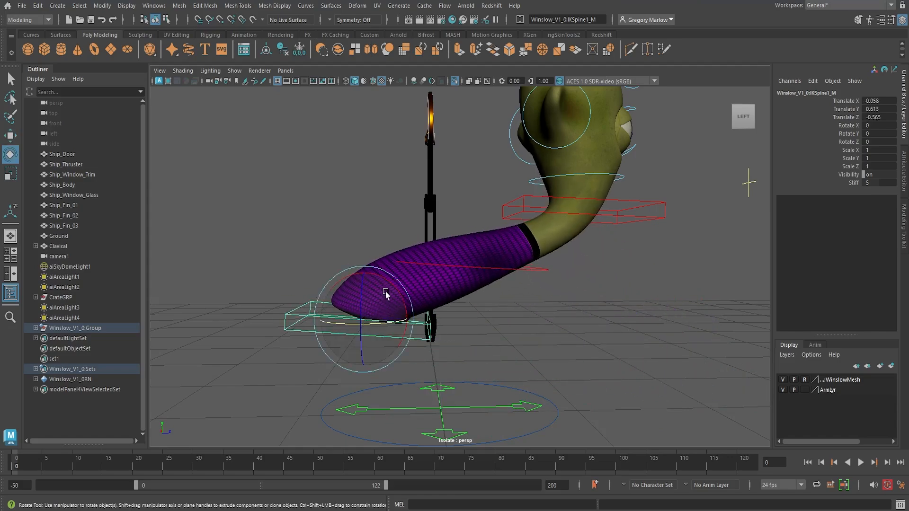
drag(390, 282, 502, 377)
Move the middle spine control IKSpine2_M to about 0.28 in X, 0.08 in Y and 0.21 in Z.
click(523, 360)
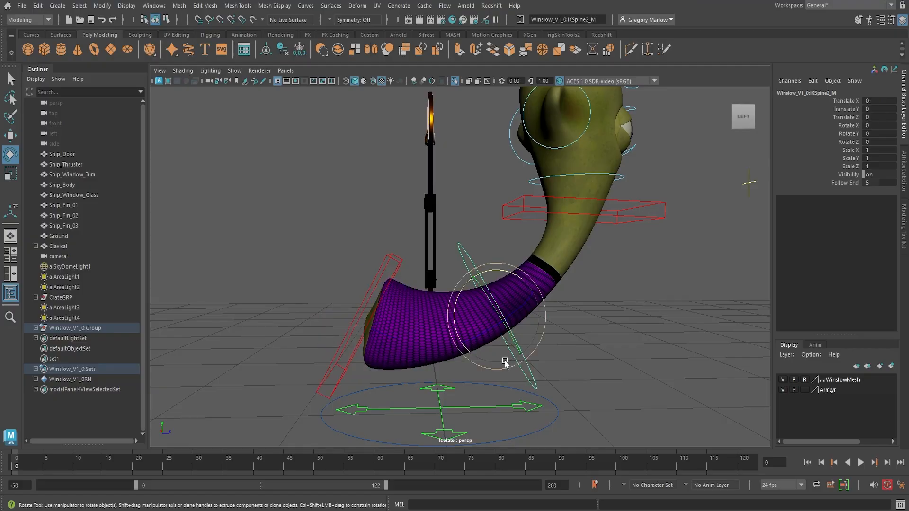
key(w)
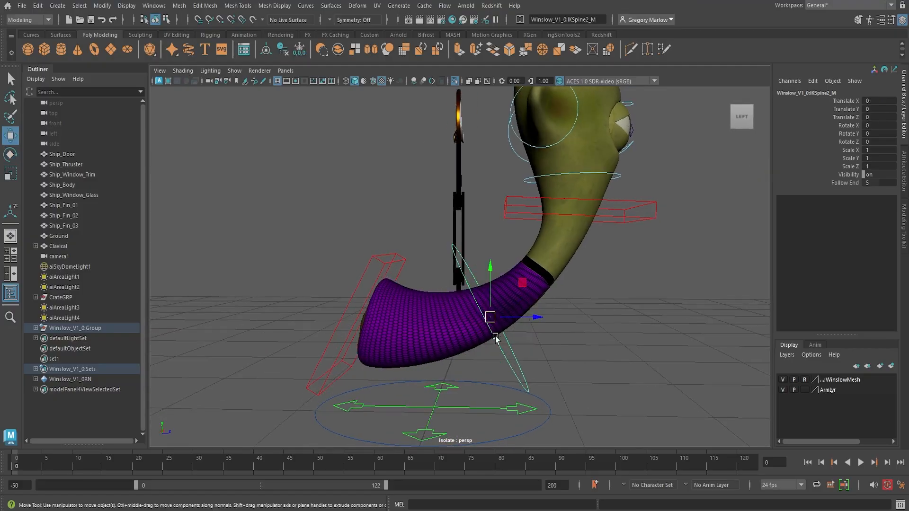
mouse_move(491, 317)
mouse_down()
mouse_move(542, 344)
mouse_move(443, 334)
mouse_move(480, 326)
mouse_up()
alt+middle_drag(478, 324, 508, 391)
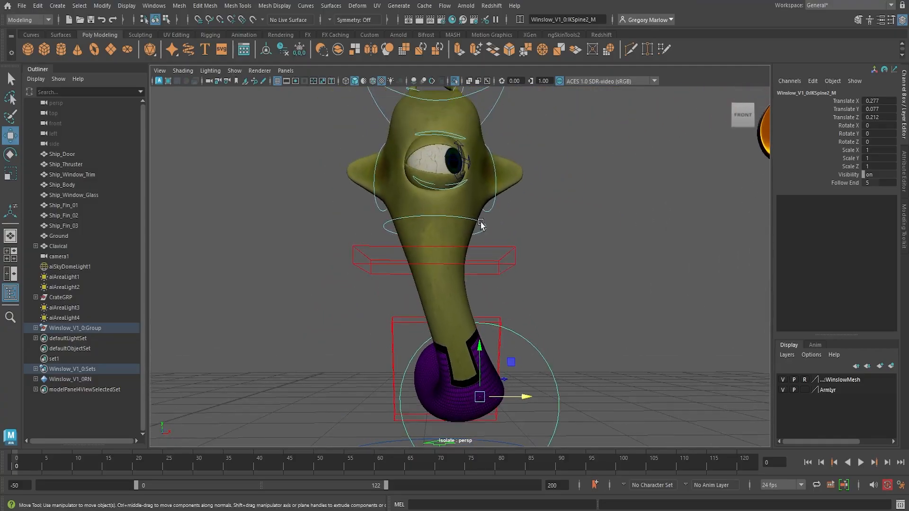
Rotate the neck control FKNeck_M about 24.5° around Y to tilt the neck sideways.
click(481, 223)
key(e)
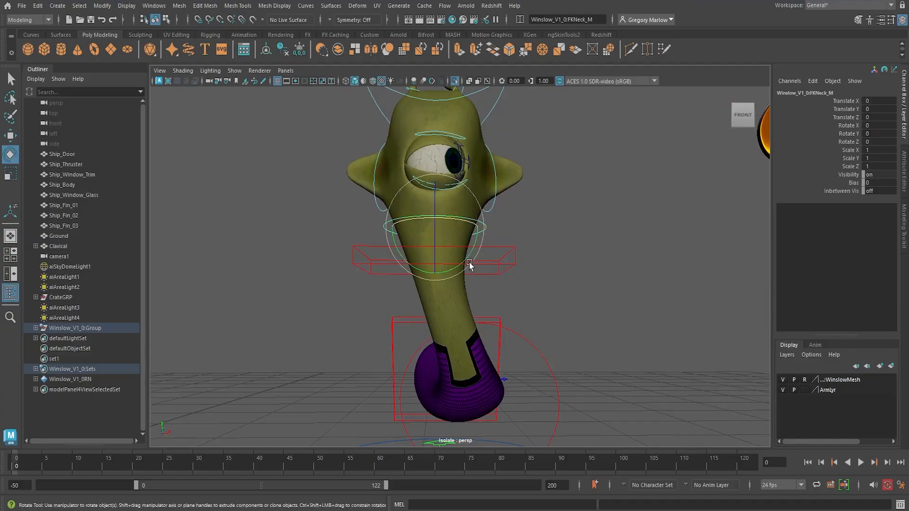
drag(469, 262, 475, 248)
alt+middle_drag(500, 299, 512, 355)
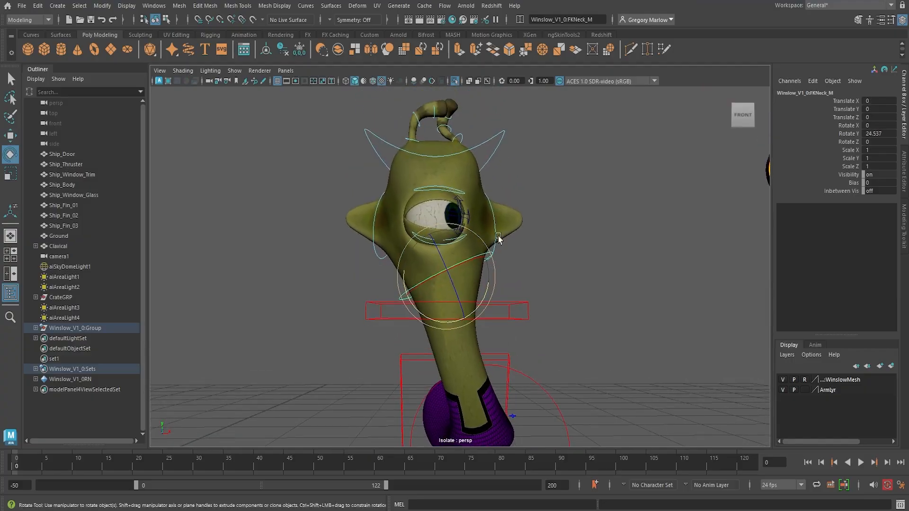
Rotate the head control FKHead_M to about 18.9° in X, 19.9° in Y and 8.8° in Z.
click(482, 147)
drag(408, 238, 429, 256)
alt+drag(433, 257, 424, 266)
alt+right_drag(503, 286, 427, 277)
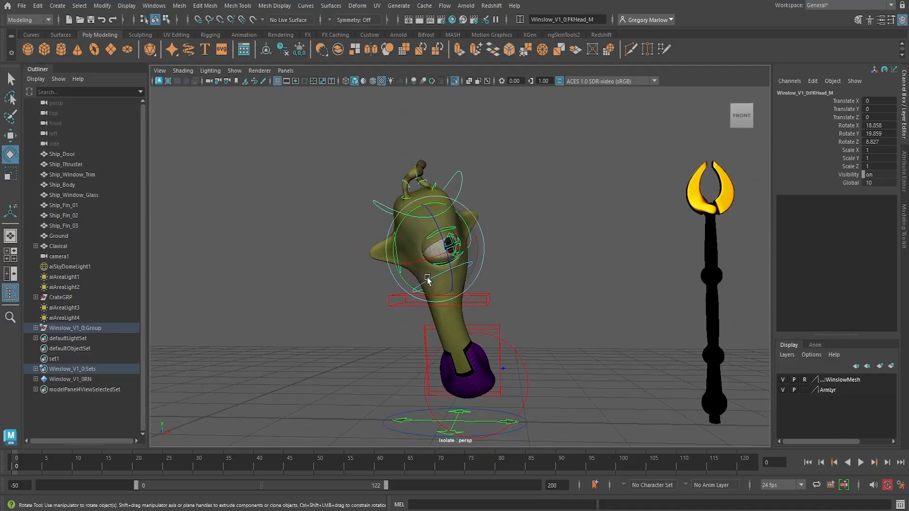
alt+middle_drag(462, 297, 469, 284)
Rotate the upper spine control IKSpine3_M to about 10.6° in X, 12.8° in Y and 26.4° in Z.
click(470, 285)
drag(492, 271, 484, 256)
drag(463, 297, 807, 312)
alt+drag(452, 336, 554, 340)
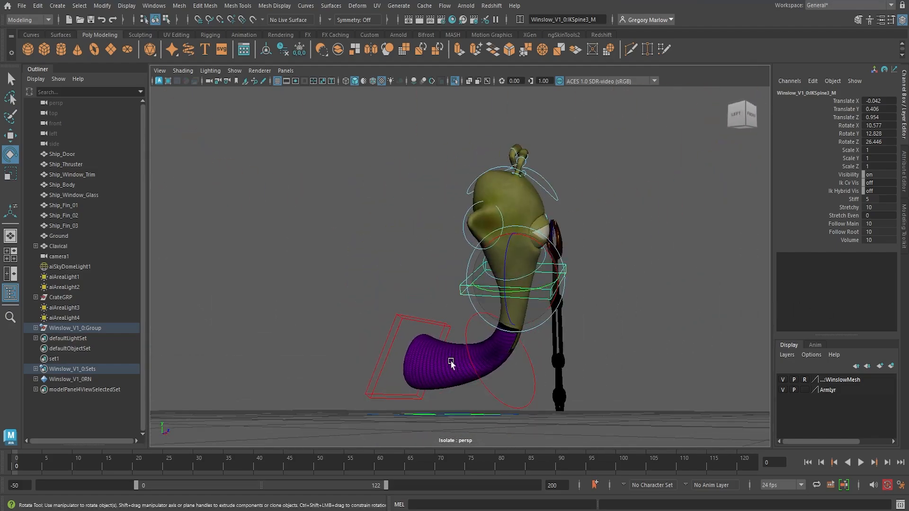
alt+right_drag(451, 360, 465, 344)
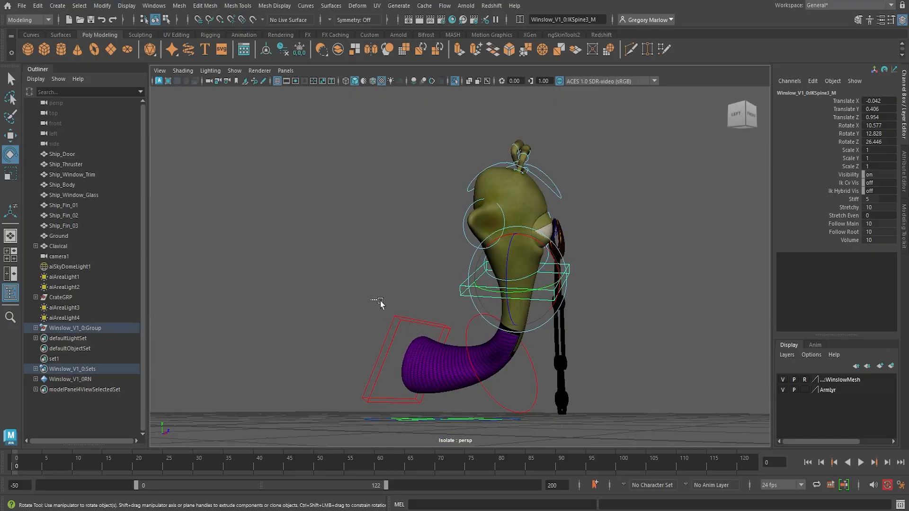
Select all of the character's controls together with the arm and set their translation and rotation values to 0.
drag(371, 299, 473, 343)
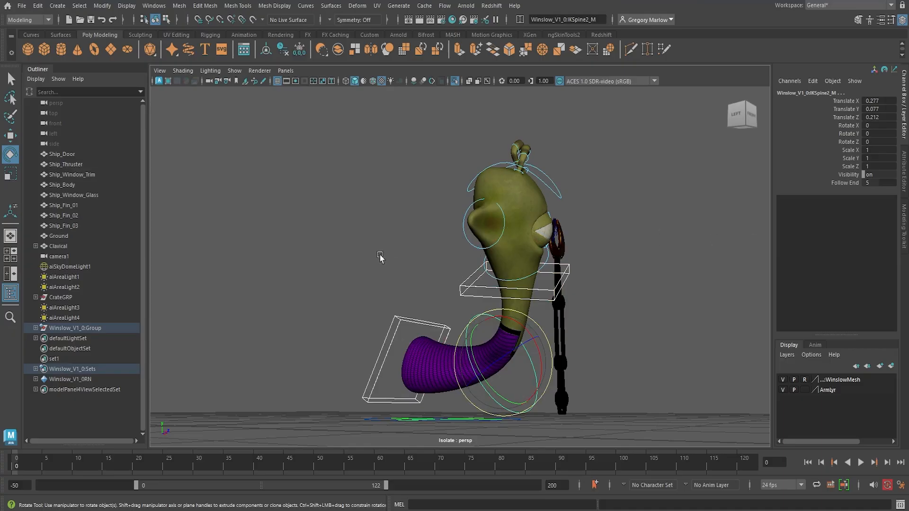
drag(267, 122, 641, 430)
alt+drag(625, 390, 588, 393)
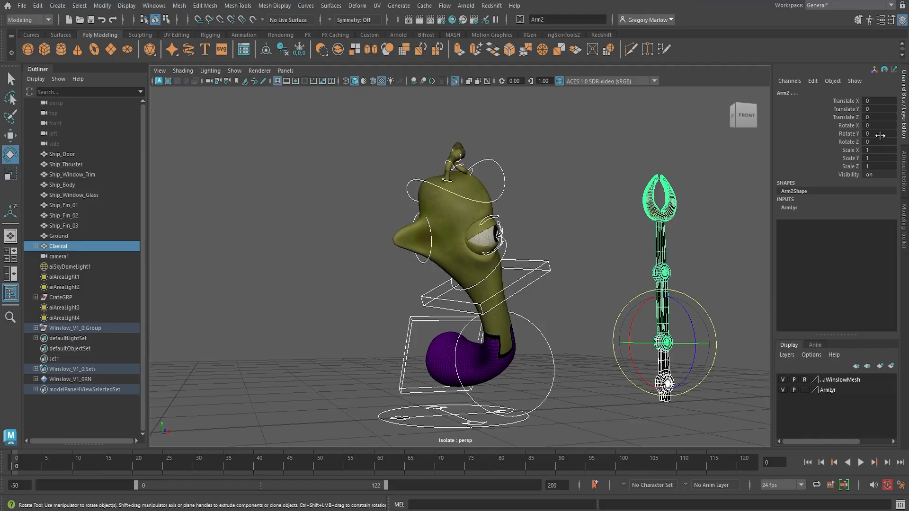
drag(882, 102, 877, 142)
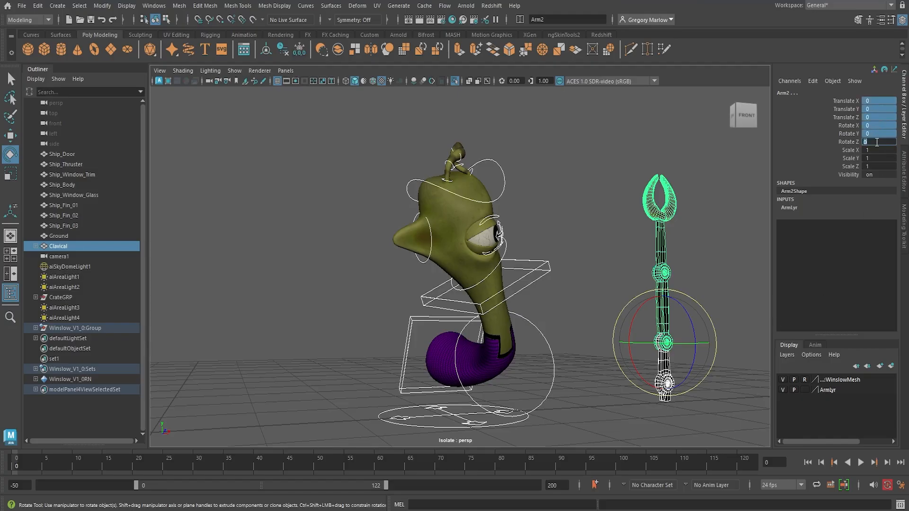
text(0)
key(Return)
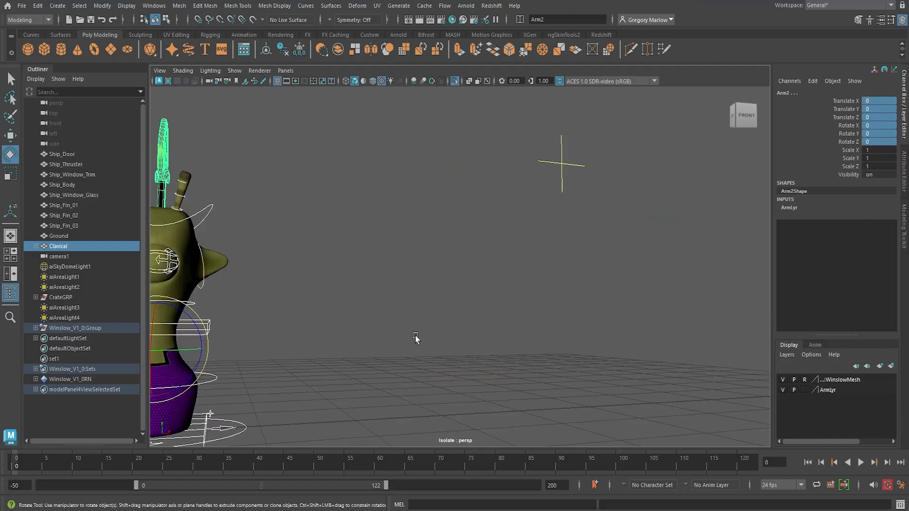
click(416, 339)
alt+middle_drag(356, 353, 488, 322)
alt+drag(400, 351, 379, 374)
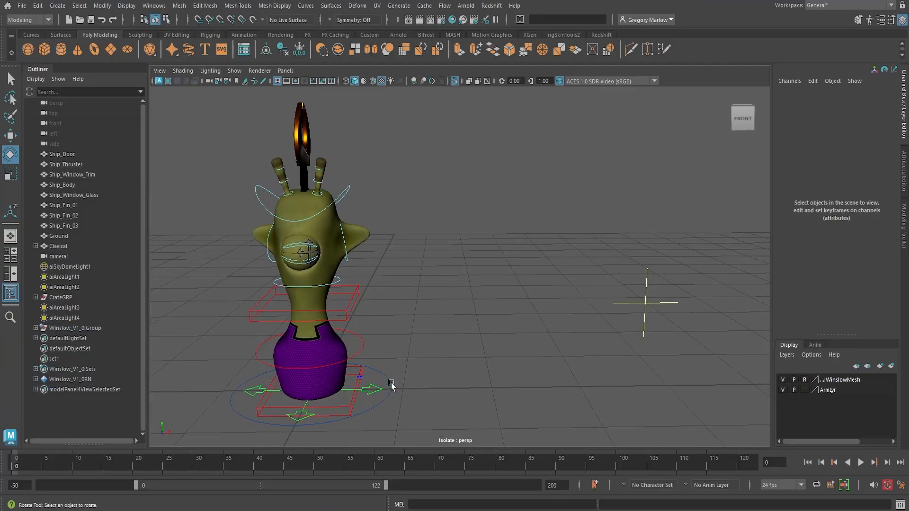
Move the whole character away from the arm with its Main control to about 3.47 in X.
click(390, 385)
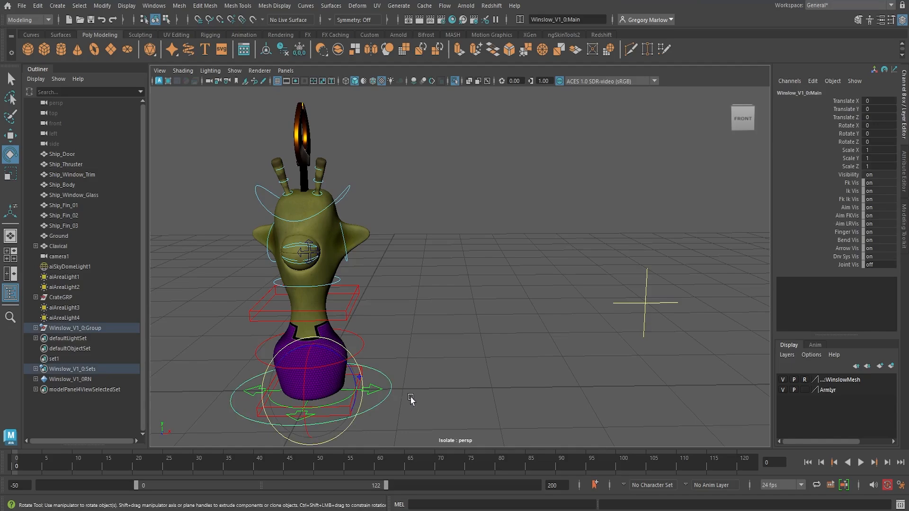
click(372, 396)
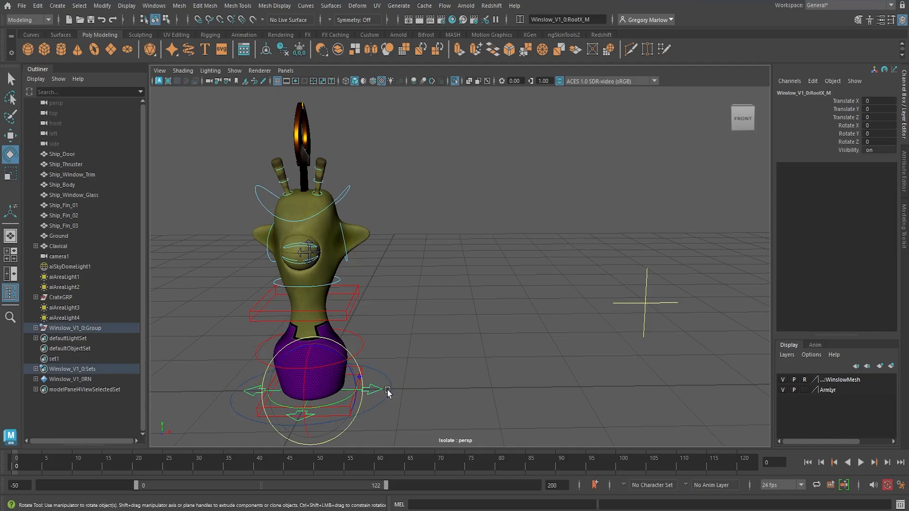
click(393, 389)
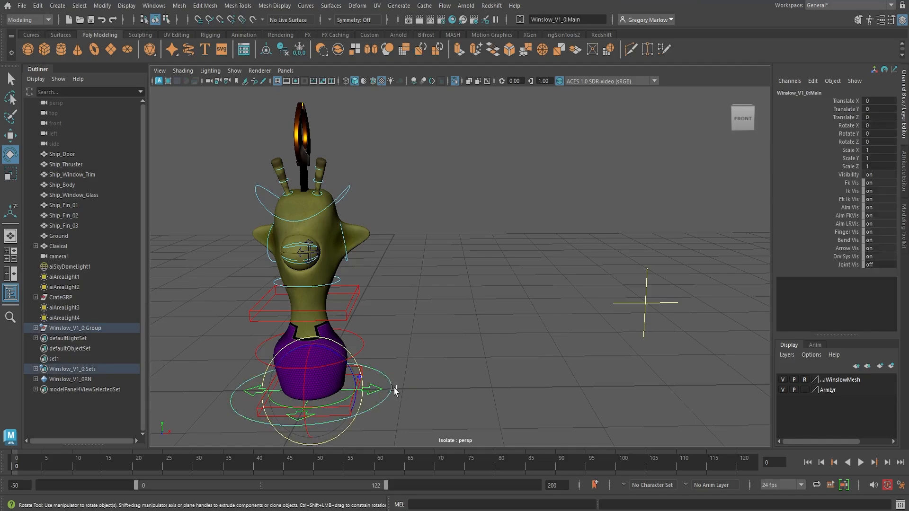
key(w)
drag(354, 392, 593, 393)
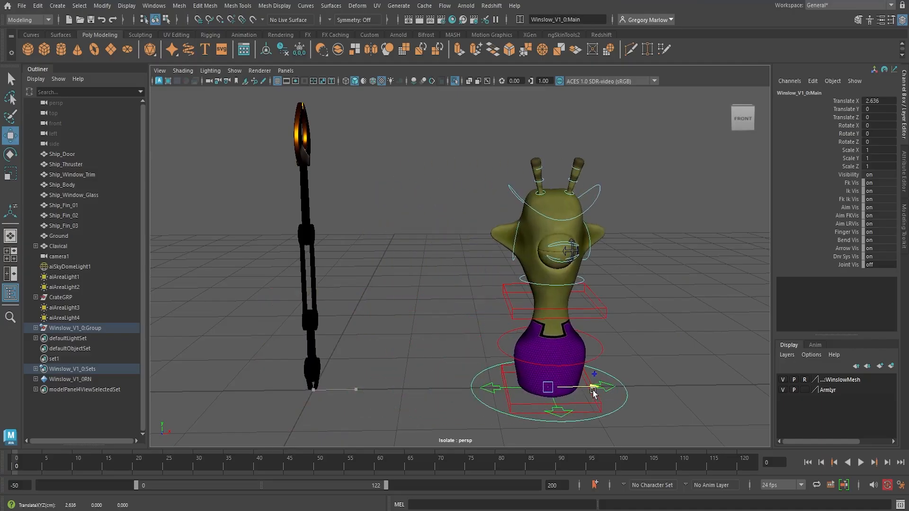
alt+middle_drag(561, 385, 433, 337)
alt+right_drag(434, 337, 501, 355)
alt+middle_drag(455, 357, 444, 363)
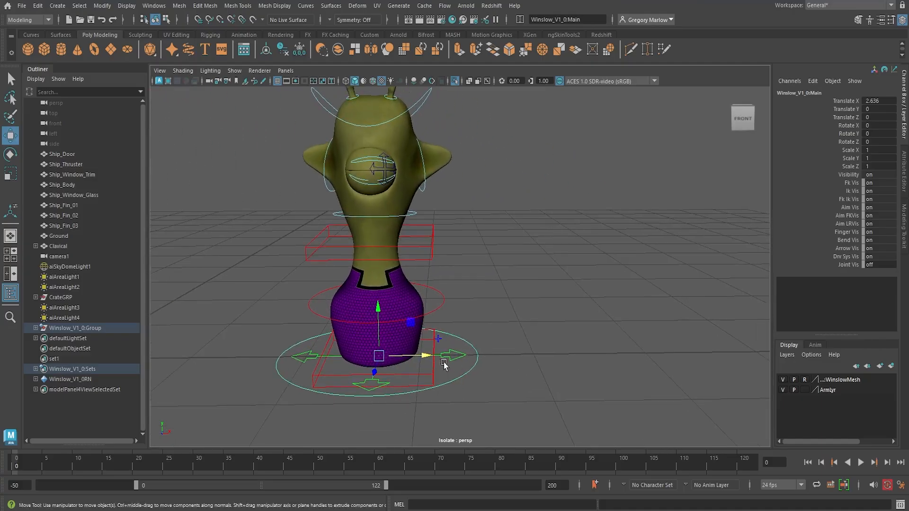
drag(444, 364, 516, 379)
scroll(360, 337, down, 5)
scroll(357, 338, up, 3)
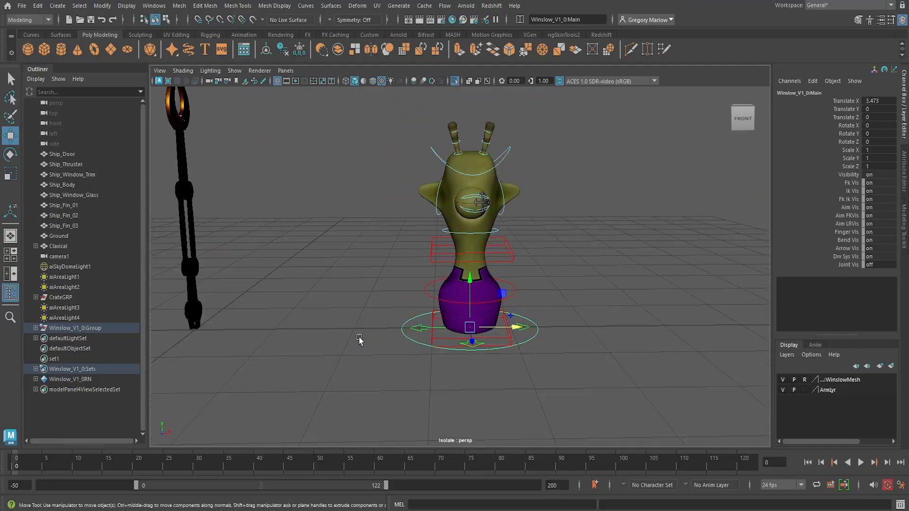
Try moving the unrigged arm's Clavical object about 0.74 in X, and undo the move.
click(202, 330)
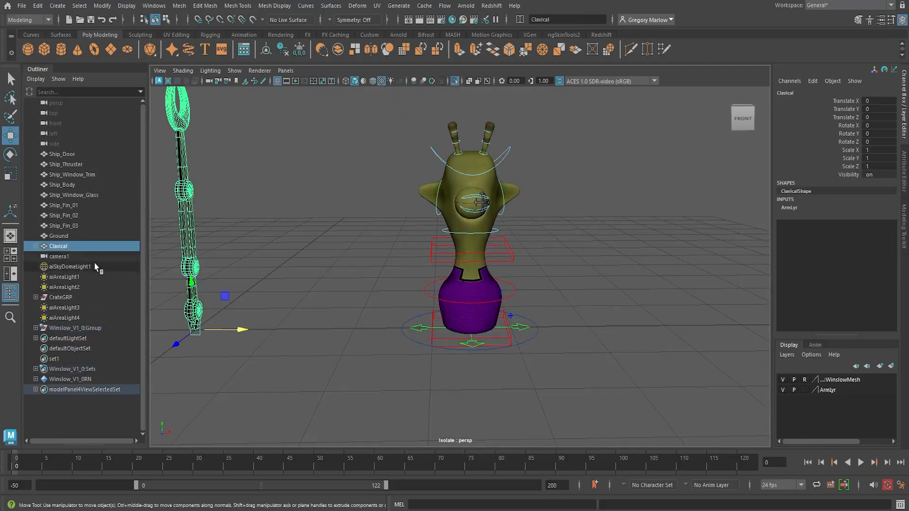
drag(202, 331, 292, 330)
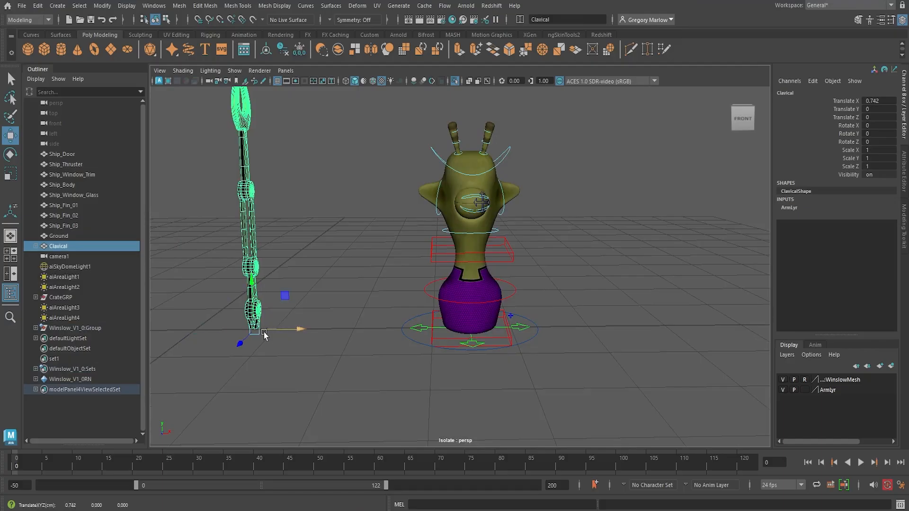
key(ctrl+z)
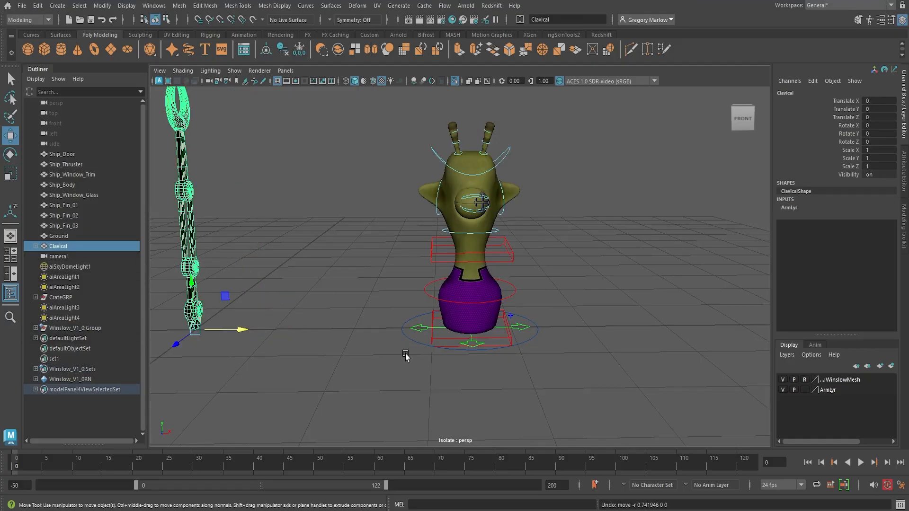
Move the character farther from the arm with the Main control to about 9.06 in X.
click(417, 341)
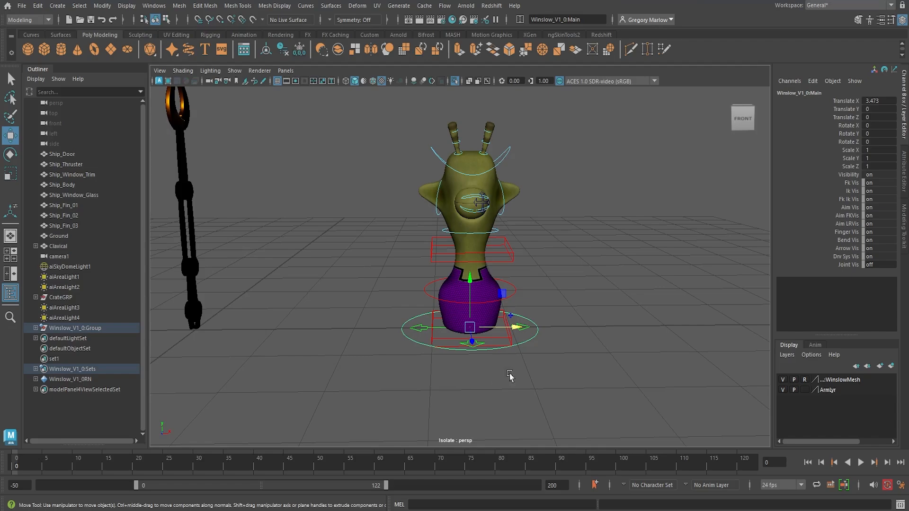
scroll(587, 339, down, 5)
drag(511, 303, 761, 303)
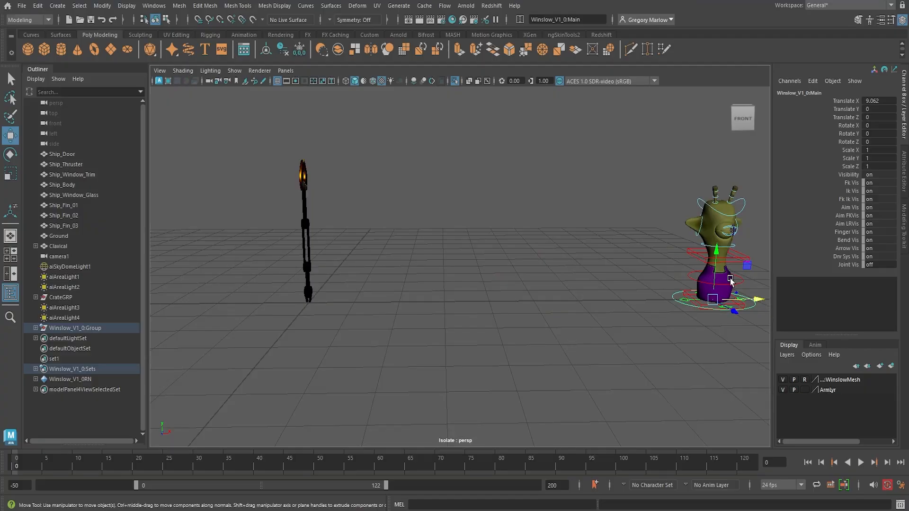
scroll(692, 339, up, 4)
scroll(691, 339, down, 4)
scroll(691, 339, up, 2)
alt+middle_drag(668, 344, 483, 346)
alt+right_drag(482, 345, 645, 338)
alt+middle_drag(645, 338, 620, 338)
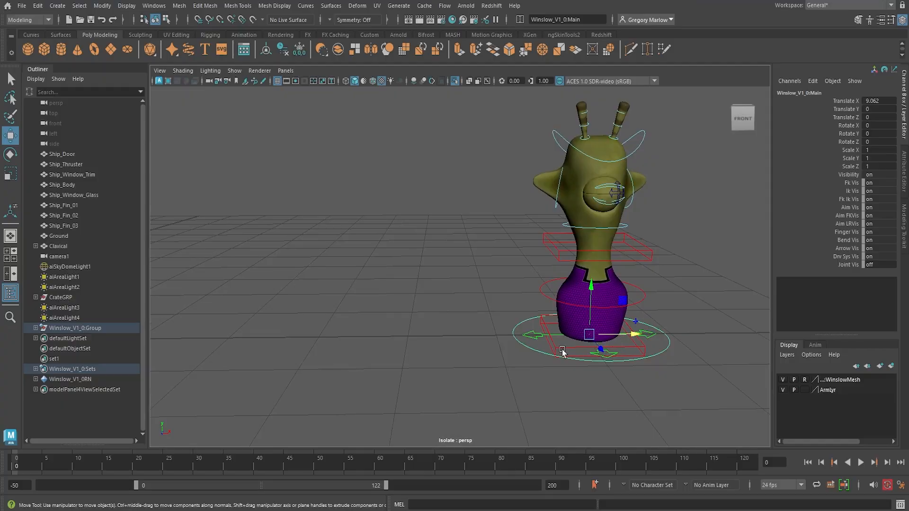
Set a keyframe on IKSpine1_M at frame 0 and compare its channels with those of the Main control.
click(602, 337)
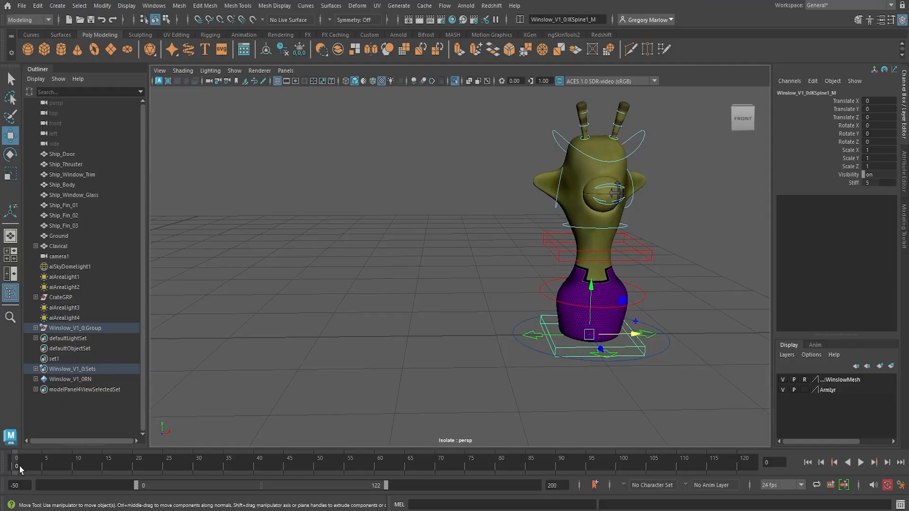
key(s)
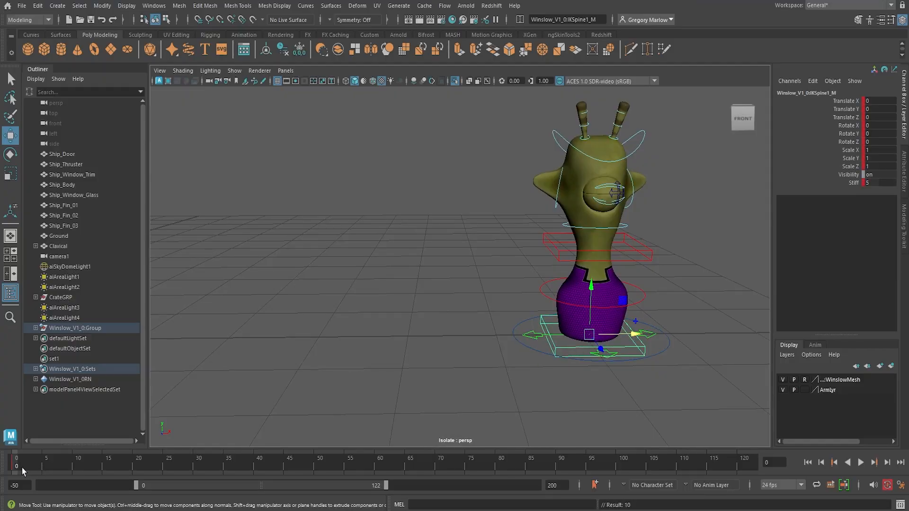
click(665, 354)
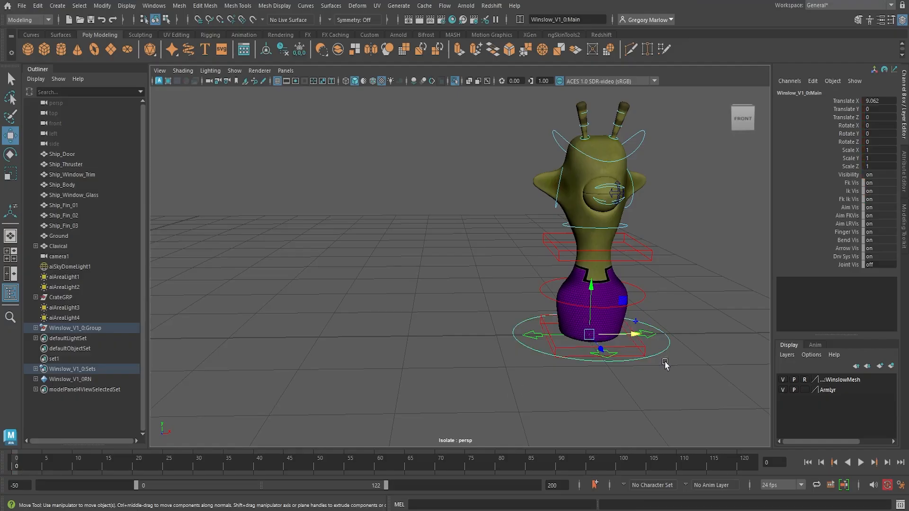
click(560, 346)
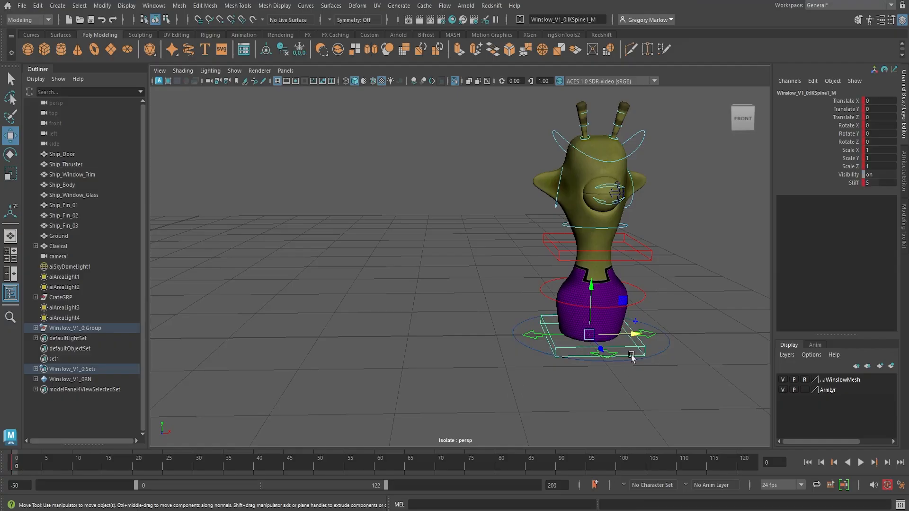
Try moving the Main control back to about 6.83 in X, and undo the move.
click(666, 354)
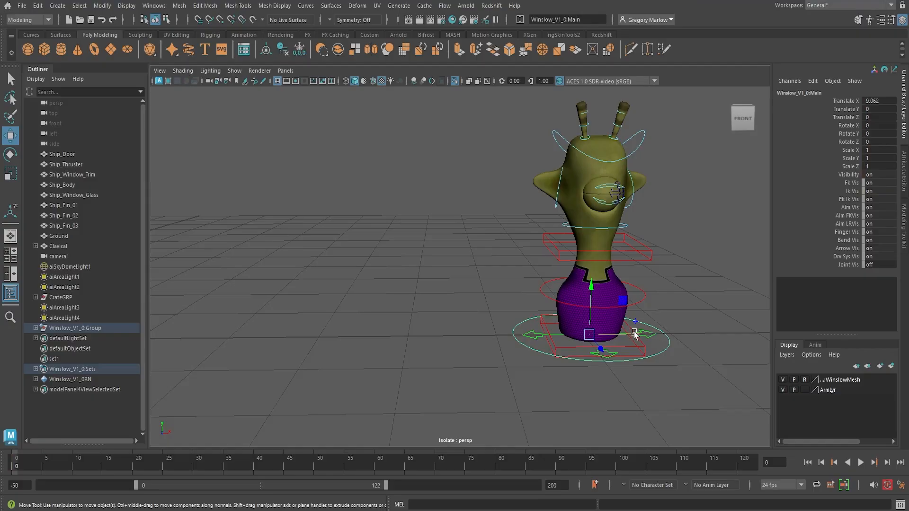
drag(656, 337, 441, 337)
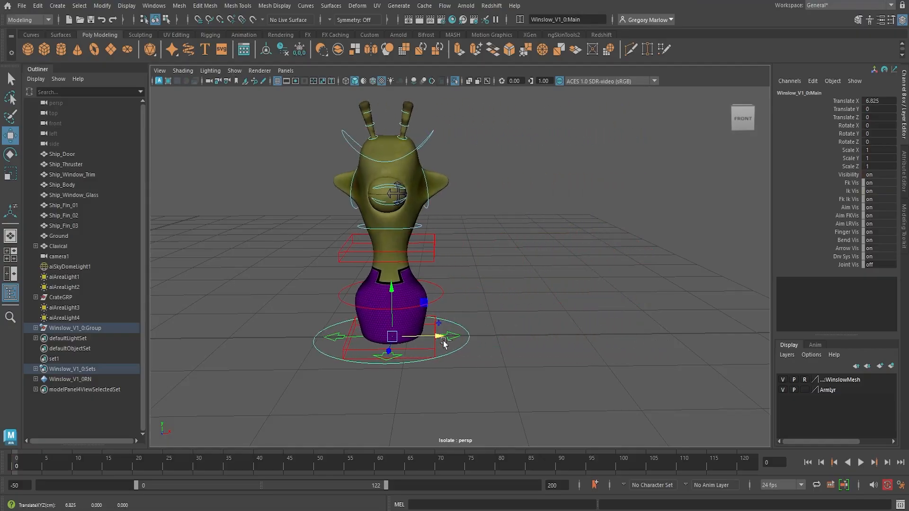
key(ctrl+z)
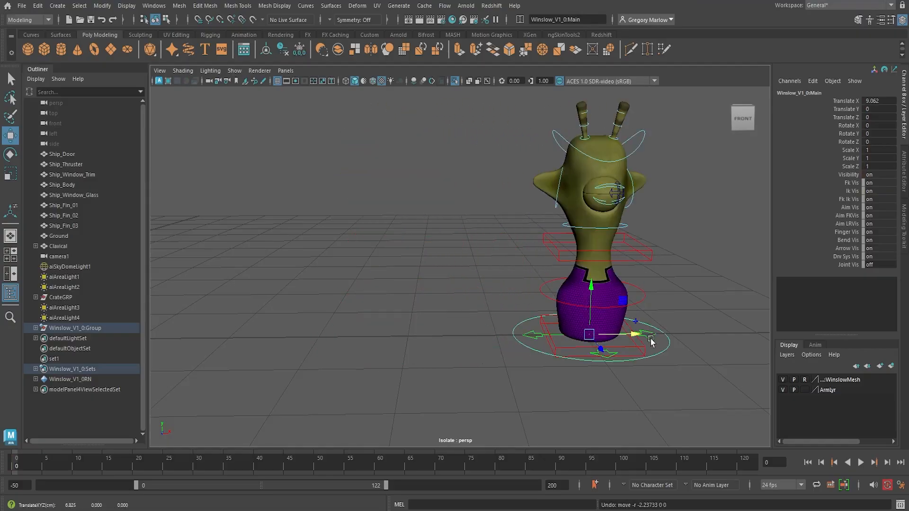
Try moving the root control RootX_M to about -1.85 in X, away from the Main circle, and undo the move.
click(675, 330)
click(647, 337)
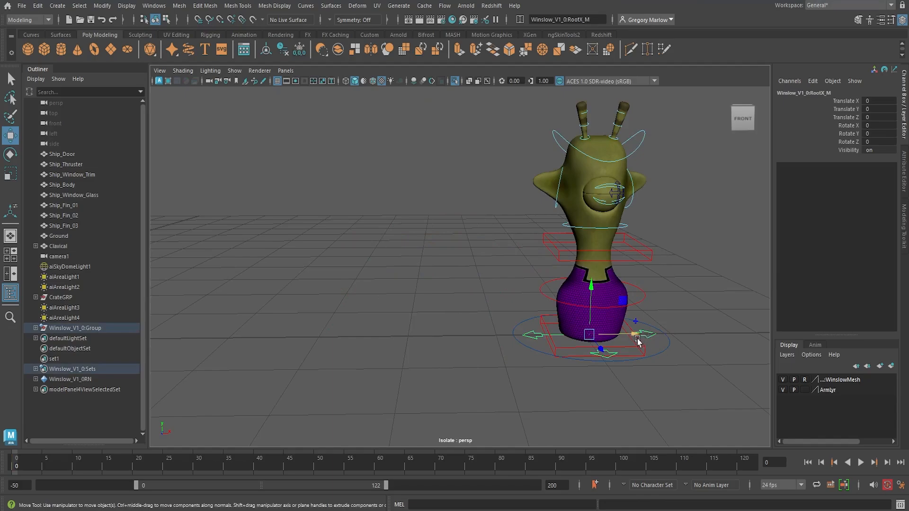
drag(637, 337, 471, 335)
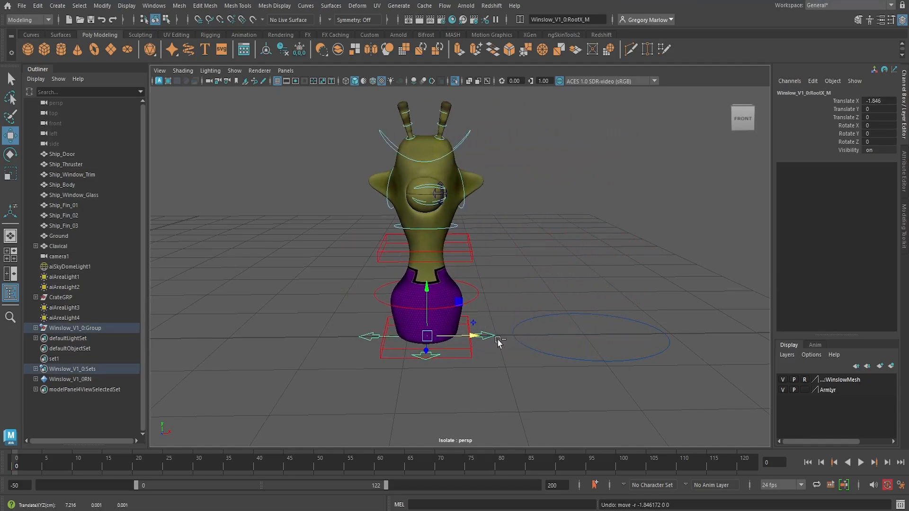
key(ctrl+z)
Try moving the upper spine control IKSpine3_M to about -0.45 in X and -0.25 in Y, and undo the move.
click(651, 262)
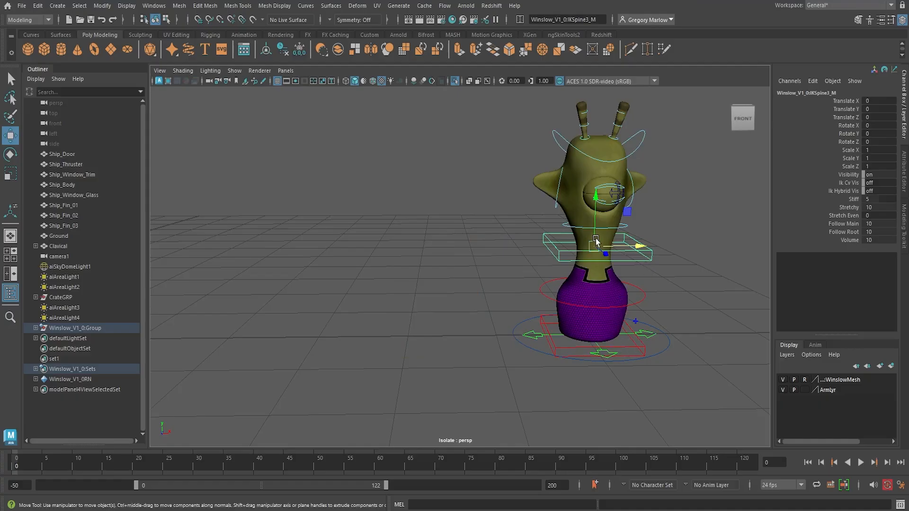
drag(595, 238, 566, 358)
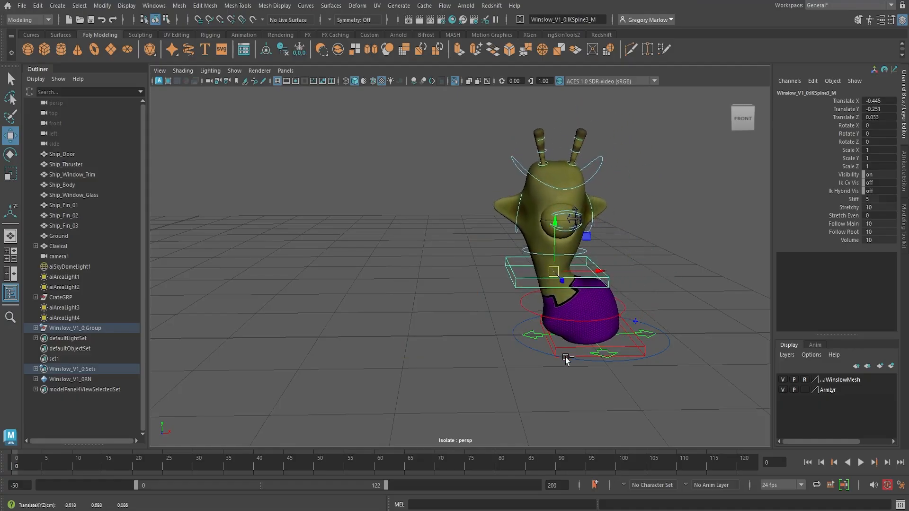
key(ctrl+z)
Try moving the spine controls IKSpine3_M and IKSpine1_M together by about -3.13 in X, and undo the move.
click(574, 306)
click(571, 264)
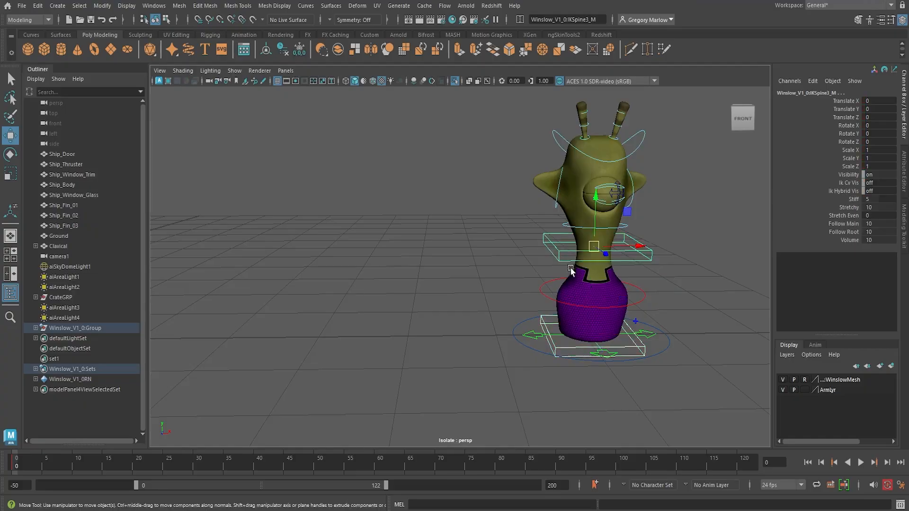
drag(631, 256, 488, 253)
key(ctrl+z)
key(ctrl+z)
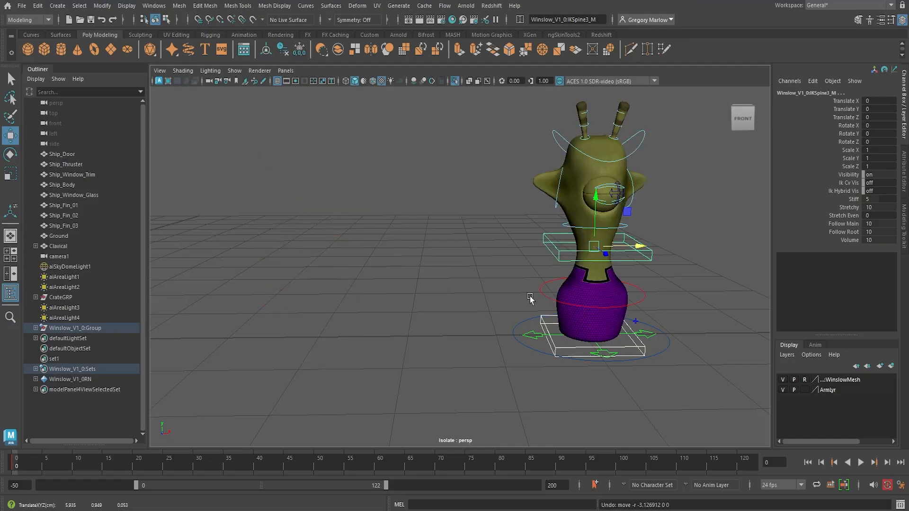
Set a keyframe on both spine controls, IKSpine3_M and IKSpine1_M, at frame 0.
click(667, 353)
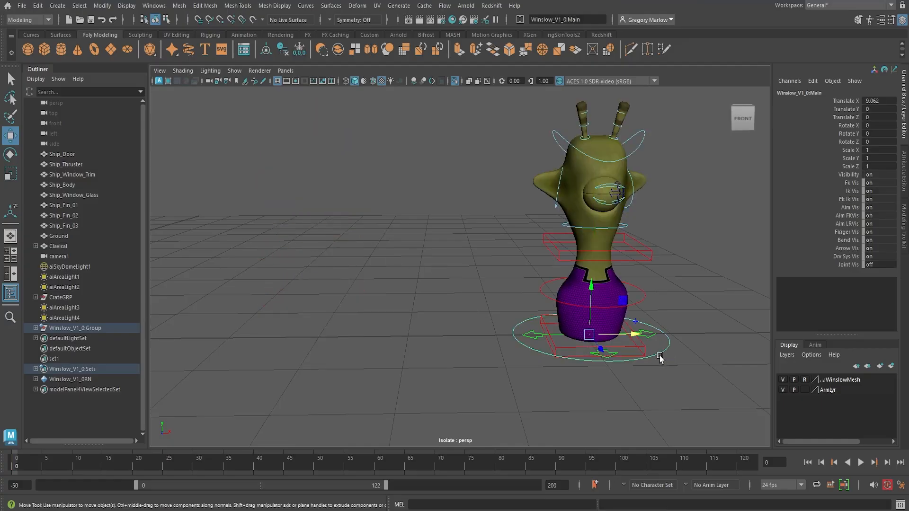
click(643, 251)
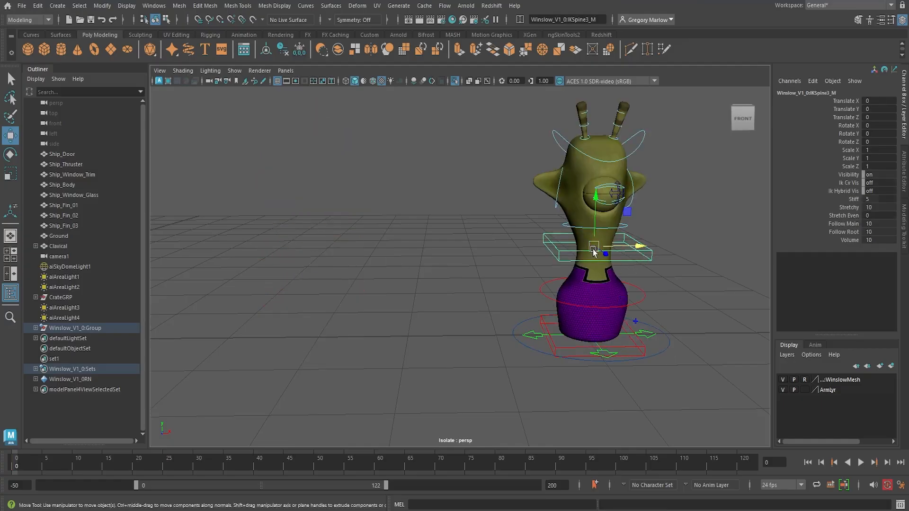
click(561, 349)
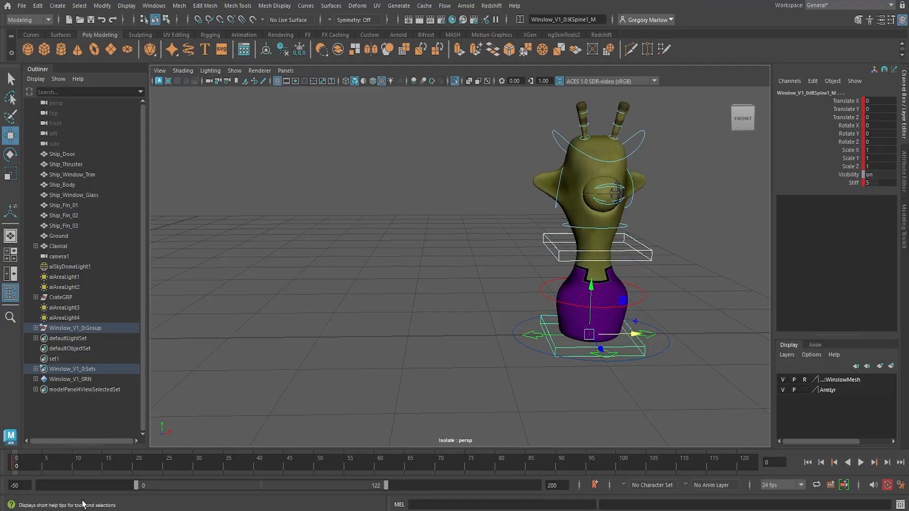
key(s)
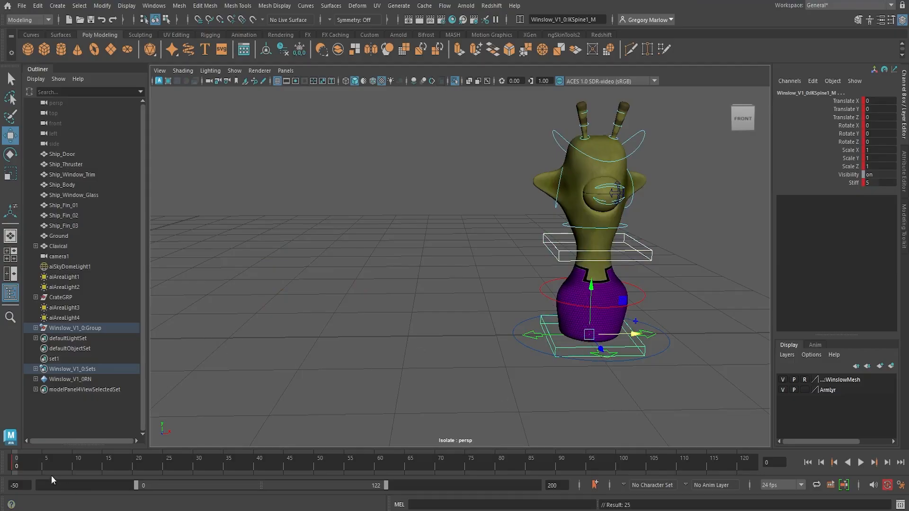
At frame 25, move both spine controls to about -3.38 in X, away from the Main circle, and play the animation.
click(165, 468)
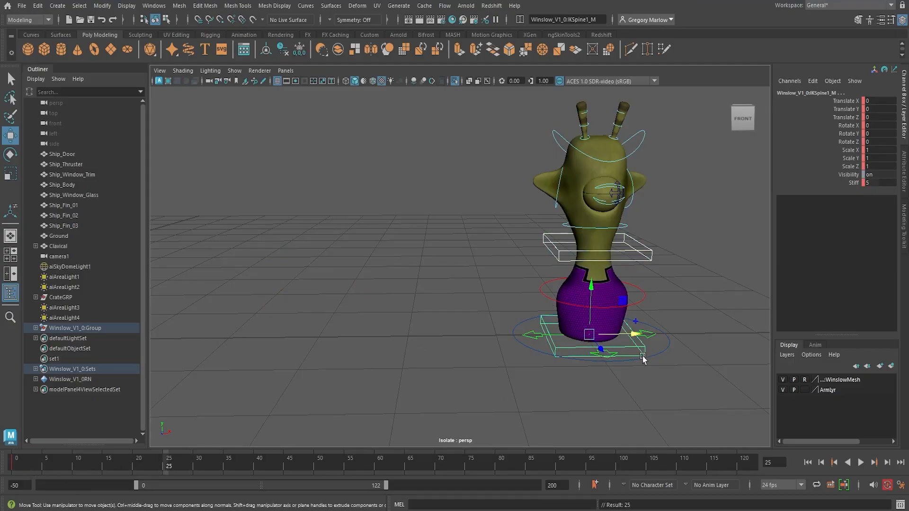
drag(636, 334, 337, 341)
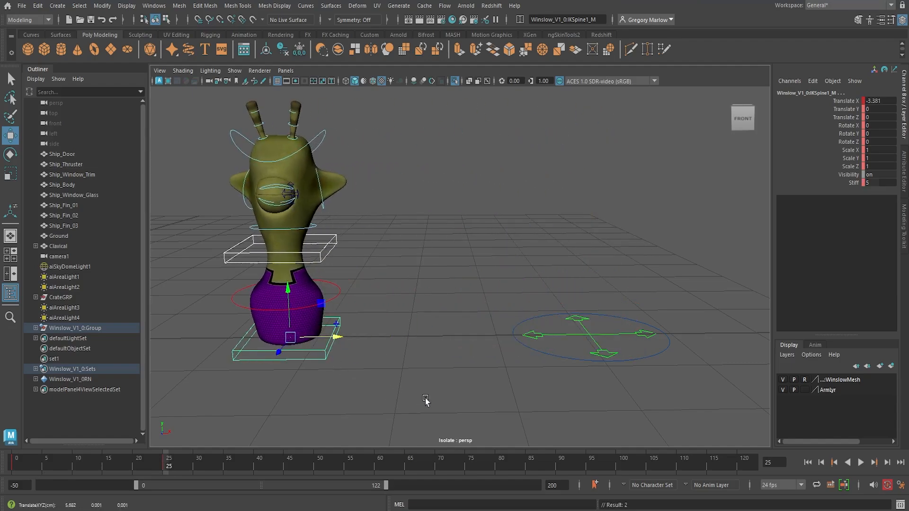
key(alt+v)
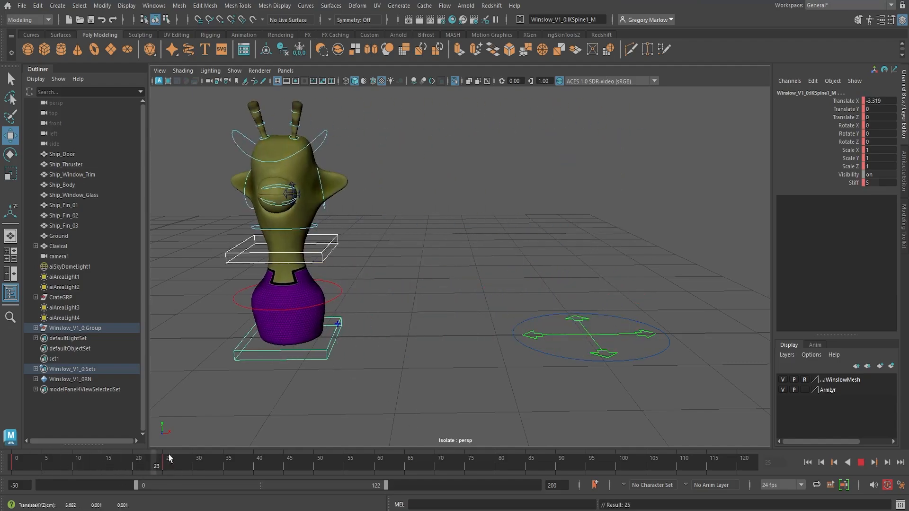
At frame 40, try moving the Main control by about -1.40 in X, and undo the move.
click(255, 461)
click(576, 360)
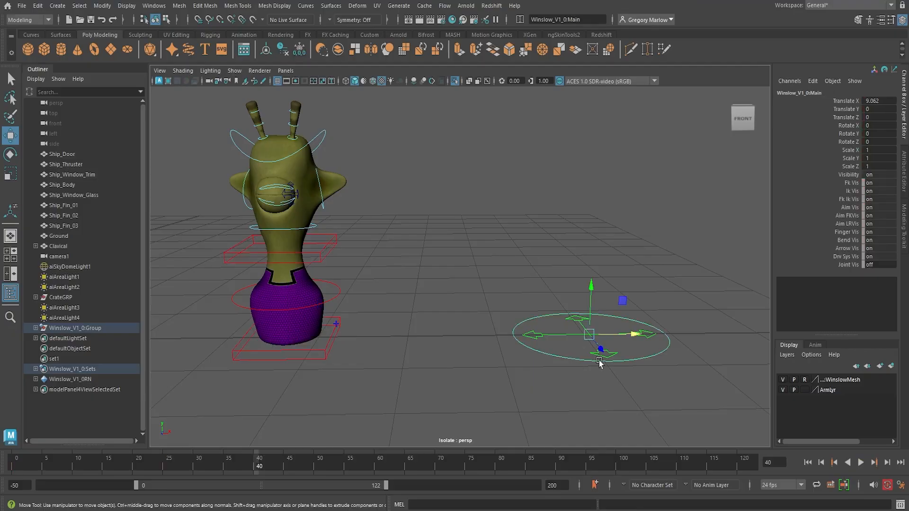
drag(590, 337, 468, 344)
key(ctrl+z)
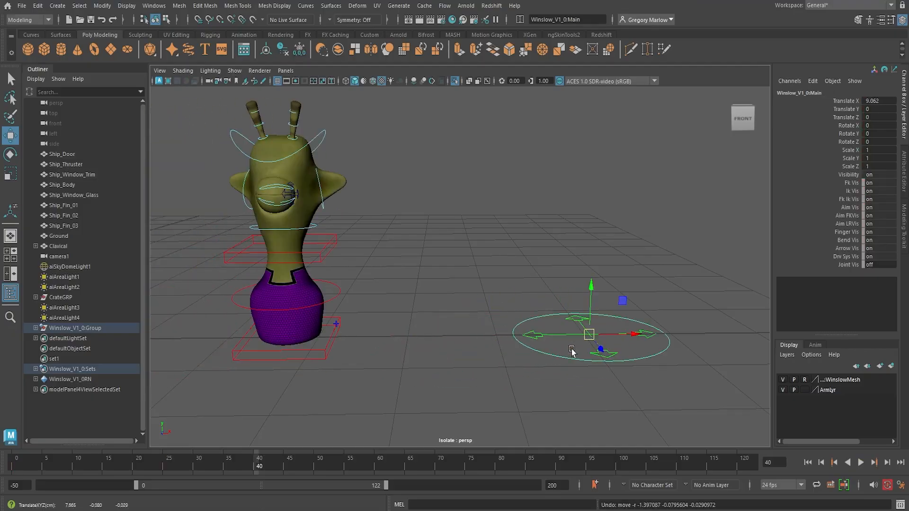
click(681, 381)
click(650, 355)
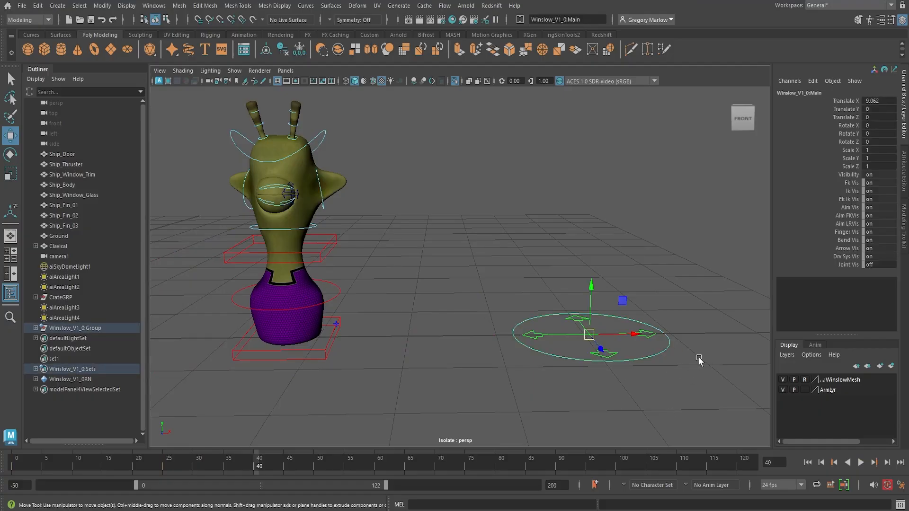
Try moving the root control RootX_M toward the character at frame 40, and undo the move.
click(603, 357)
drag(594, 341, 563, 326)
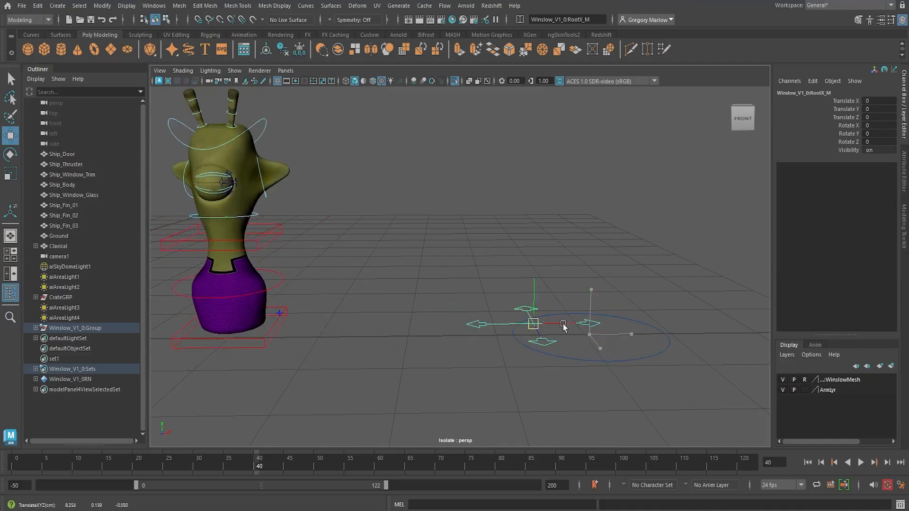
key(ctrl+z)
key(ctrl+z)
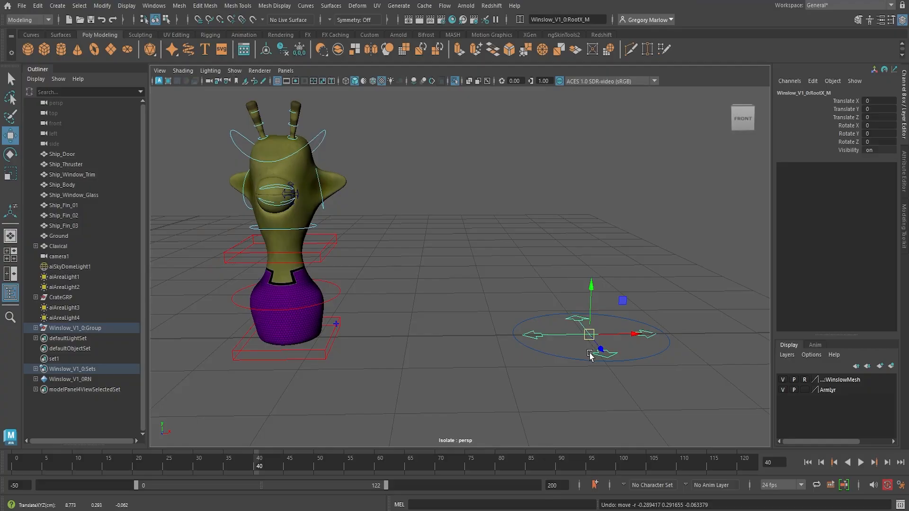
Try moving RootX_M to about -0.16 in X and both spine controls by about 1.68 in X, and undo both moves.
mouse_move(589, 334)
mouse_down()
mouse_move(531, 331)
mouse_move(575, 333)
mouse_up()
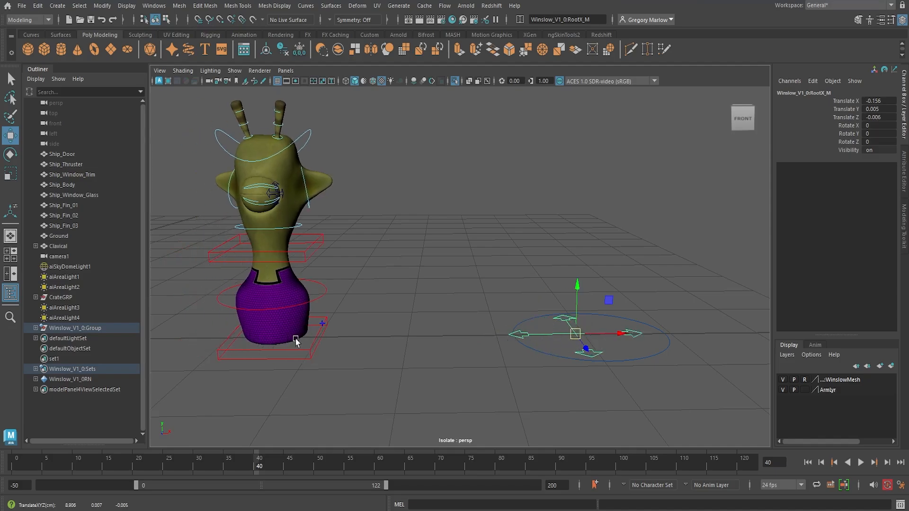
click(303, 253)
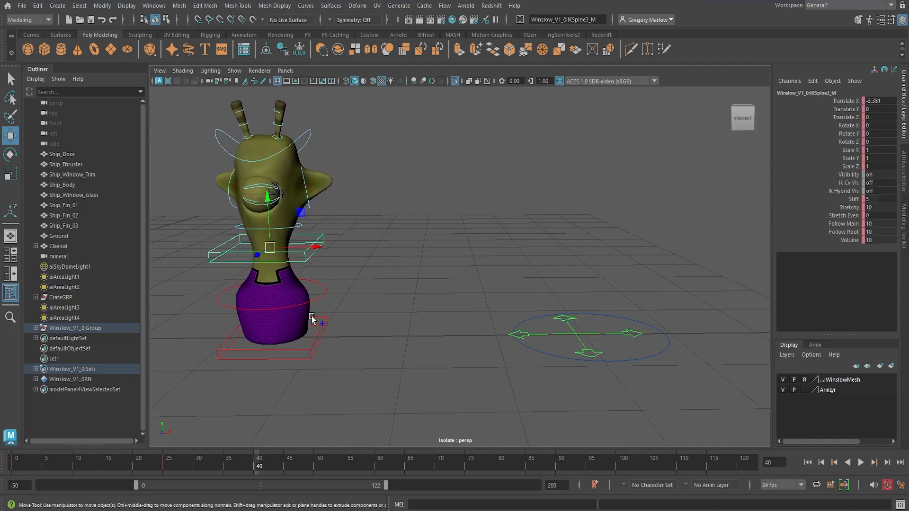
click(308, 349)
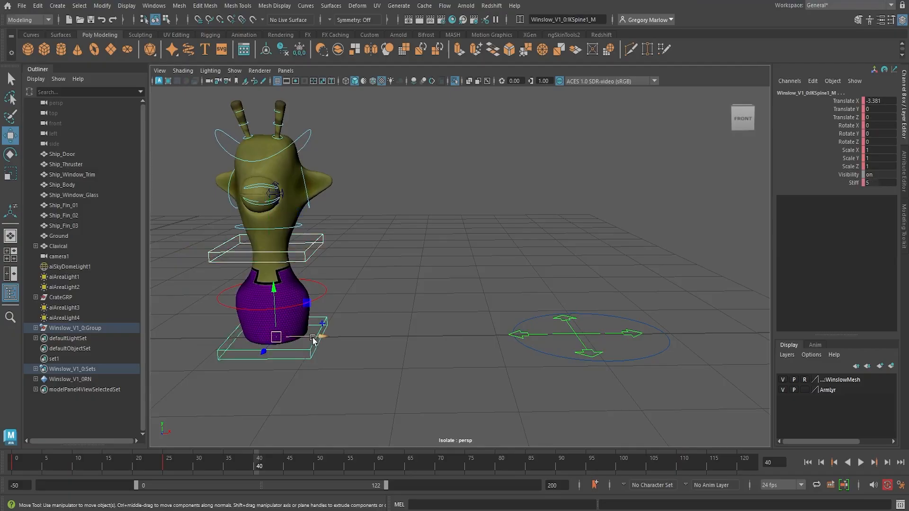
drag(317, 336, 459, 338)
key(ctrl+z)
key(ctrl+z)
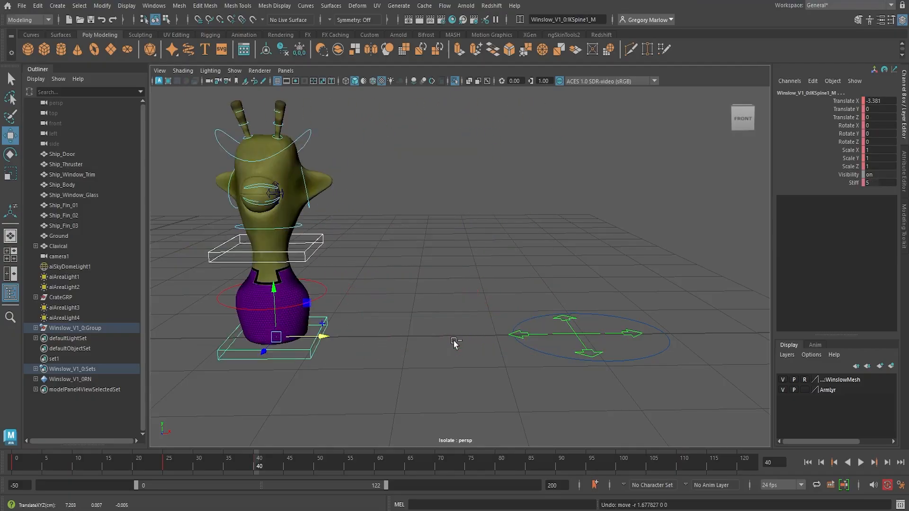
key(ctrl+z)
key(ctrl+z)
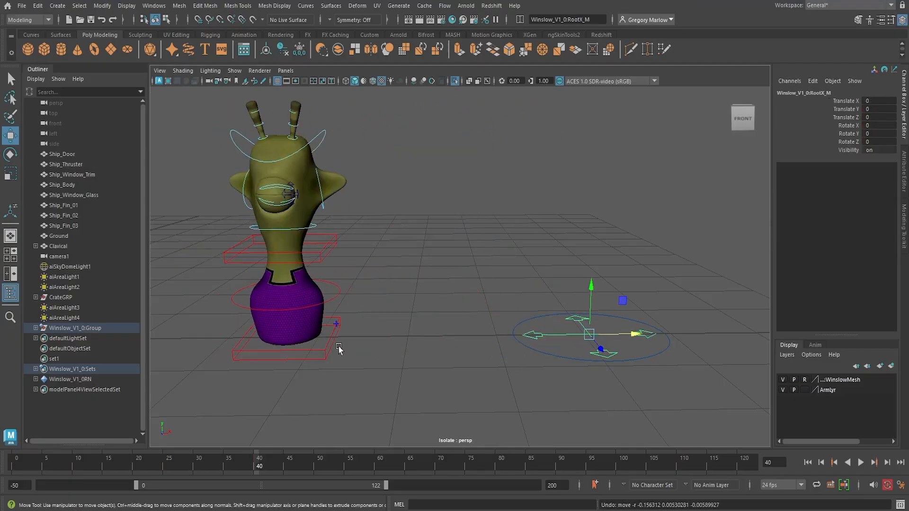
Undo the frame 25 keyframes and the move of both spine controls, going back to frame 0.
click(326, 353)
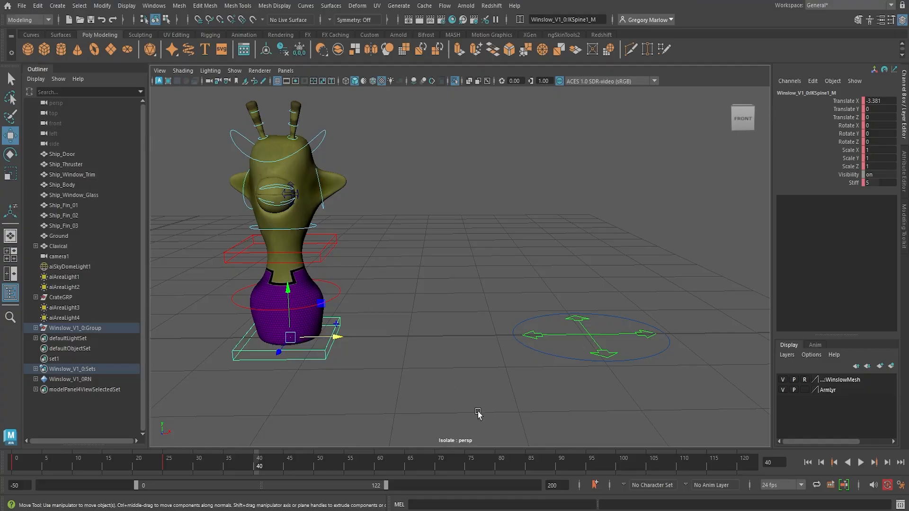
key(ctrl+z)
key(ctrl+z)
key(ctrl+z)
key(ctrl+z)
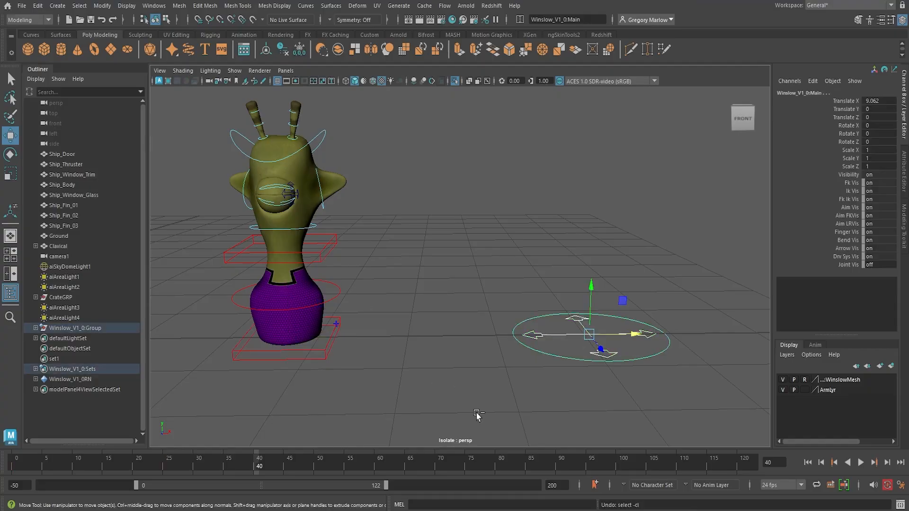
key(ctrl+z)
key(ctrl+z)
key(ctrl+z)
key(ctrl+z)
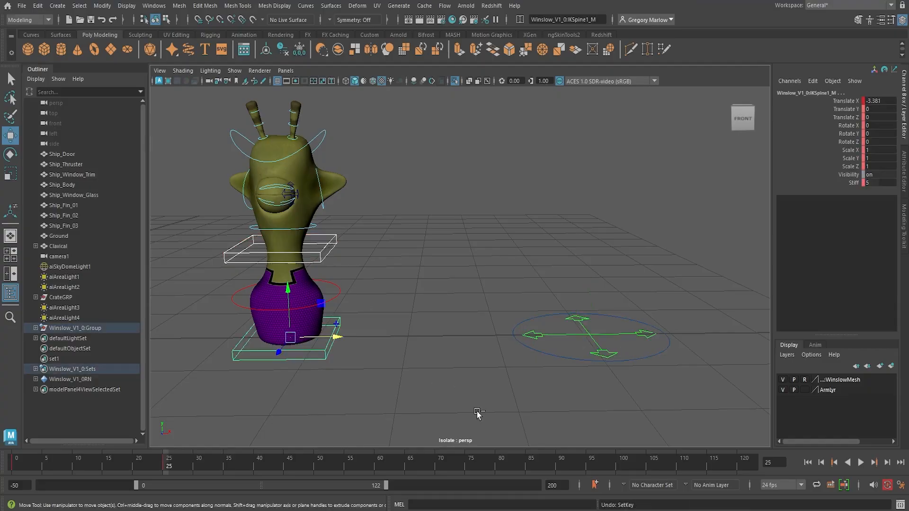
key(ctrl+z)
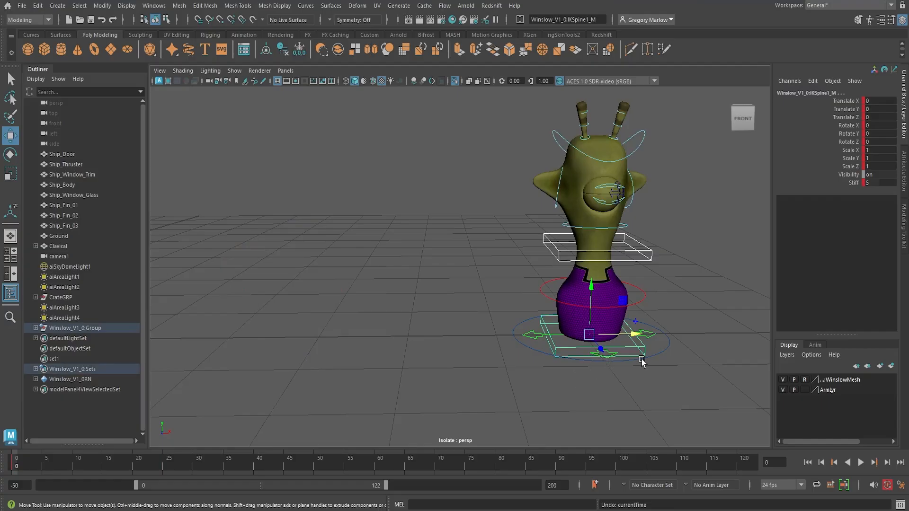
Examine the lower spine control IKSpine1_M and the surrounding rig controls up close and from an angle.
mouse_move(641, 358)
alt+mouse_down()
mouse_move(604, 361)
mouse_move(625, 357)
alt+mouse_up()
alt+middle_drag(625, 357, 500, 311)
alt+right_drag(442, 304, 542, 398)
click(542, 400)
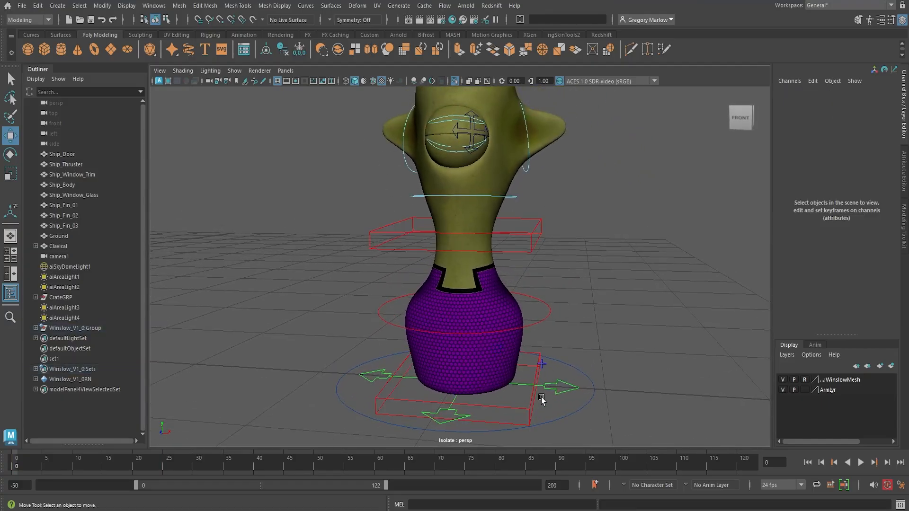
click(527, 408)
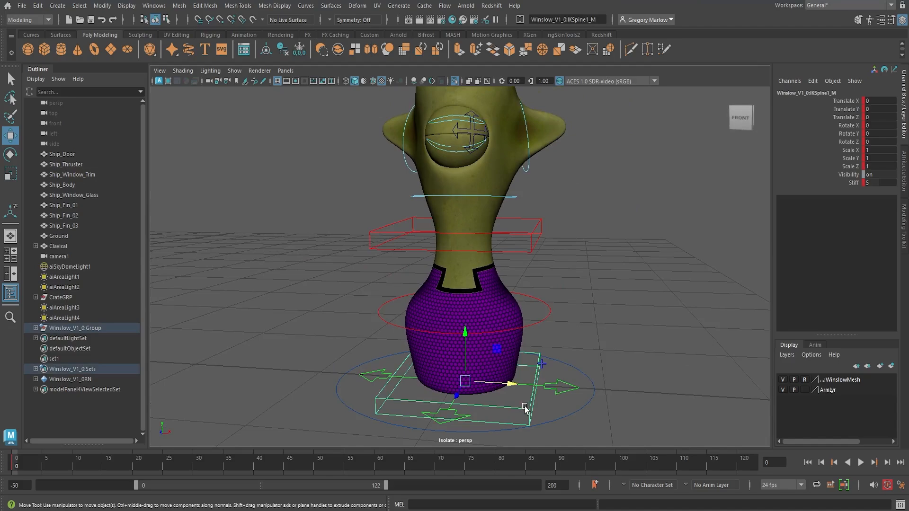
alt+drag(492, 146, 630, 223)
click(508, 195)
key(e)
click(630, 222)
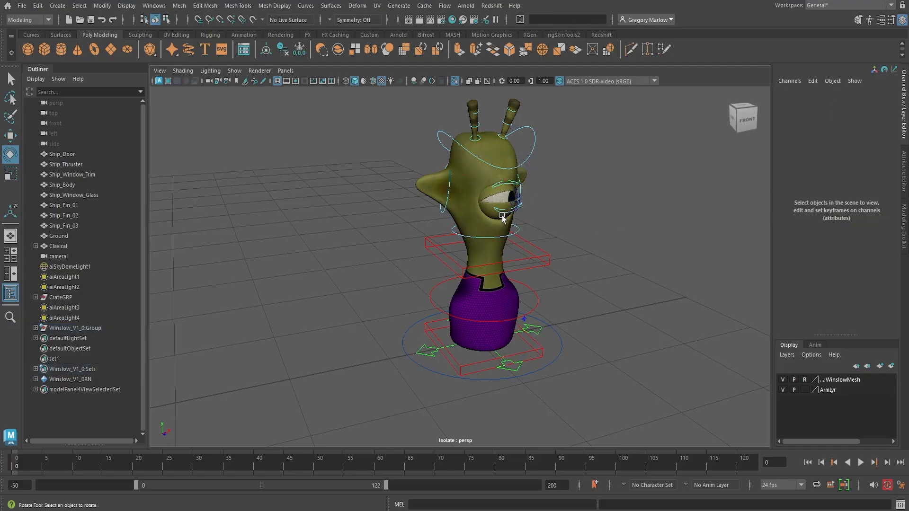
Select the eye aim control AimEye1_M and reset its X, Y and Z translation to 0.
click(502, 212)
drag(518, 191, 521, 216)
alt+right_drag(663, 258, 488, 222)
drag(663, 226, 722, 268)
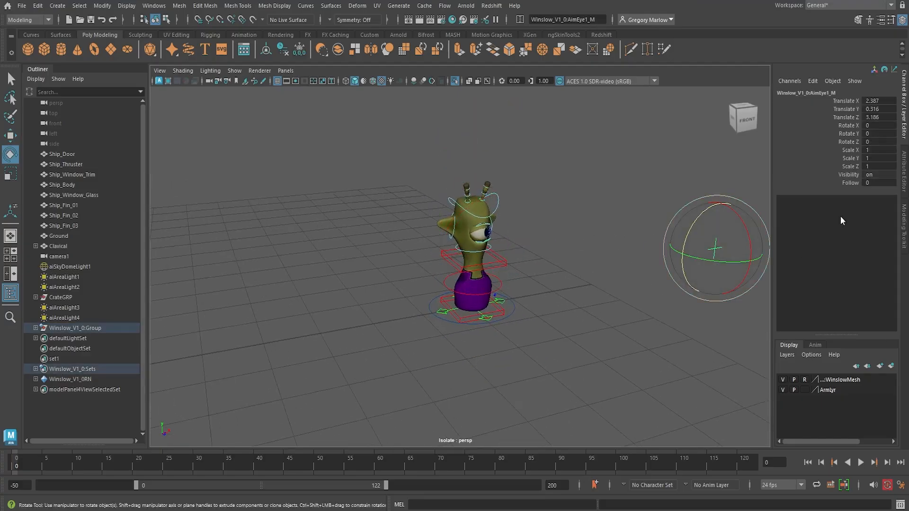
drag(876, 100, 885, 117)
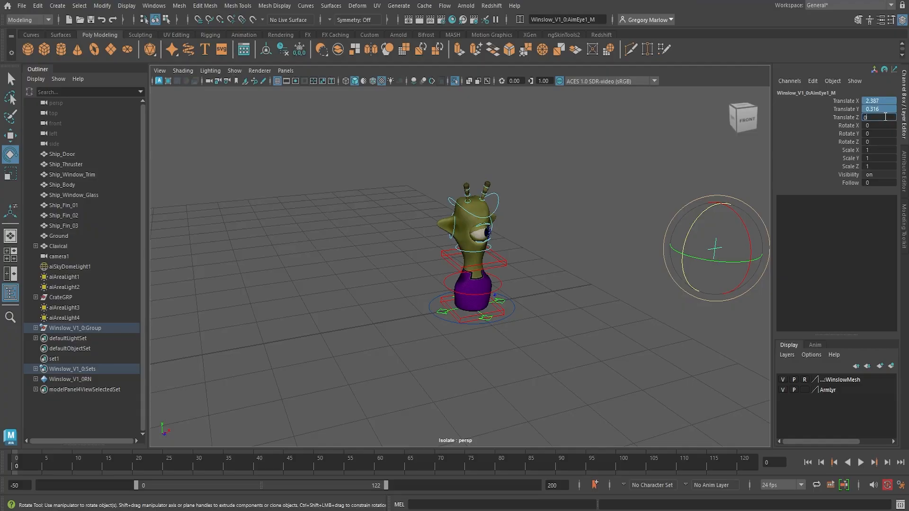
key(Return)
Move the eye aim control AimEye1_M out in front of the face to about 2.56 in X, -0.16 in Y and 4.04 in Z.
alt+right_drag(590, 138, 574, 237)
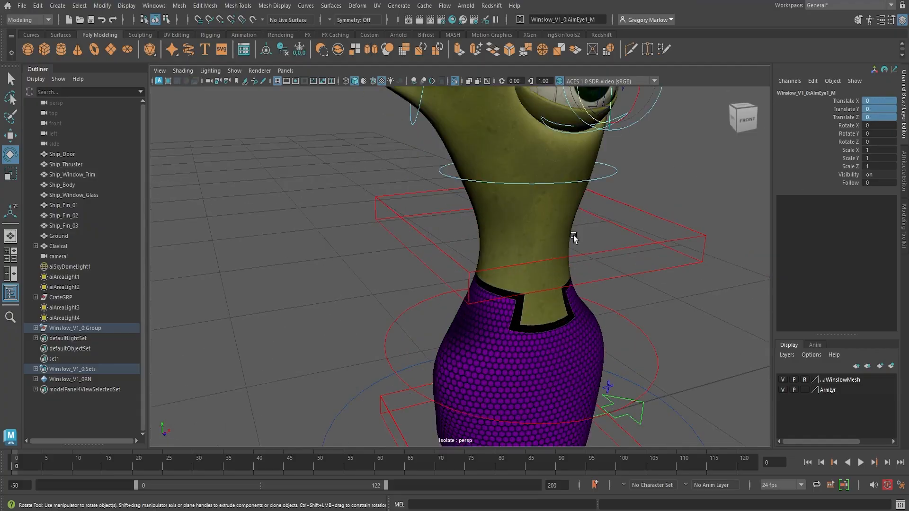
alt+middle_drag(574, 237, 488, 284)
click(655, 229)
alt+drag(576, 249, 654, 237)
click(615, 149)
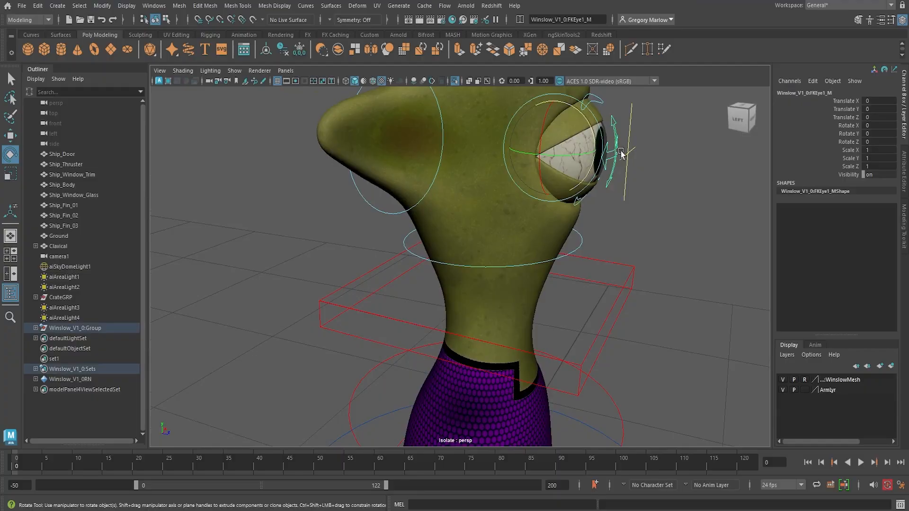
click(628, 157)
alt+right_drag(730, 222, 637, 208)
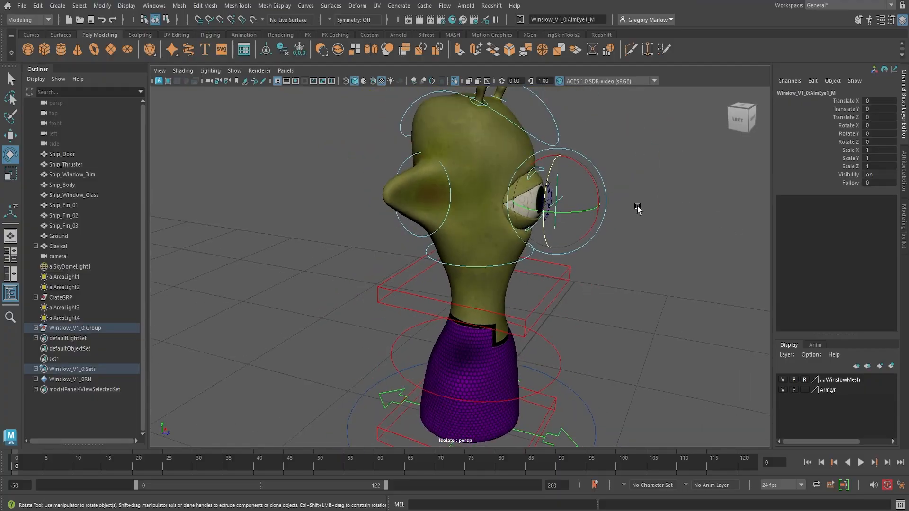
alt+middle_drag(637, 209, 568, 211)
key(w)
alt+drag(535, 213, 633, 250)
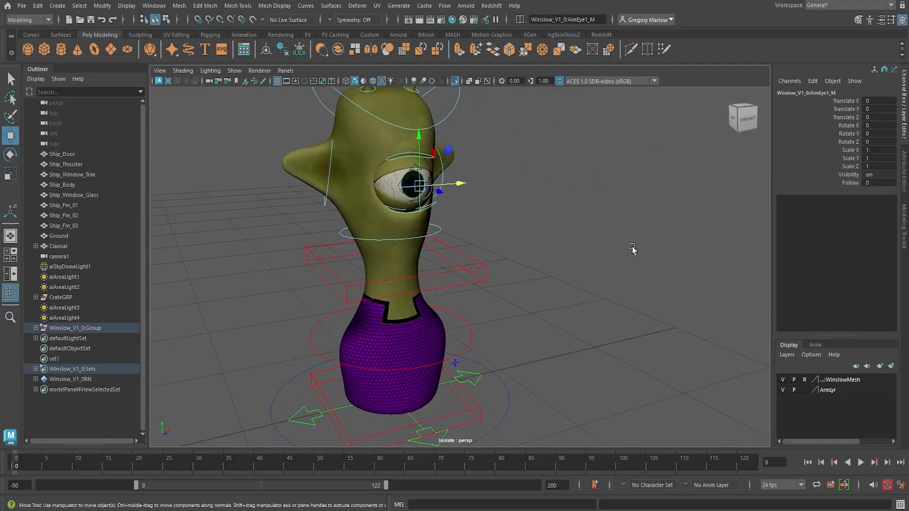
alt+right_drag(633, 249, 525, 247)
drag(446, 241, 592, 252)
alt+drag(632, 269, 479, 340)
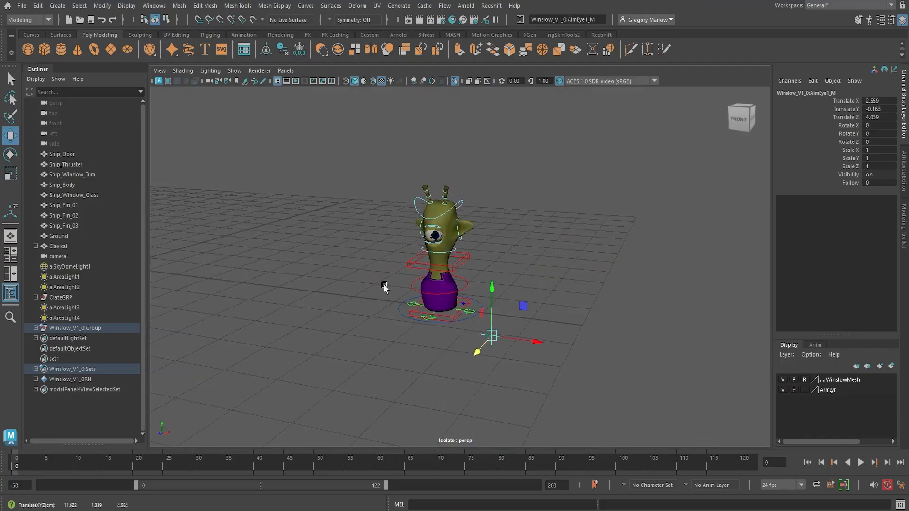
Select the FK eye control FKEye1_M and rotate it to about 14.7 in X, -2.3 in Y and -23.2 in Z.
alt+right_drag(386, 288, 824, 287)
alt+drag(489, 286, 552, 282)
alt+middle_drag(533, 269, 558, 308)
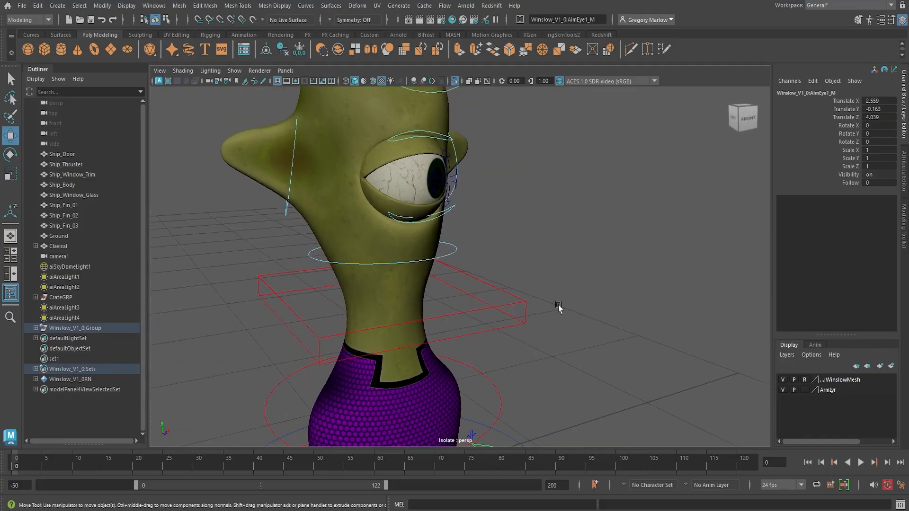
alt+right_drag(488, 234, 534, 234)
alt+middle_drag(533, 234, 563, 276)
click(476, 195)
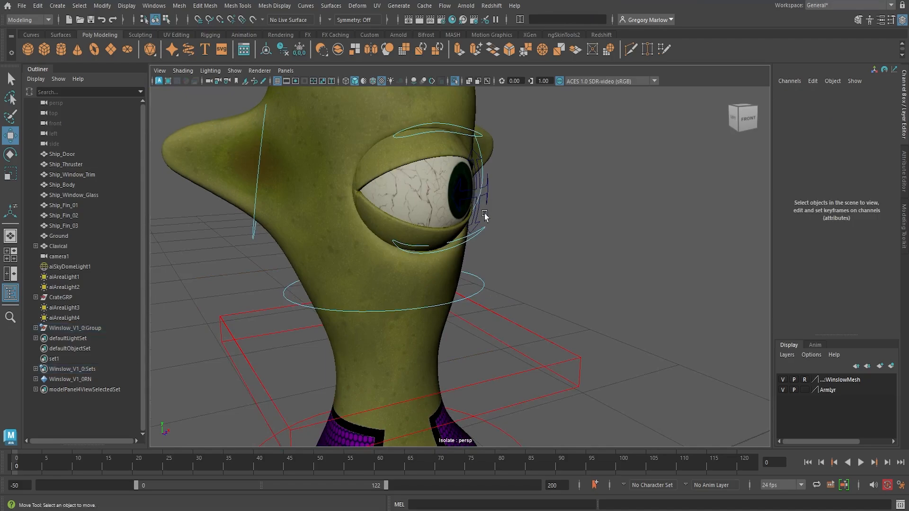
click(477, 205)
key(e)
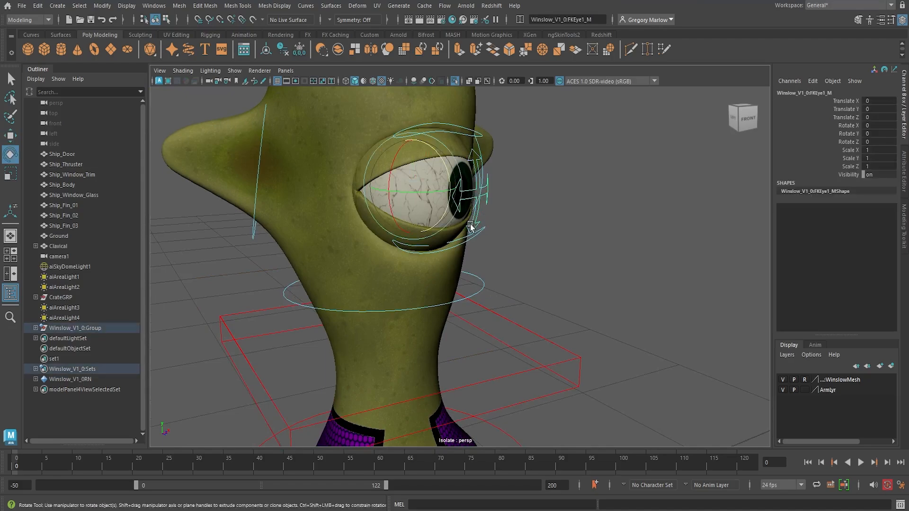
drag(447, 199, 445, 153)
scroll(607, 253, down, 8)
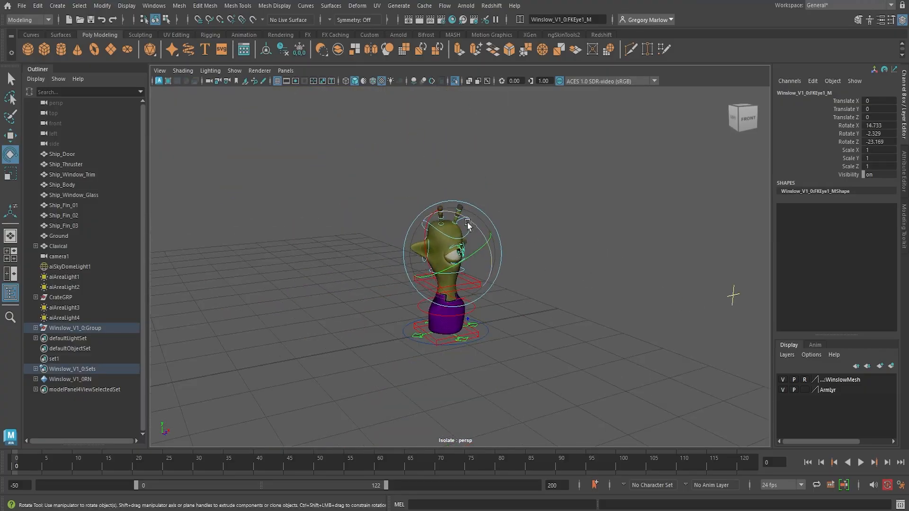
Turn the eye control FKEye1_M in further directions, then undo all of its rotations.
drag(468, 221, 483, 235)
key(ctrl+z)
key(ctrl+z)
key(ctrl+z)
key(ctrl+z)
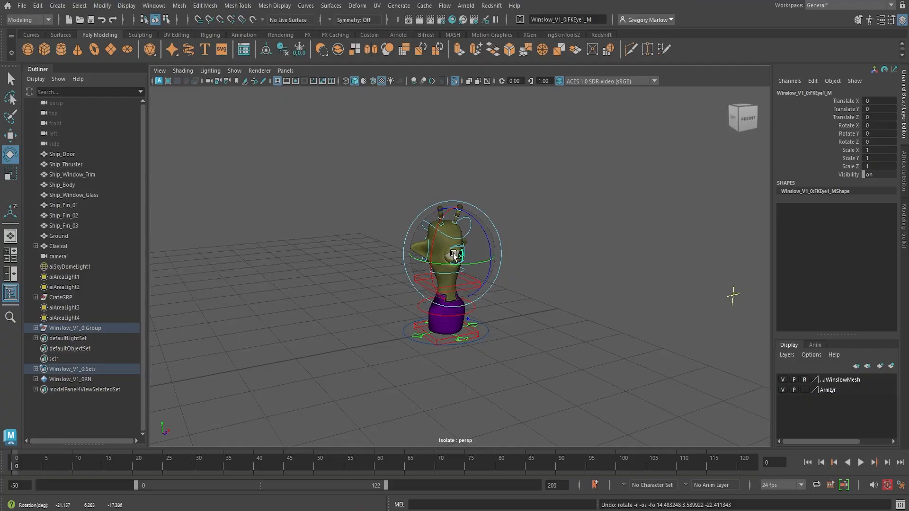
drag(486, 253, 438, 240)
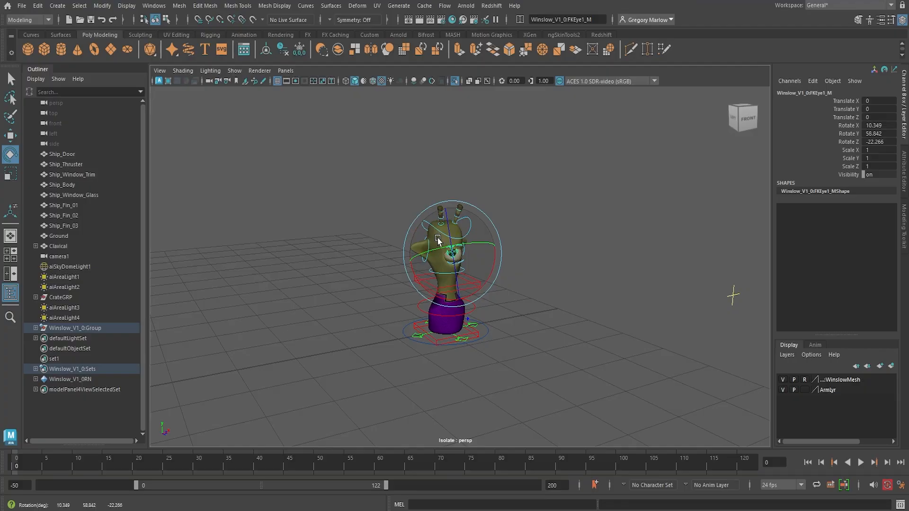
key(ctrl+z)
Move the eye aim control AimEye1_M across the front of the face to about -1.6 in X, 0.87 in Y and 4.33 in Z.
click(732, 297)
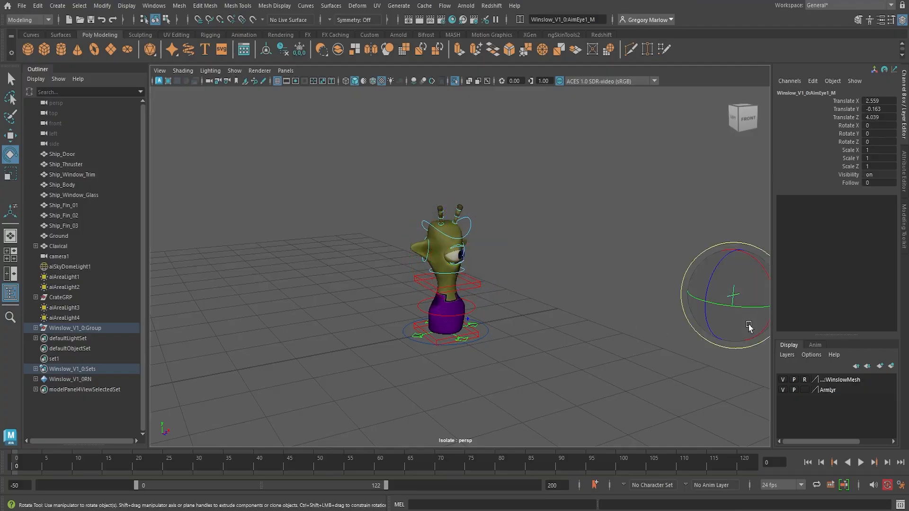
alt+drag(676, 336, 619, 338)
key(w)
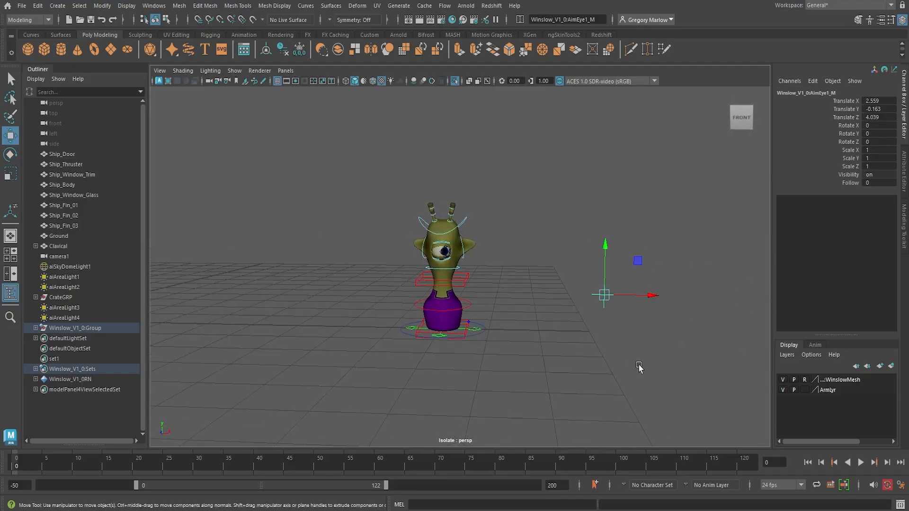
drag(608, 299, 282, 217)
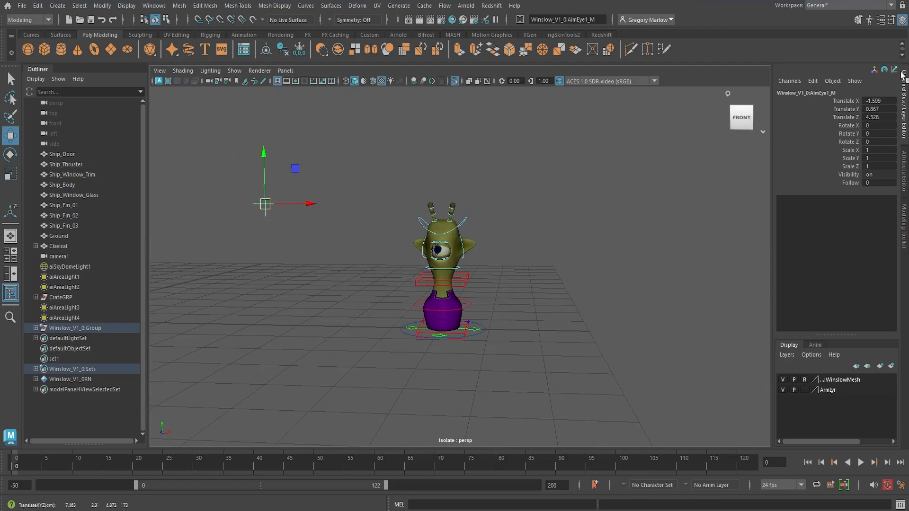
scroll(417, 300, up, 5)
scroll(428, 306, up, 3)
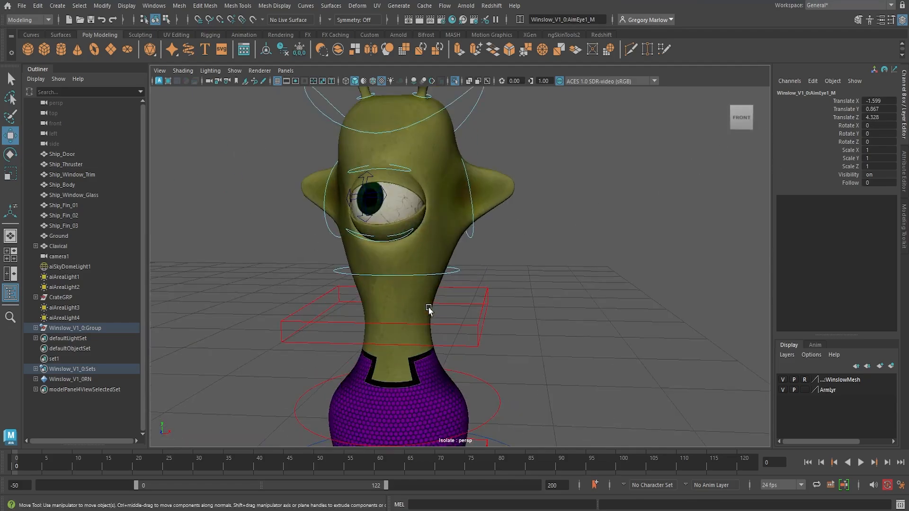
Try moving the upper spine control IKSpine3_M slightly down and then out toward the front, undoing each move.
scroll(429, 309, down, 4)
alt+right_drag(434, 315, 462, 297)
alt+middle_drag(462, 296, 485, 256)
alt+right_drag(379, 288, 404, 288)
alt+drag(403, 290, 417, 264)
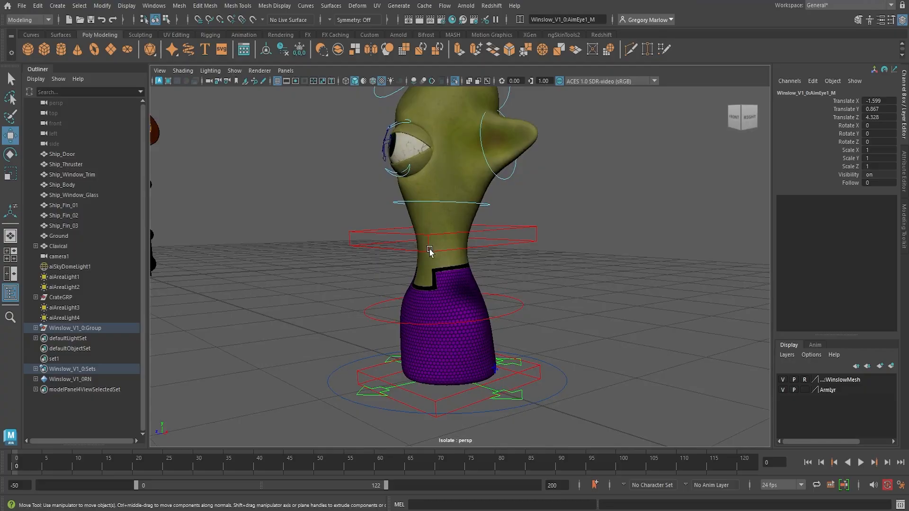
click(429, 251)
drag(437, 229, 429, 263)
key(ctrl+z)
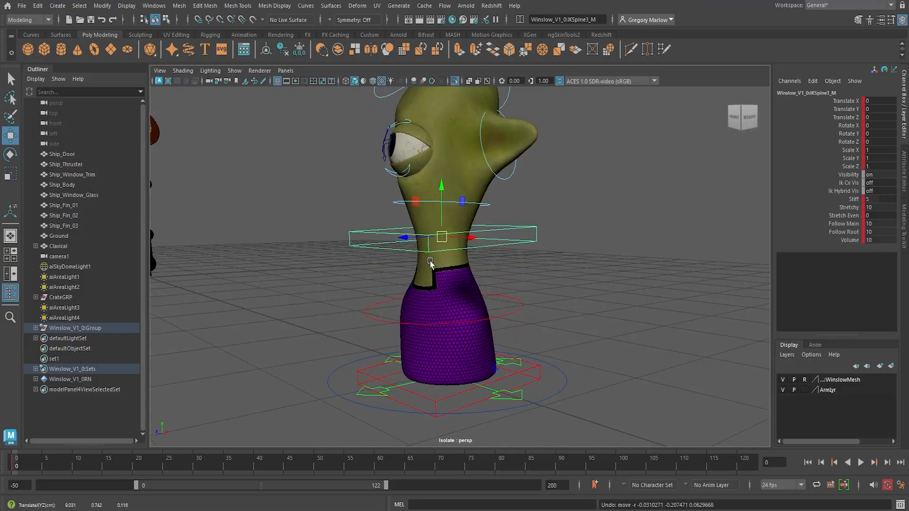
mouse_move(507, 298)
alt+mouse_down()
mouse_move(473, 298)
mouse_move(500, 297)
alt+mouse_up()
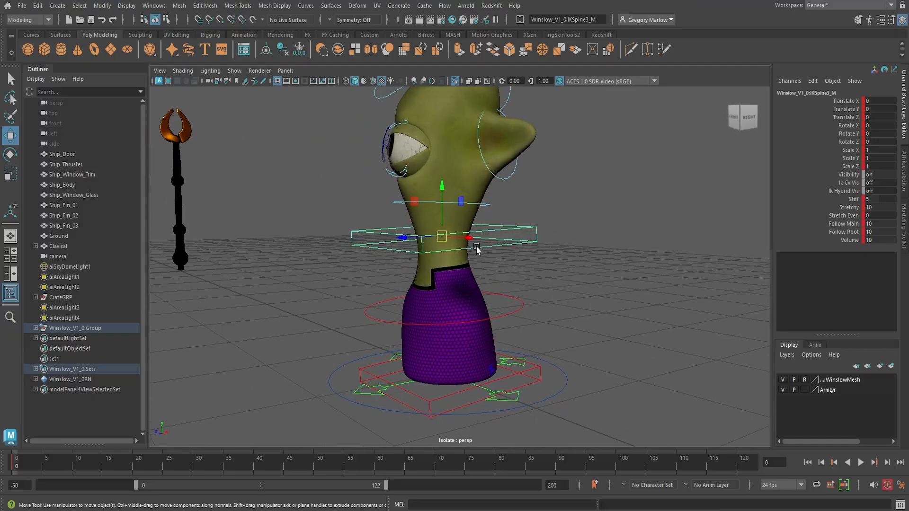
drag(448, 240, 319, 219)
key(ctrl+z)
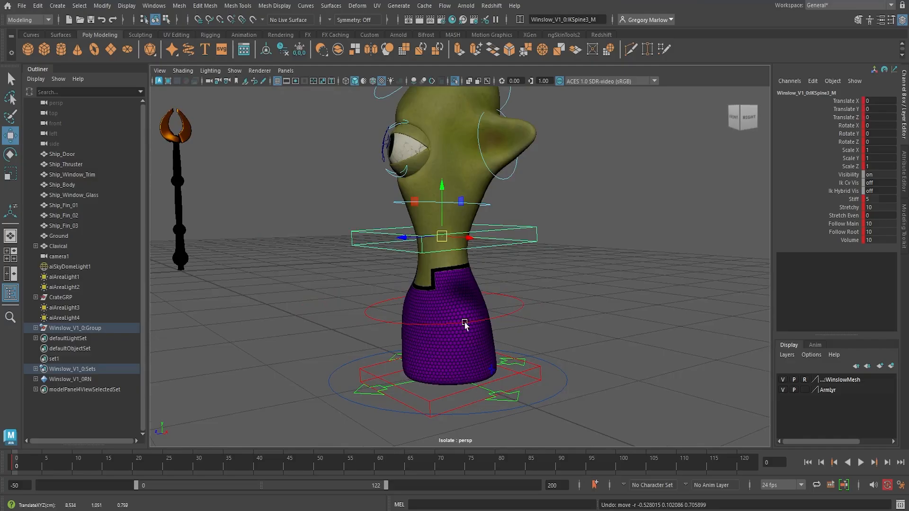
Rotate the neck control FKNeck_M about -35 degrees in Z and undo the rotation.
alt+middle_drag(463, 309, 465, 323)
click(488, 221)
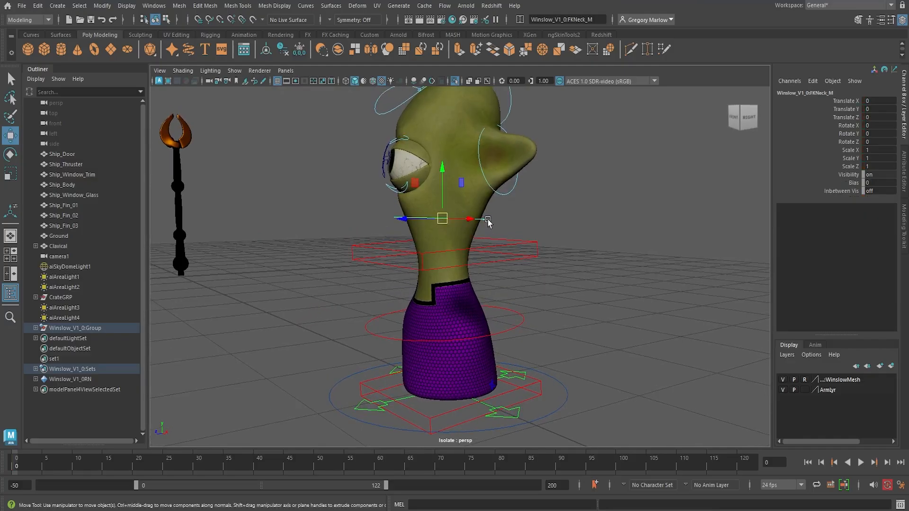
key(e)
drag(407, 221, 448, 227)
key(ctrl+z)
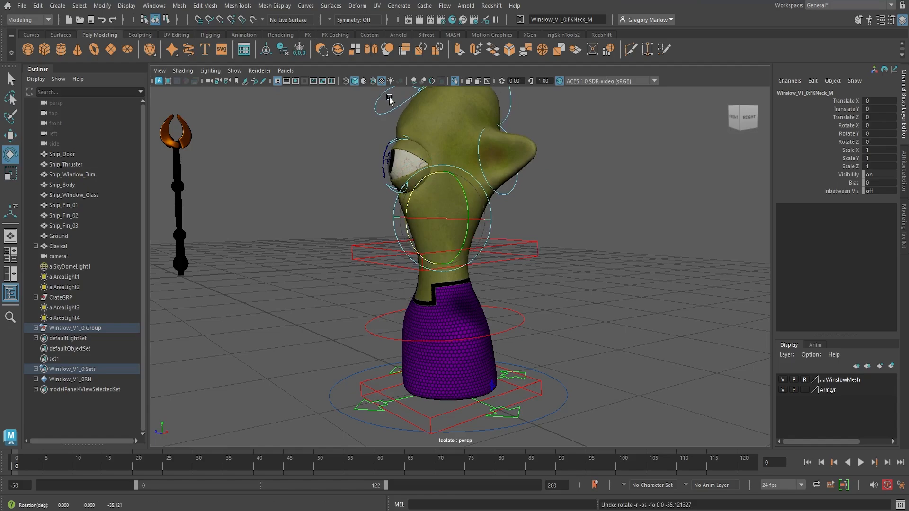
Rotate the head control FKHead_M to about -1.2 in X, 25 in Y and -49.1 in Z, then undo it and clear the selection.
click(389, 99)
drag(426, 191, 419, 154)
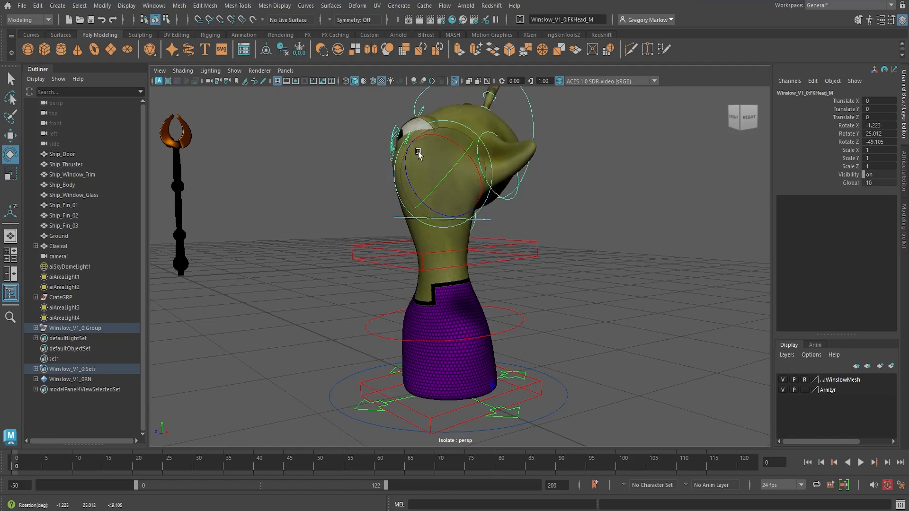
key(ctrl+z)
click(561, 221)
Select the spine switch control FKIKSpine_M beside the character's base and set its FKIKBlend to 0.
alt+drag(404, 244, 426, 257)
alt+right_drag(426, 257, 476, 263)
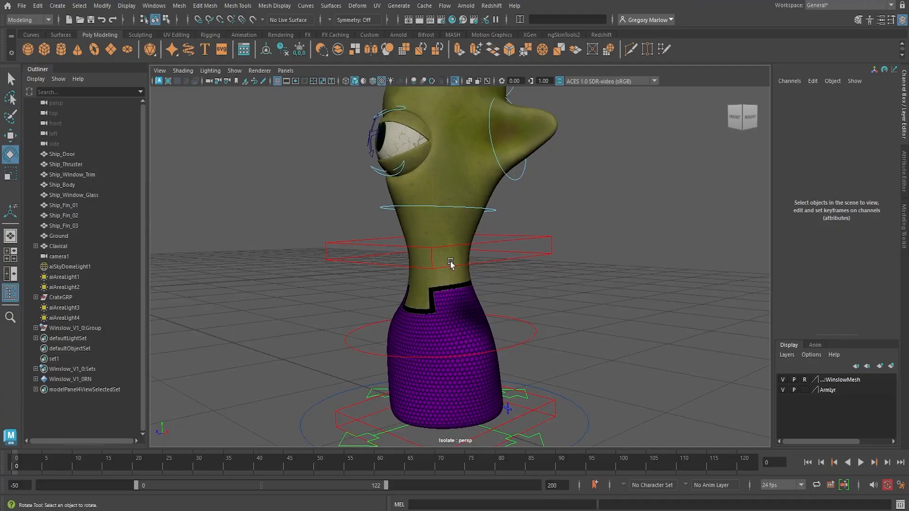
alt+drag(473, 296, 429, 293)
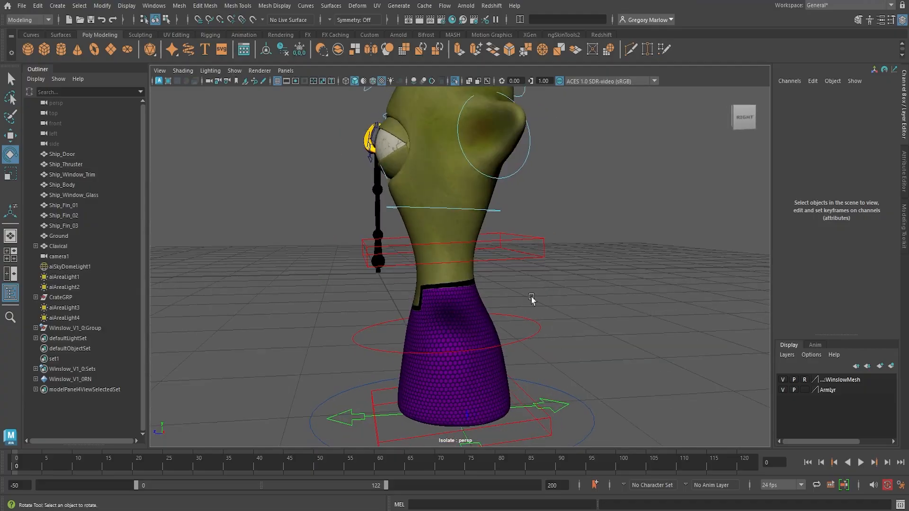
alt+drag(531, 299, 581, 318)
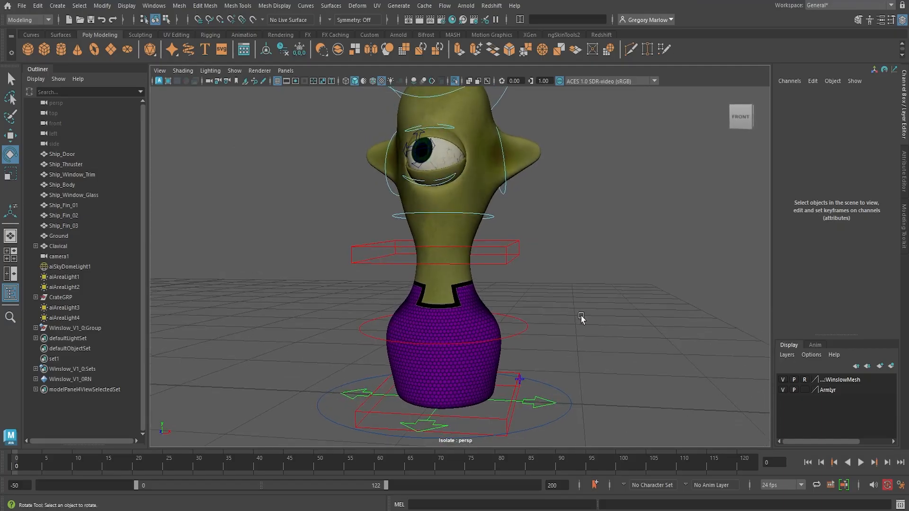
alt+right_drag(535, 323, 545, 360)
alt+drag(545, 360, 555, 356)
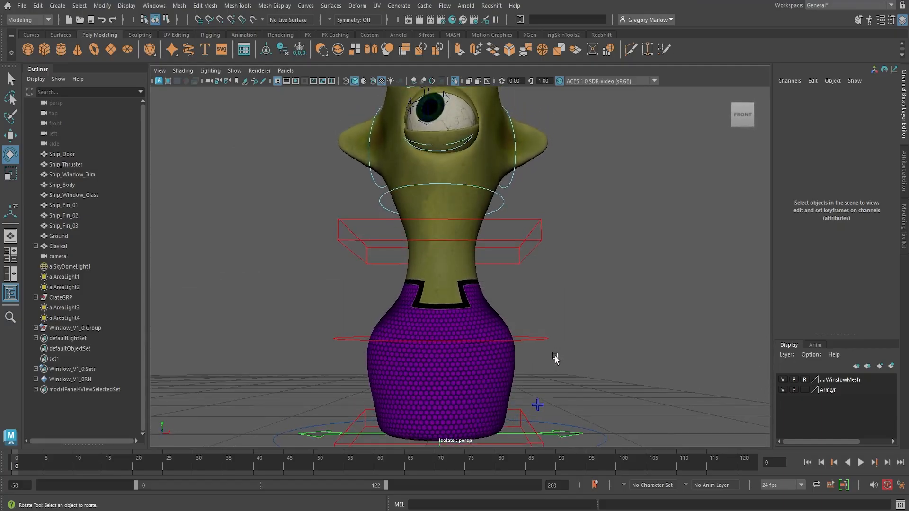
click(538, 406)
alt+drag(602, 299, 608, 287)
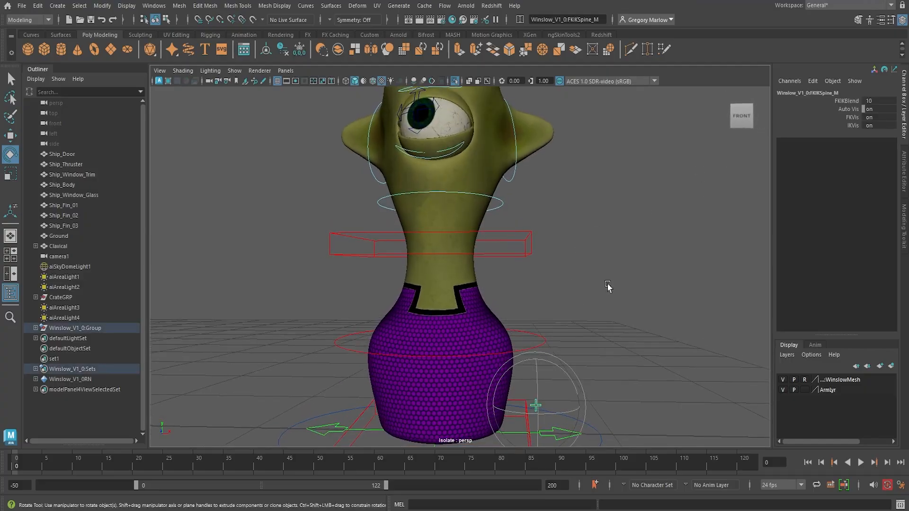
click(842, 101)
middle_drag(733, 251, 549, 235)
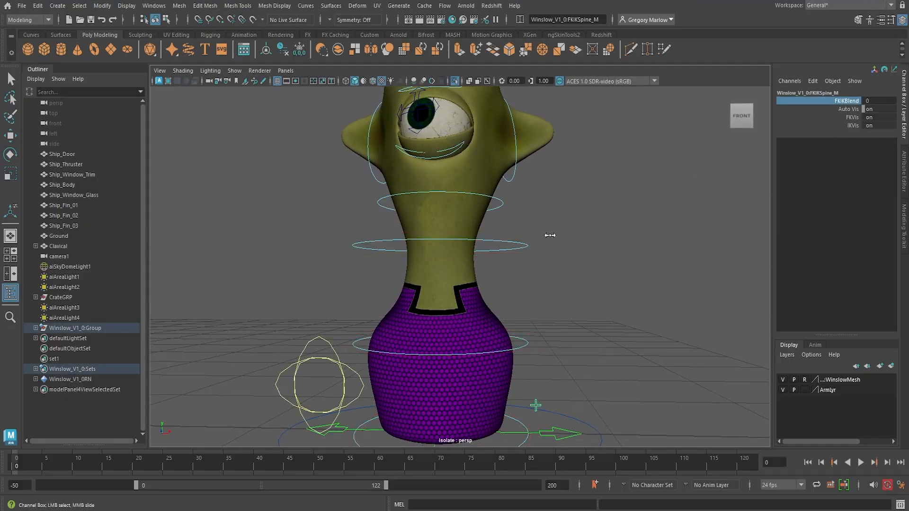
Rotate FKSpine1_M to about 51.6 in Z and the chest control FKChest_M to about 26.6, -27.7 and 19.7 in X, Y and Z.
alt+drag(350, 216, 507, 283)
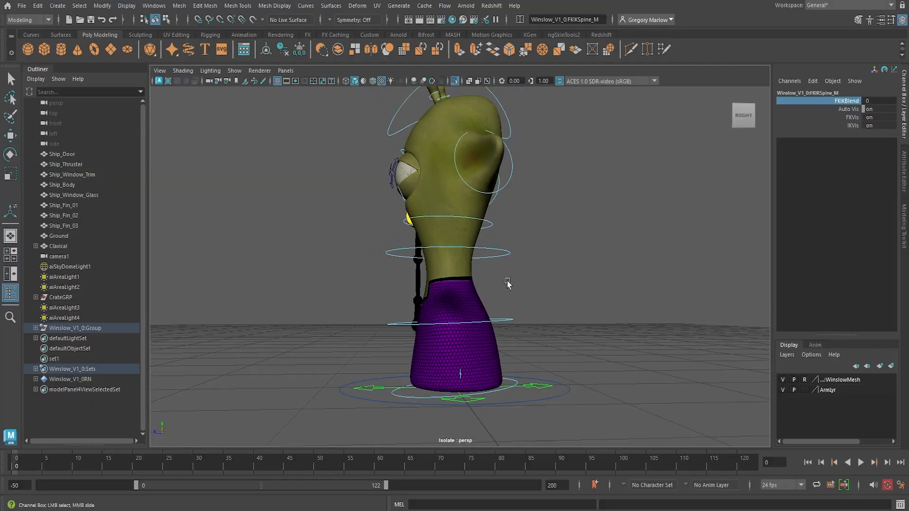
click(506, 322)
key(e)
drag(501, 321, 393, 325)
click(385, 304)
drag(438, 275, 625, 166)
Rotate the head control FKHead_M to about 68.7 in X, 29.5 in Y and 22.4 in Z.
click(625, 167)
drag(582, 214, 598, 260)
drag(547, 237, 697, 227)
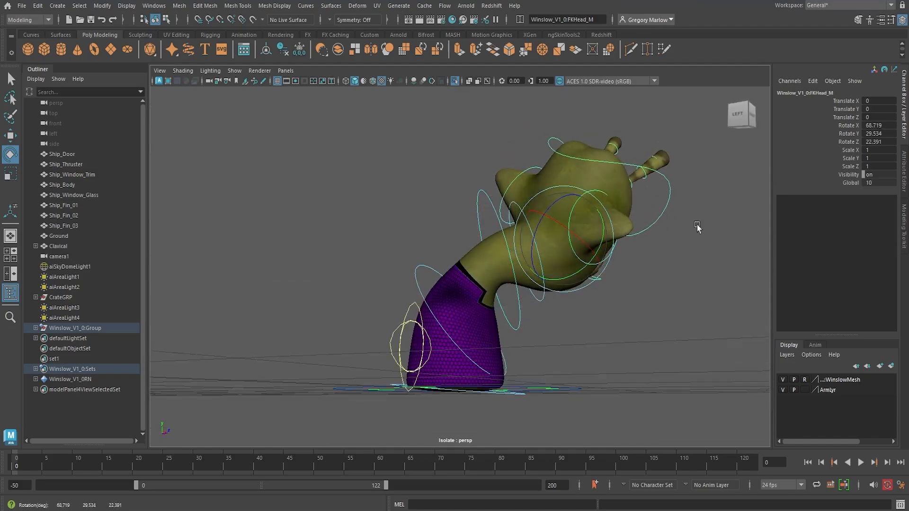
Stretch the neck by moving the chest control FKChest_M to about 0.91 in X, 0.22 in Y and 0.08 in Z.
alt+drag(416, 265, 637, 293)
click(492, 204)
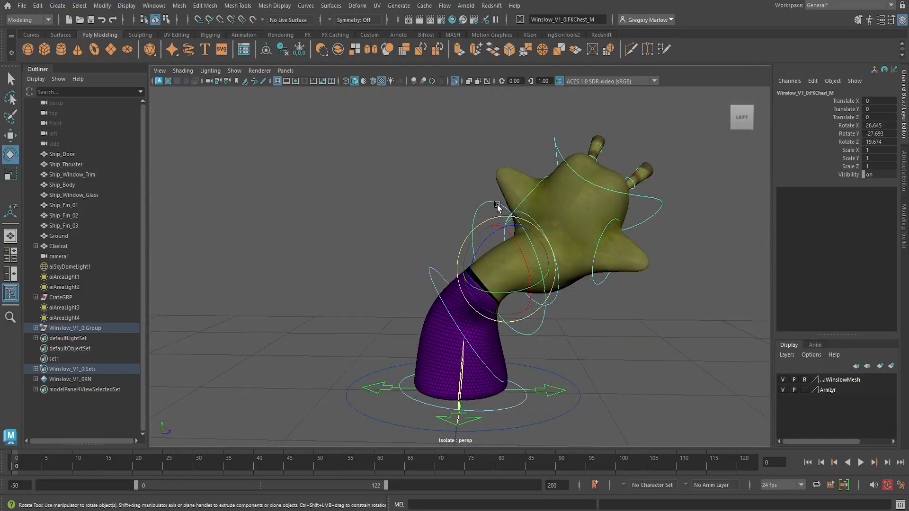
key(w)
drag(506, 269, 621, 212)
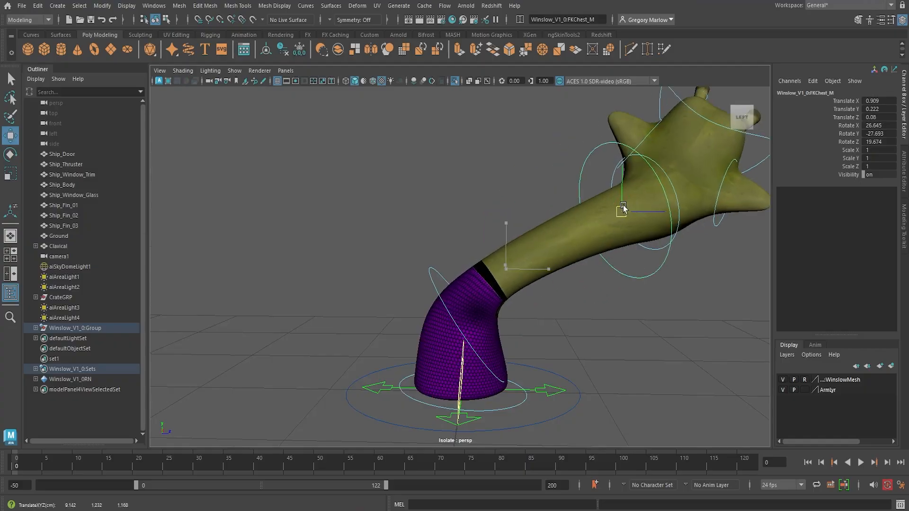
Move the lower spine control FKSpine1_M away from the base to about -0.15 in X, 0.88 in Y and 0.03 in Z.
click(448, 308)
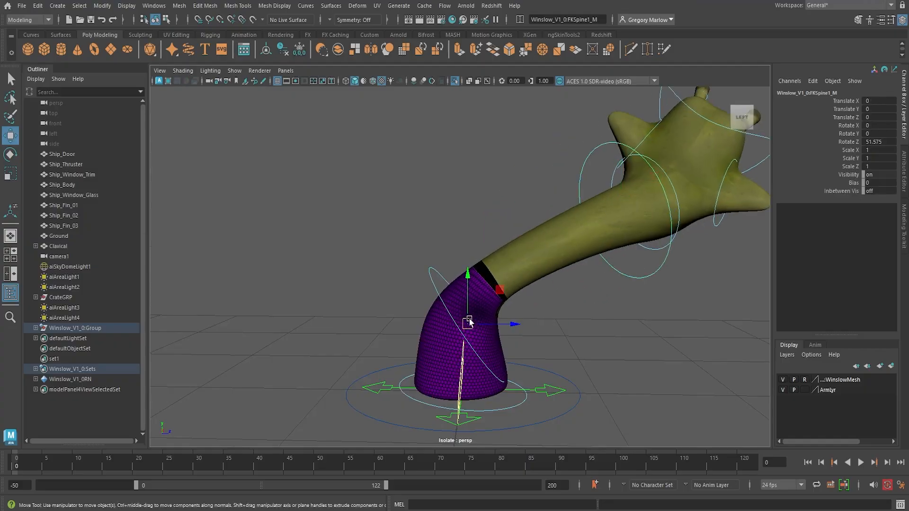
drag(469, 318, 586, 349)
alt+right_drag(661, 329, 609, 308)
alt+middle_drag(608, 308, 527, 308)
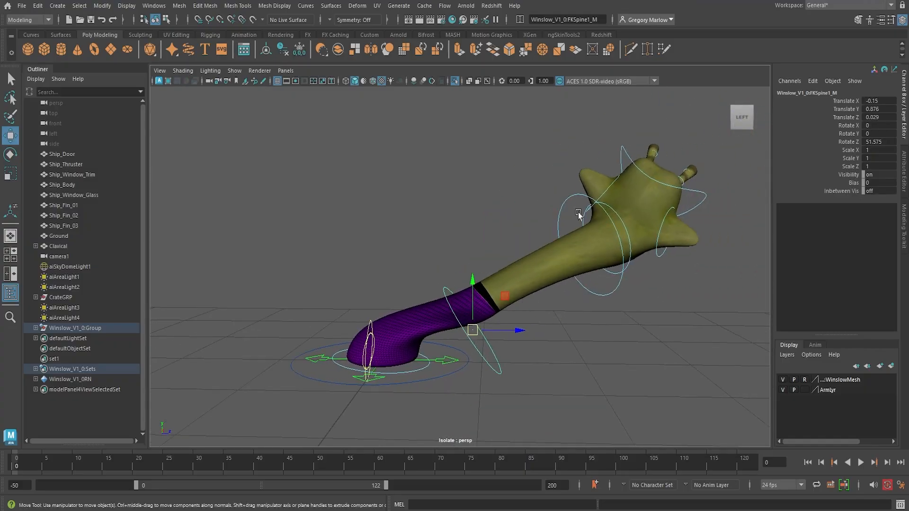
Move FKChest_M back to about 0.25, -0.37, 0.04 and rotate it to about 19.1, 8.2, -42 in X, Y and Z.
click(580, 196)
drag(589, 244, 487, 243)
key(e)
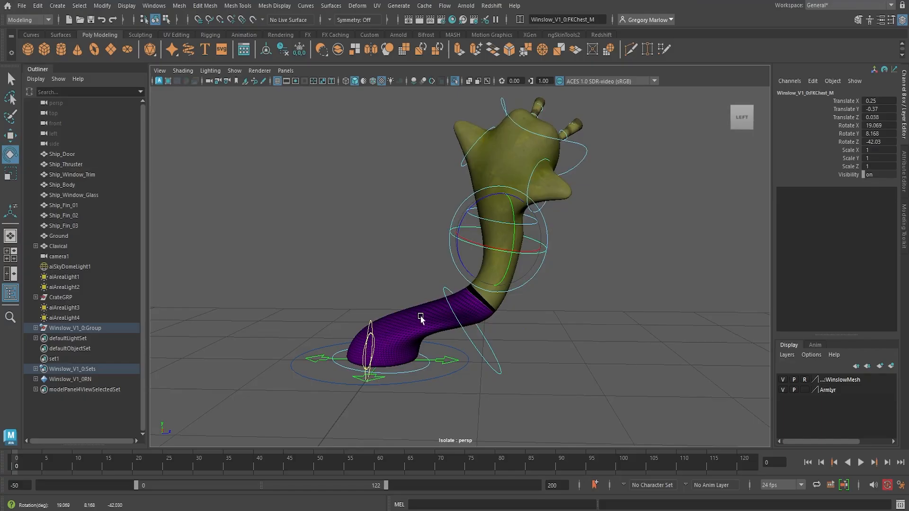
Try rotating the hip control HipSwinger_M beside the base, then undo its rotations and its selection.
alt+drag(421, 318, 344, 323)
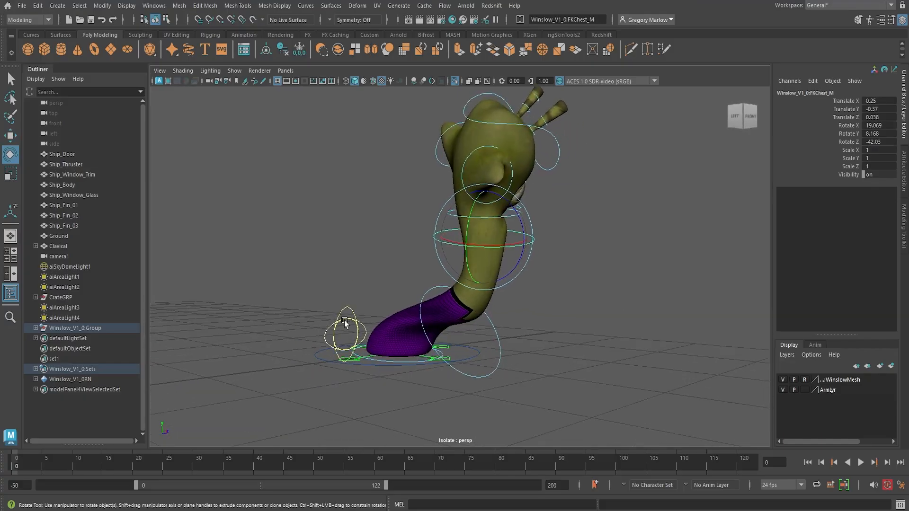
click(345, 323)
drag(336, 291, 377, 379)
key(ctrl+z)
key(ctrl+z)
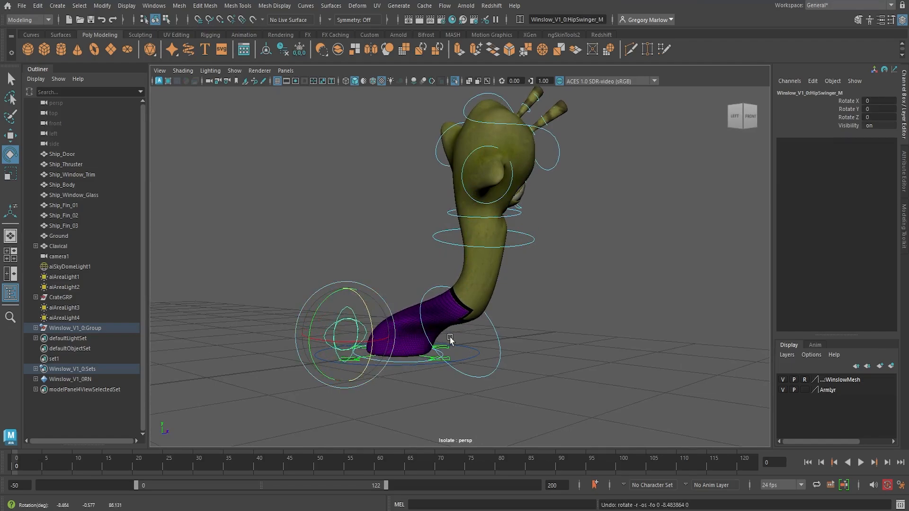
key(ctrl+z)
key(ctrl+z)
key(ctrl+z)
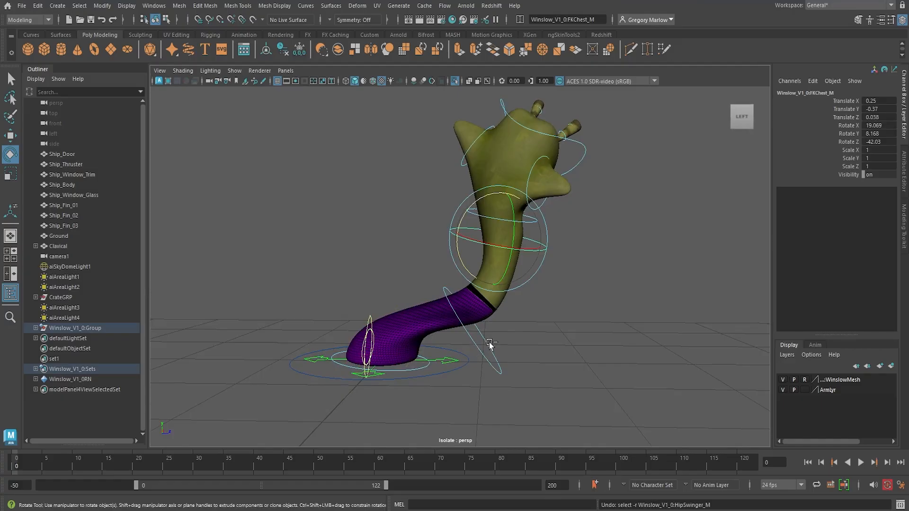
Switch the spine to IK by setting FKIKBlend to 10 on the FKIKSpine_M control beside the base.
alt+drag(489, 342, 368, 331)
alt+right_drag(367, 331, 503, 325)
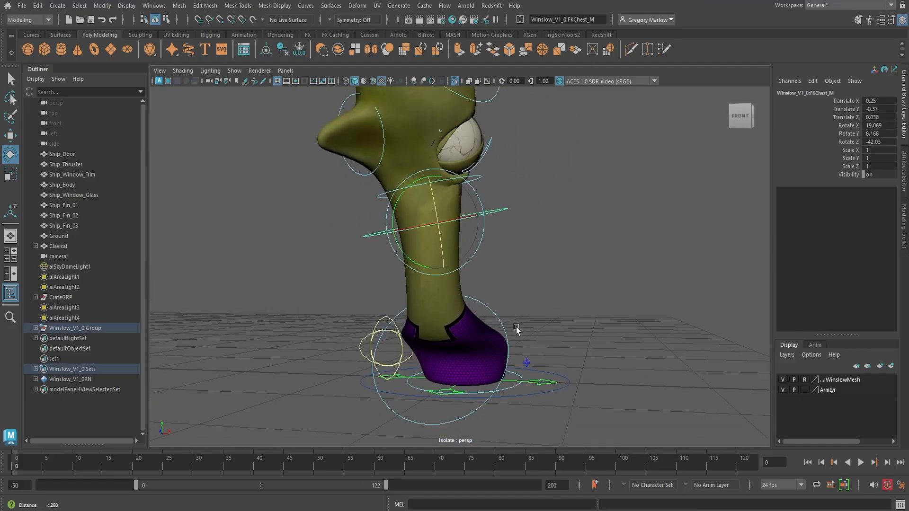
click(527, 364)
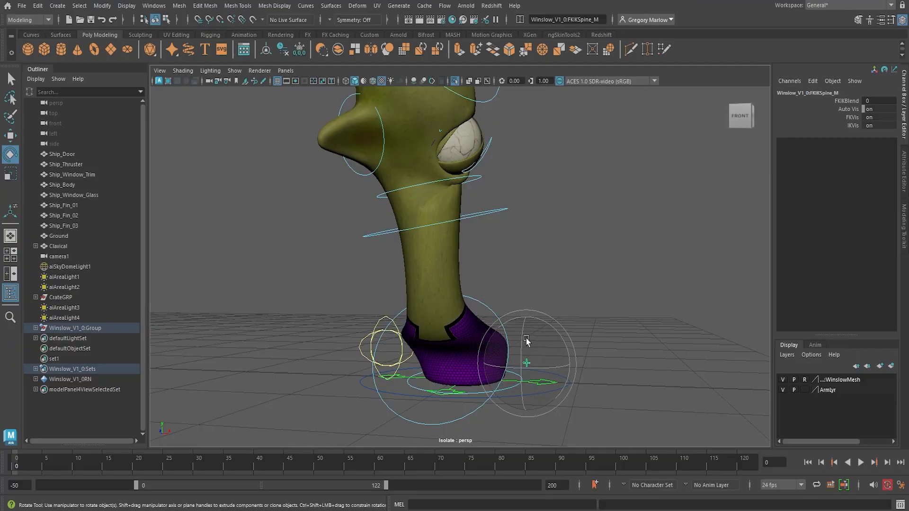
click(851, 101)
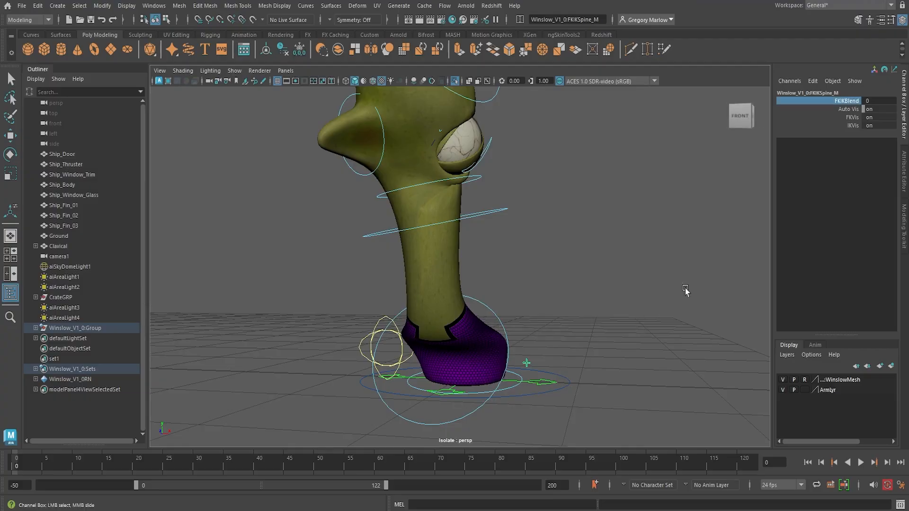
middle_drag(555, 319, 704, 314)
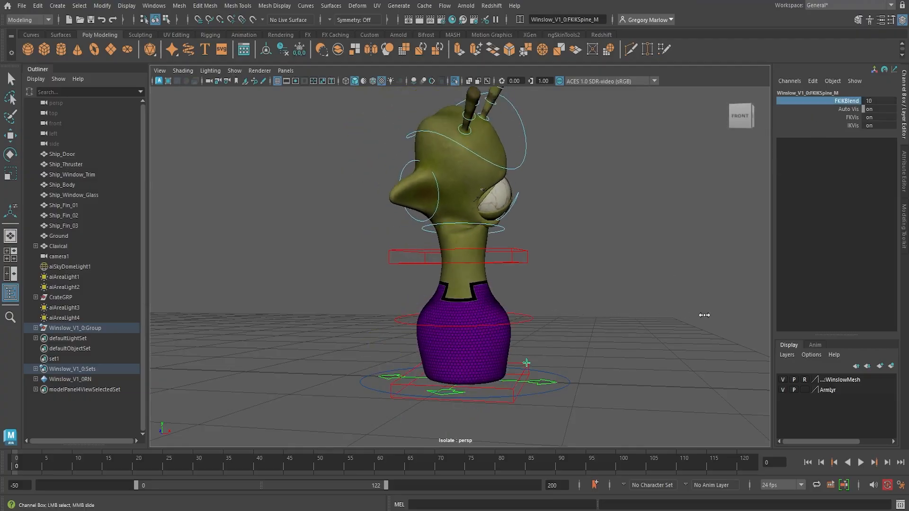
Try moving the upper IK spine control IKSpine3_M around the neck, then undo the move.
click(473, 262)
key(e)
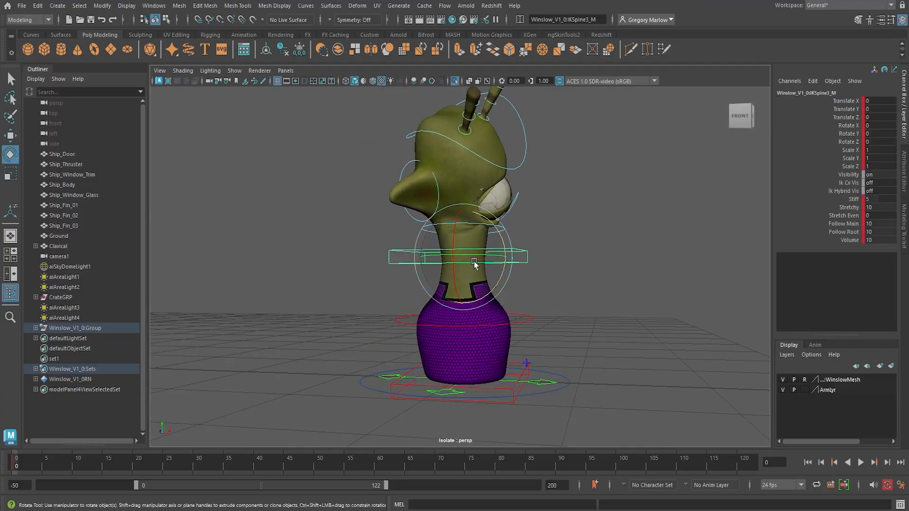
key(w)
mouse_move(462, 257)
mouse_down()
mouse_move(473, 275)
mouse_move(445, 242)
mouse_move(483, 259)
mouse_move(519, 241)
mouse_move(483, 268)
mouse_move(475, 260)
mouse_up()
key(ctrl+z)
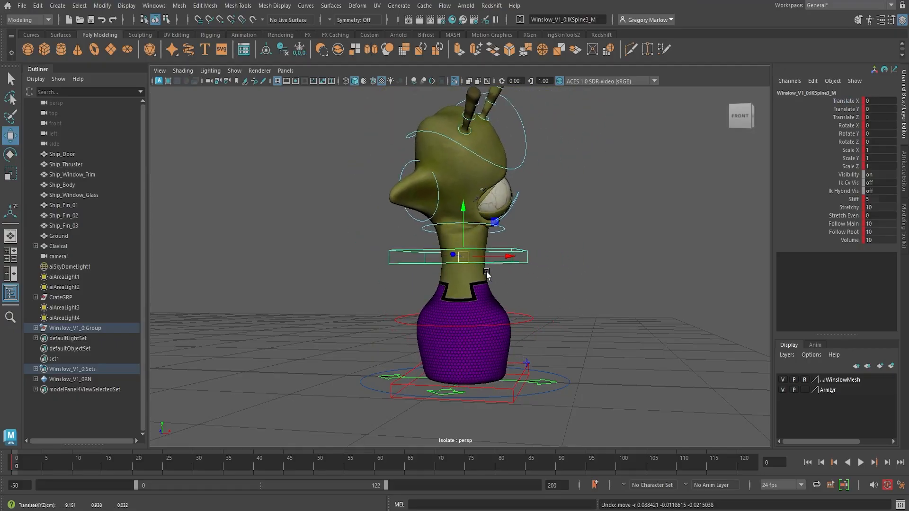
Rotate the head control FKHead_M to about -5.7 in X, -2.1 in Y and -15.3 in Z.
click(490, 166)
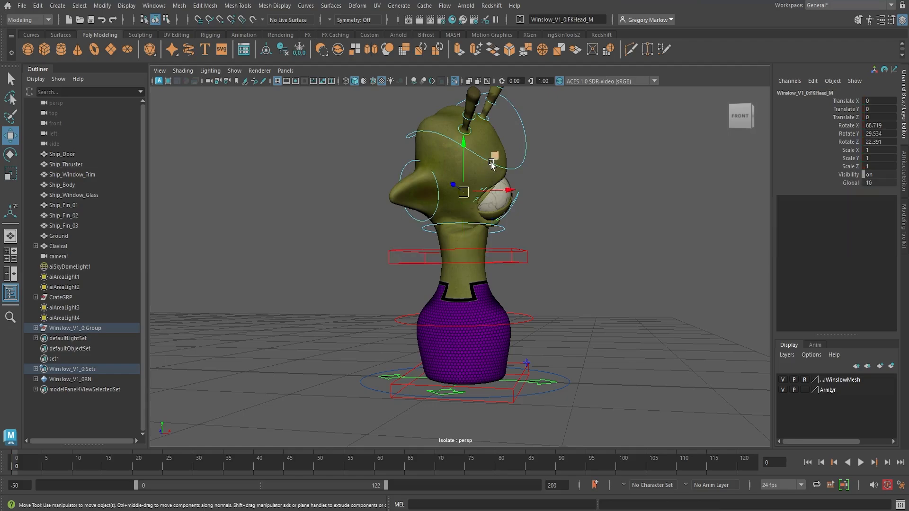
drag(476, 205, 483, 210)
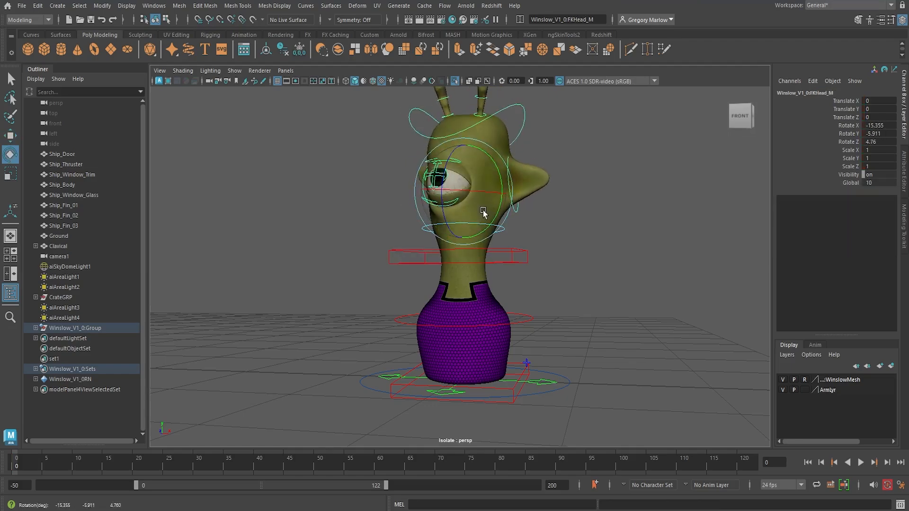
alt+drag(384, 246, 473, 263)
alt+drag(617, 261, 461, 283)
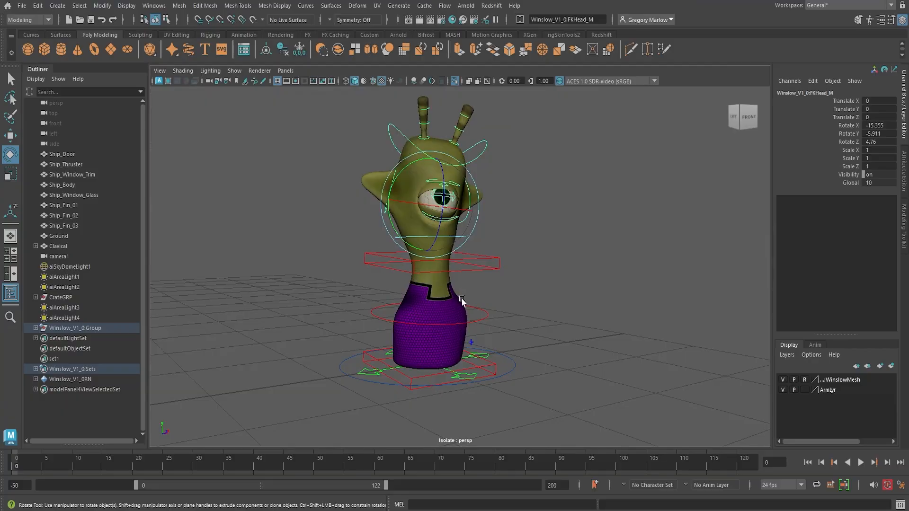
click(494, 368)
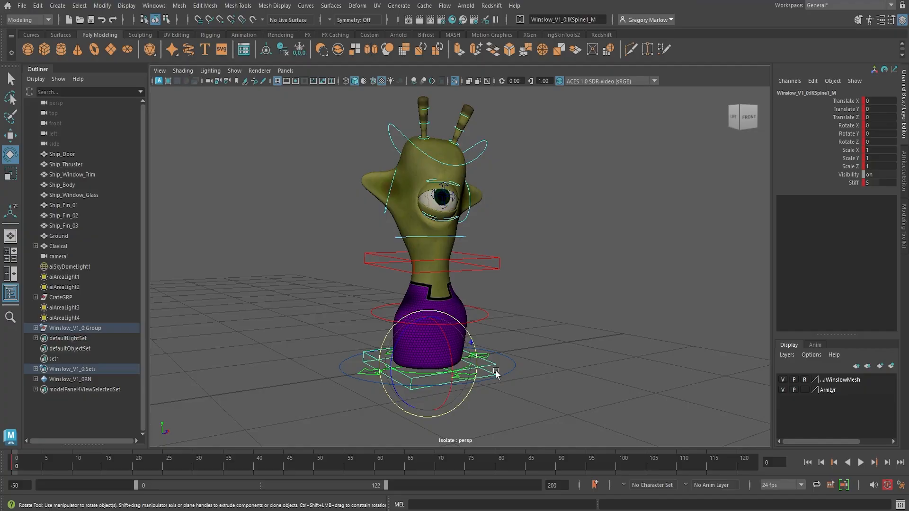
click(507, 376)
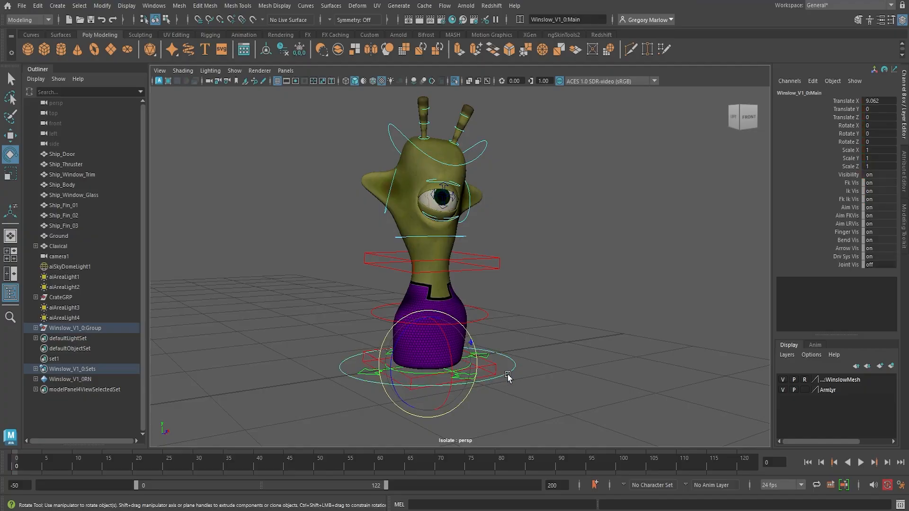
click(476, 161)
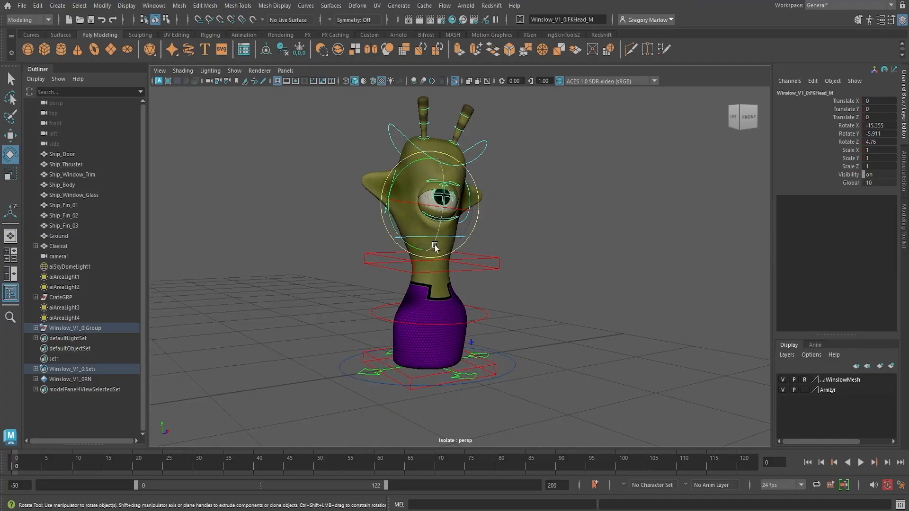
mouse_move(425, 249)
mouse_down()
mouse_move(417, 245)
mouse_move(432, 237)
mouse_move(433, 248)
mouse_up()
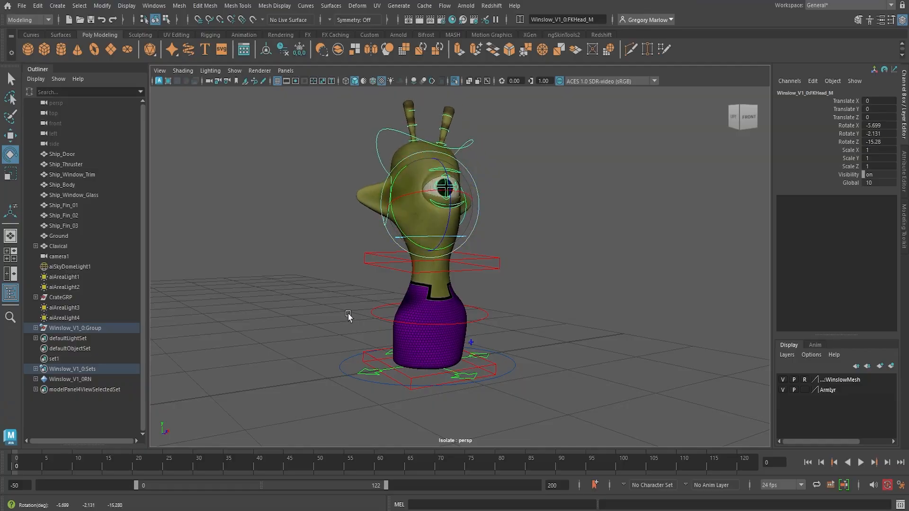
Select all of the alien's rig controls in the scene, add the distant eye target AimEye1_M, then clear the selection.
click(275, 228)
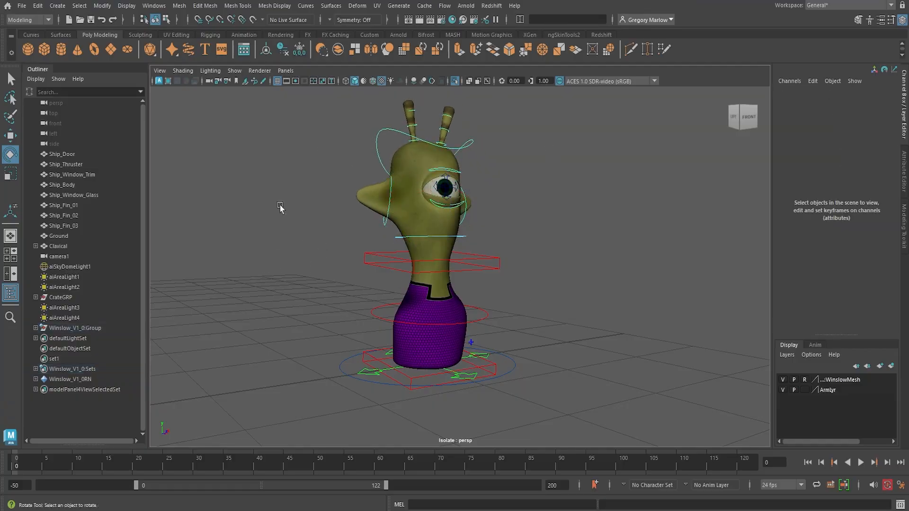
drag(280, 94, 568, 418)
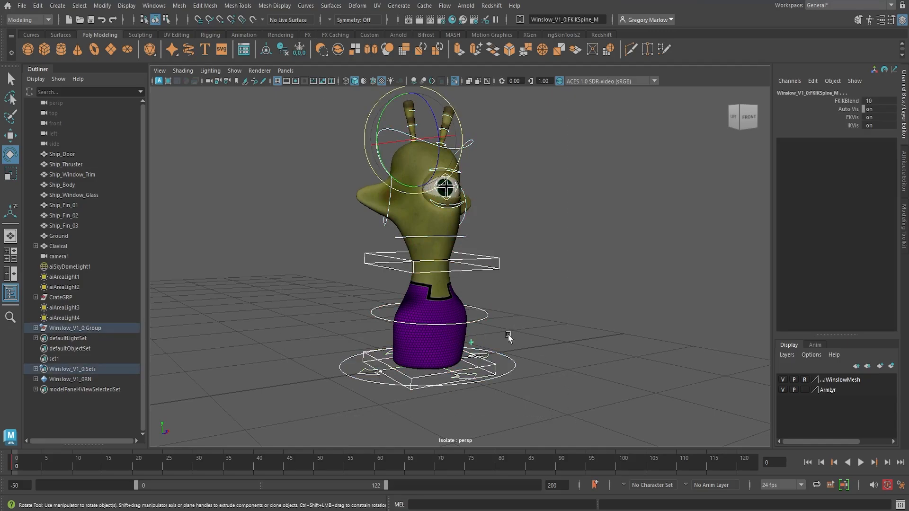
alt+drag(509, 338, 455, 346)
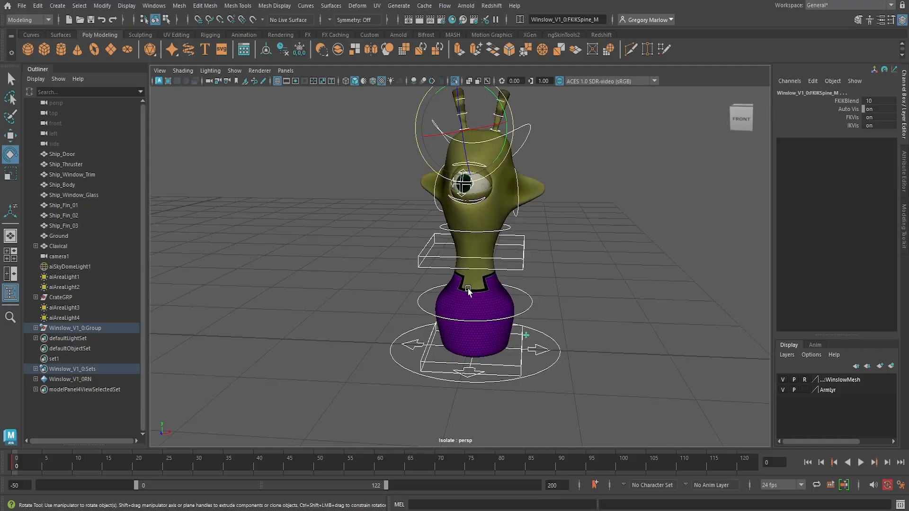
scroll(467, 290, down, 3)
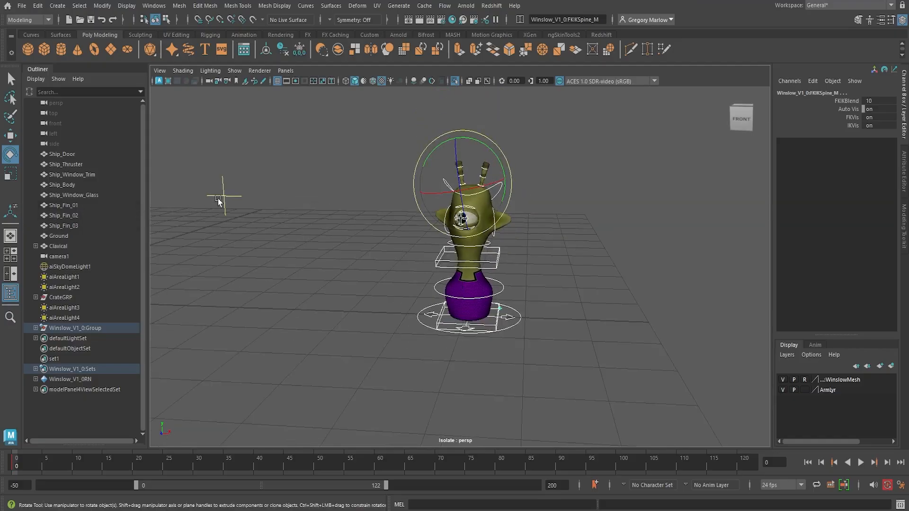
drag(197, 166, 277, 228)
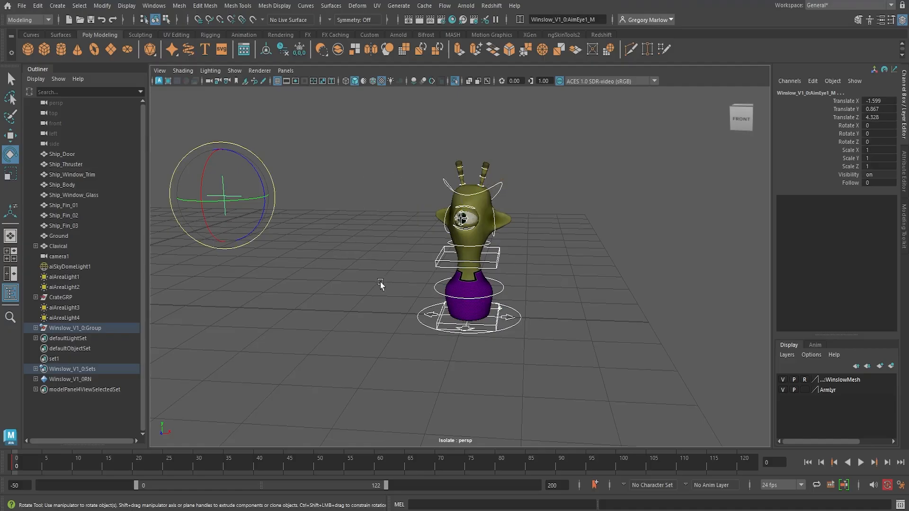
click(360, 297)
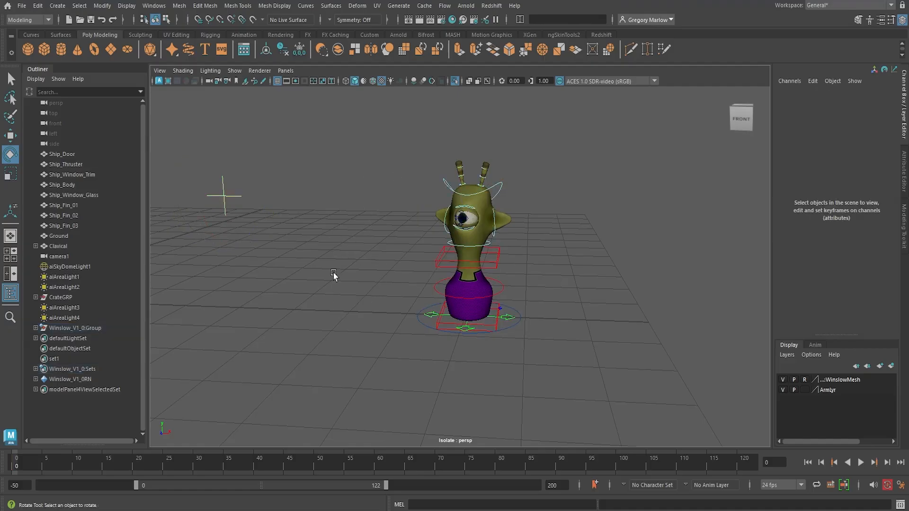
scroll(331, 303, down, 2)
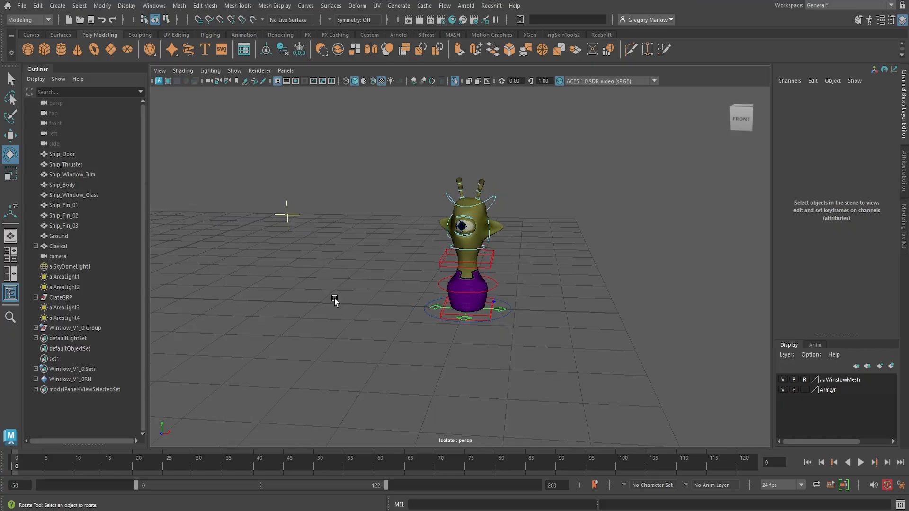
scroll(334, 300, up, 2)
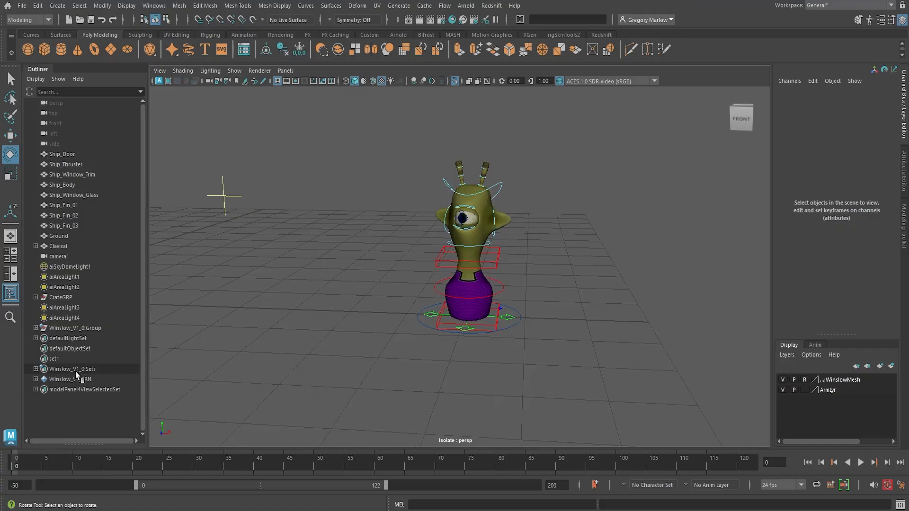
Expand ControlSet inside Winslow_V1_0:Sets and select all of its members from Main through HipSwinger_M.
click(36, 369)
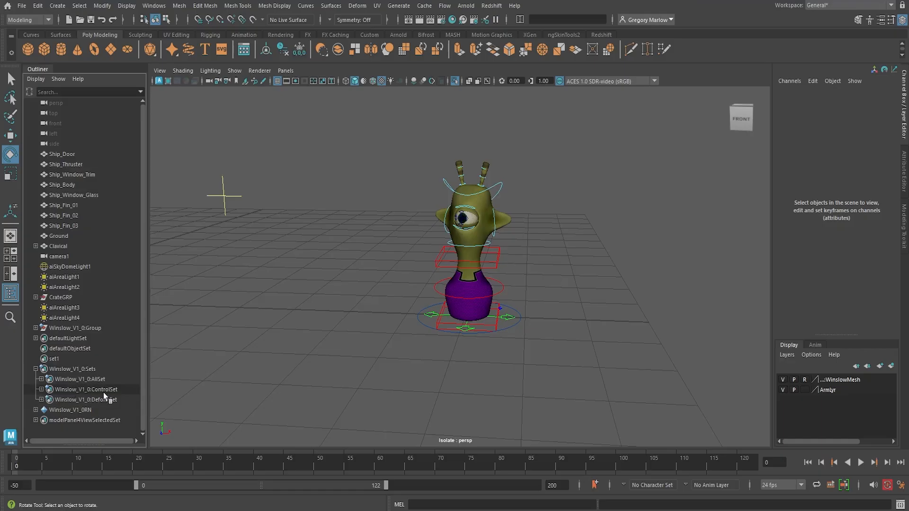
click(41, 389)
drag(144, 192, 163, 251)
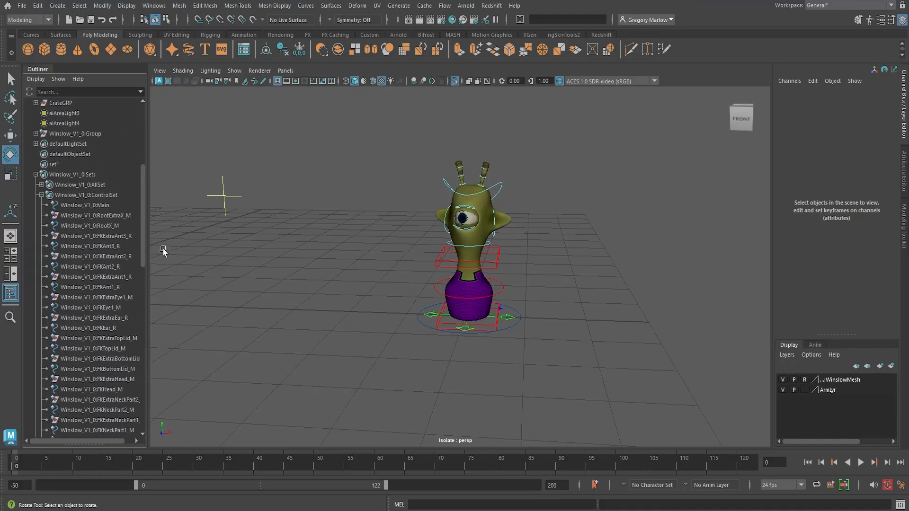
click(85, 205)
scroll(115, 294, down, 10)
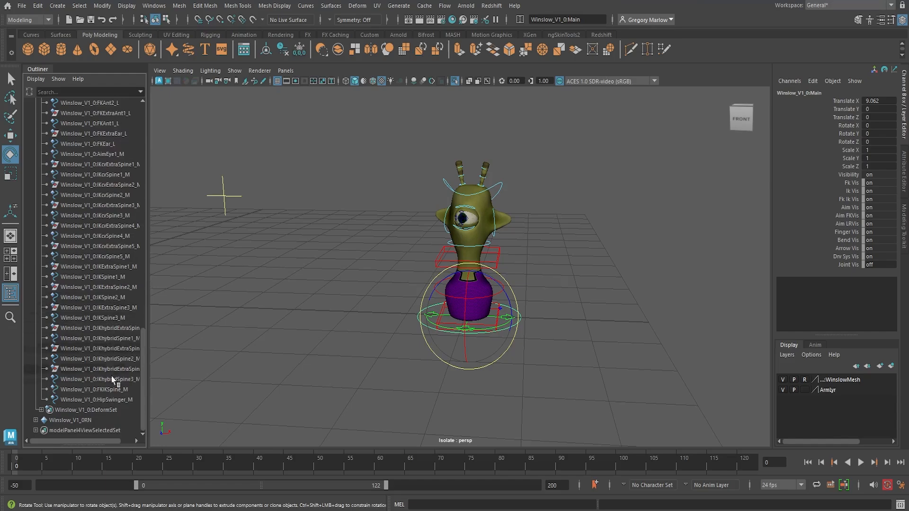
shift+click(124, 400)
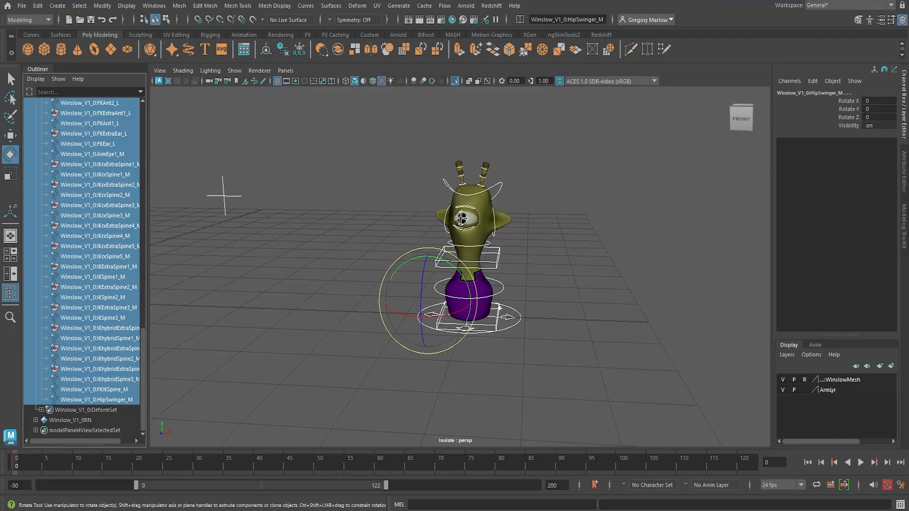
Clear the selection of rig controls and collapse the Winslow_V1_0:Sets group.
click(312, 286)
alt+middle_drag(228, 247, 257, 312)
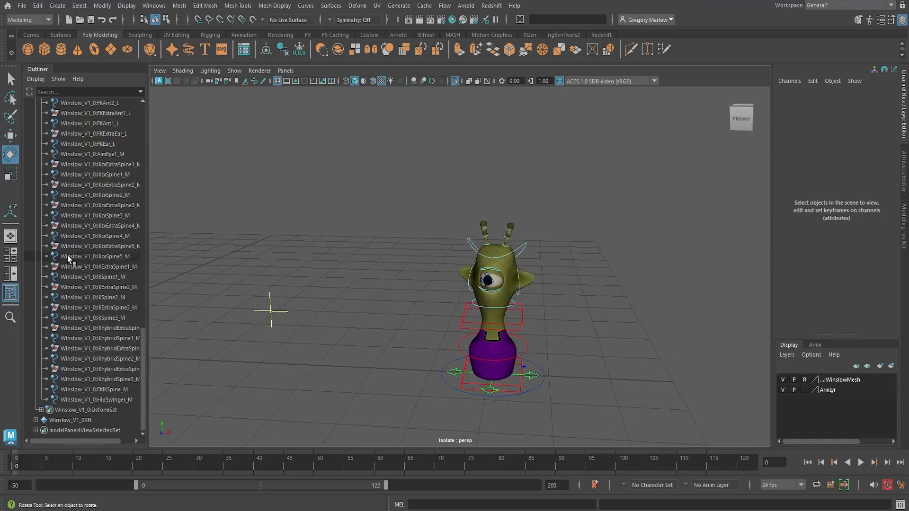
scroll(87, 262, up, 15)
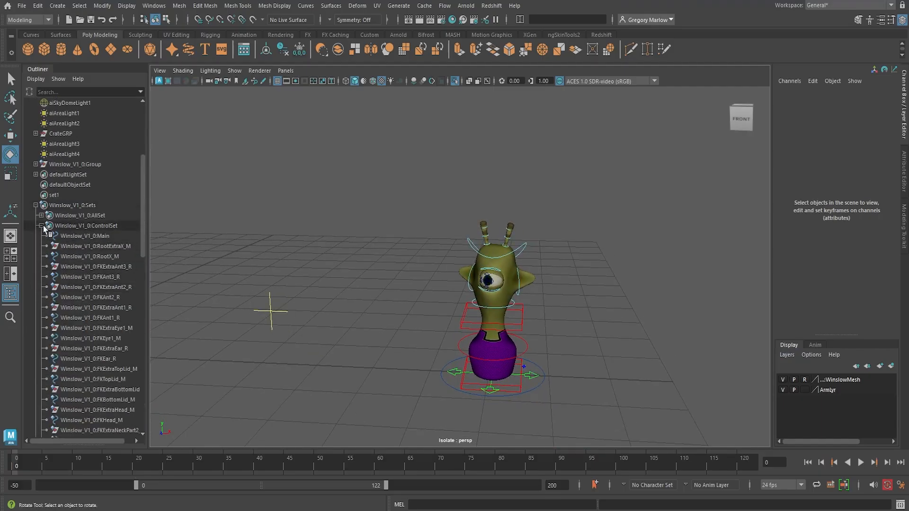
click(35, 205)
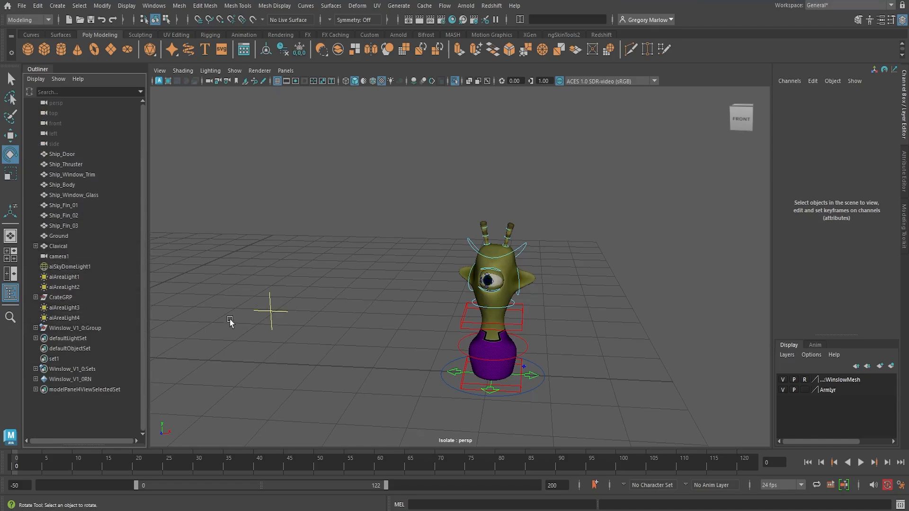
Show the Custom shelf, expand the whole Clavical hierarchy and select every arm part from Clavical through Grabby1.
alt+middle_drag(265, 321, 610, 323)
alt+drag(324, 329, 362, 332)
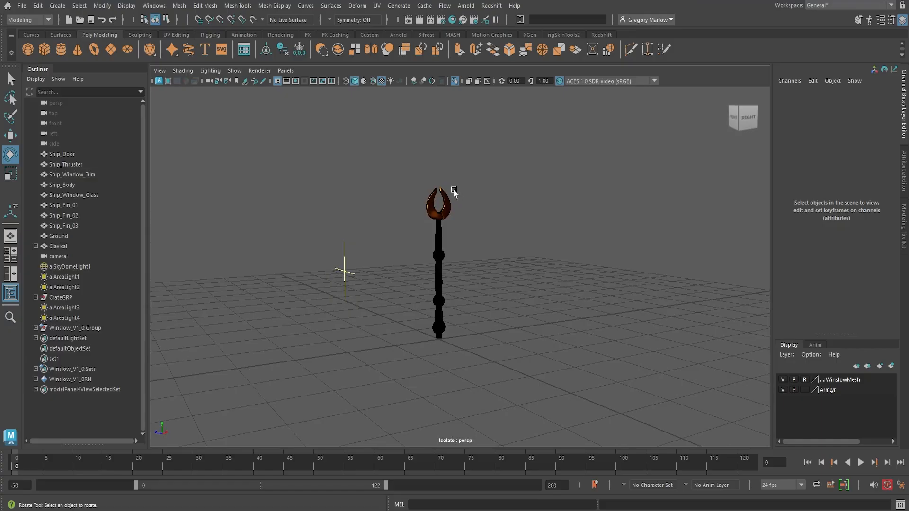
click(372, 35)
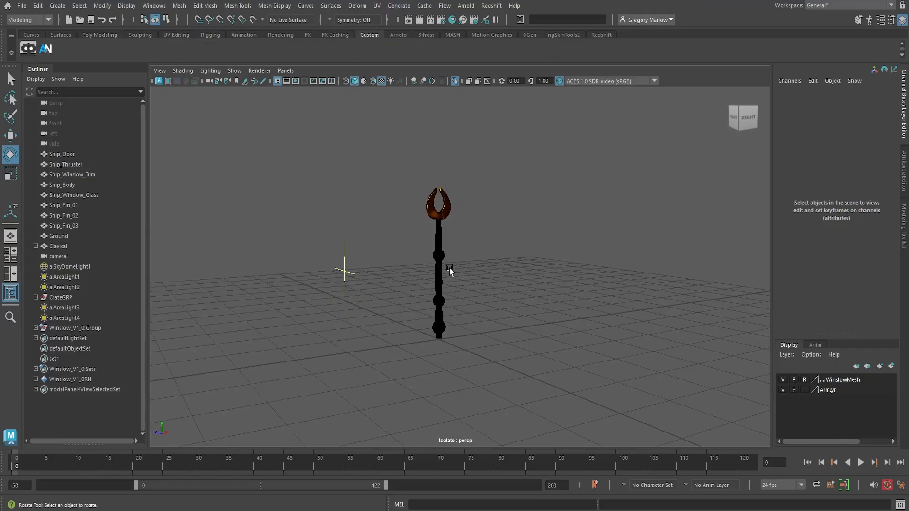
click(36, 246)
click(35, 246)
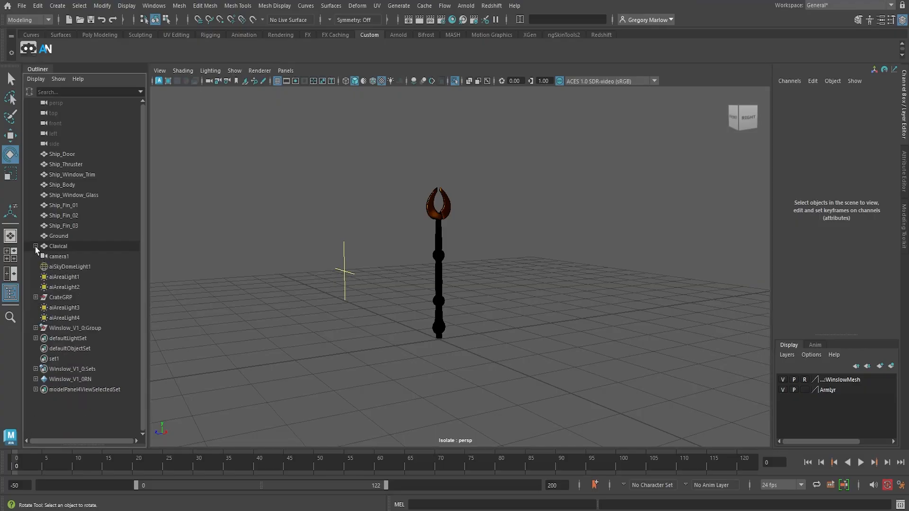
shift+click(35, 247)
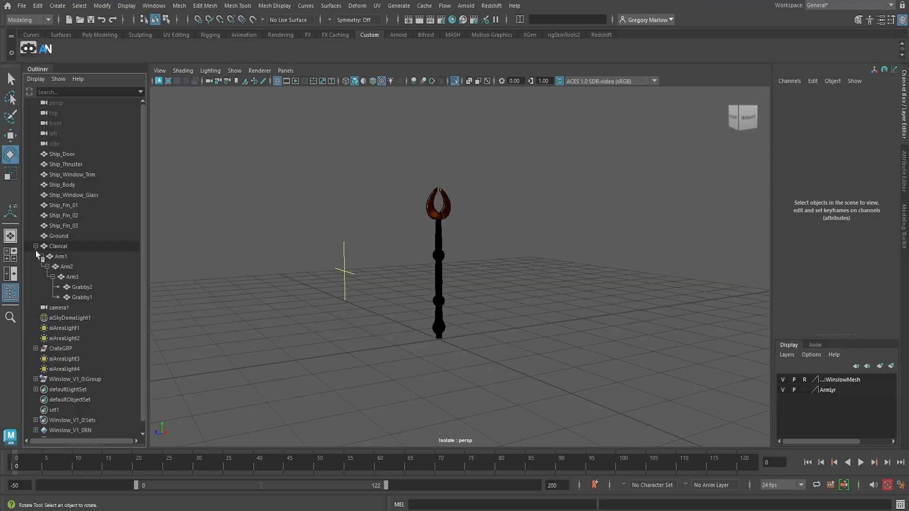
click(64, 246)
shift+click(85, 296)
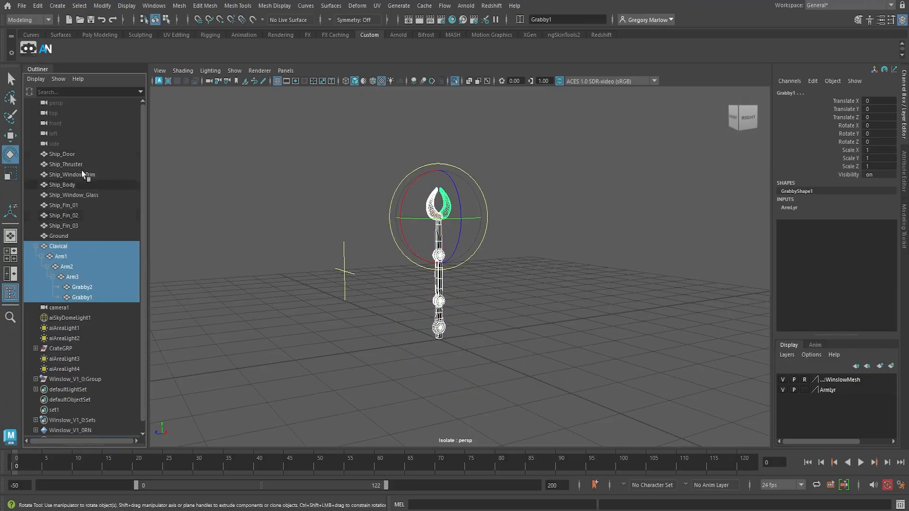
Create a quick select set named ArmSelect from the selected arm parts and add it to the shelf.
click(39, 6)
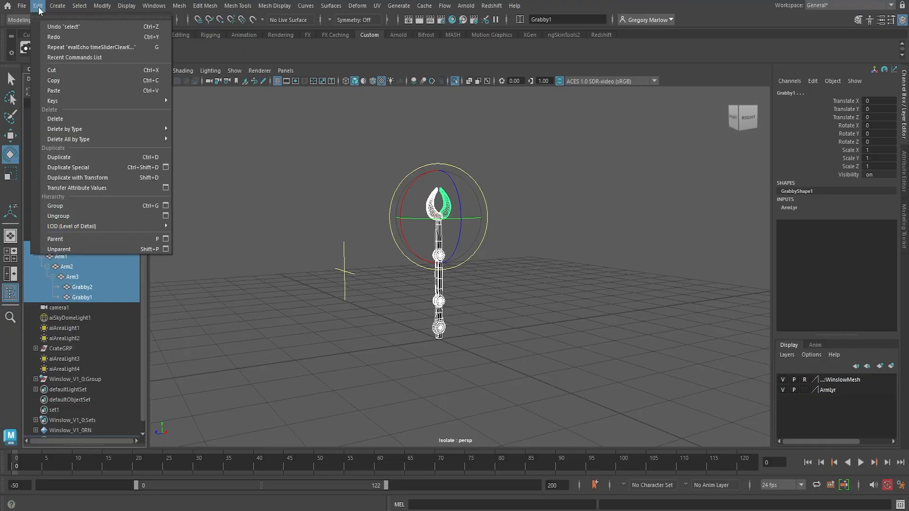
mouse_move(58, 8)
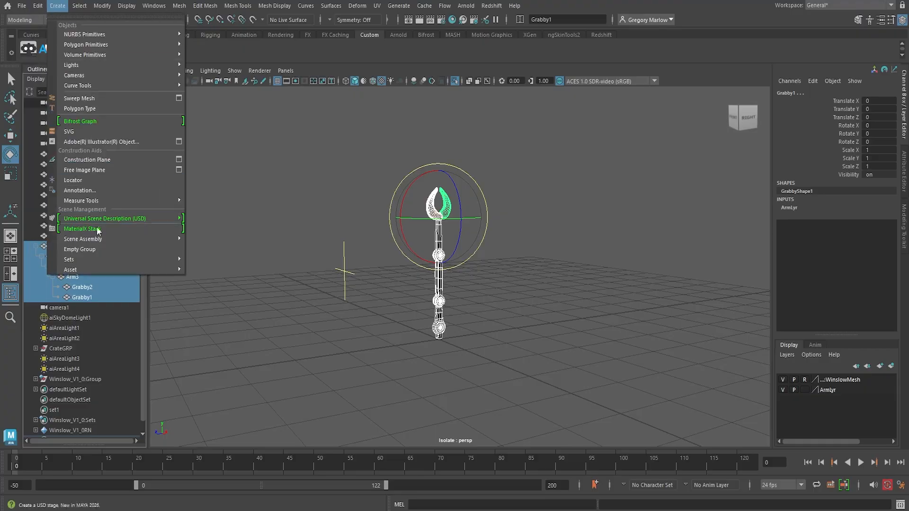
mouse_move(98, 259)
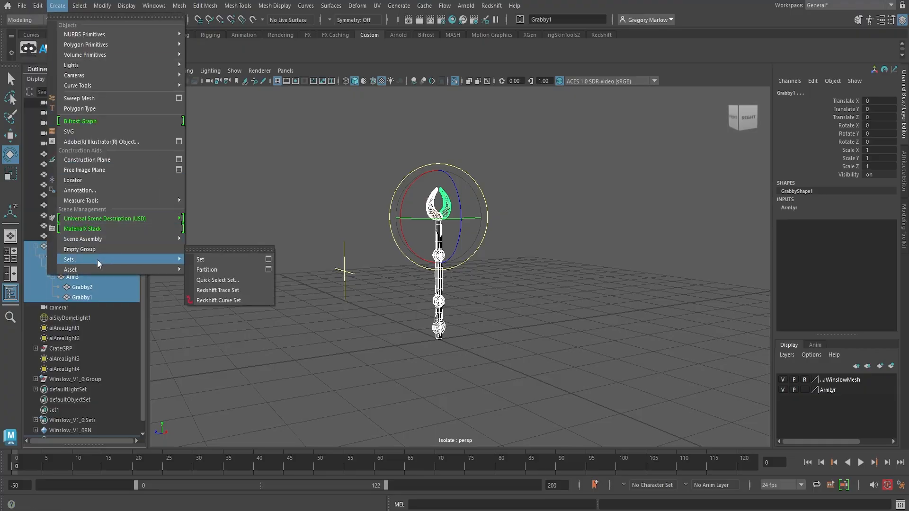
click(226, 282)
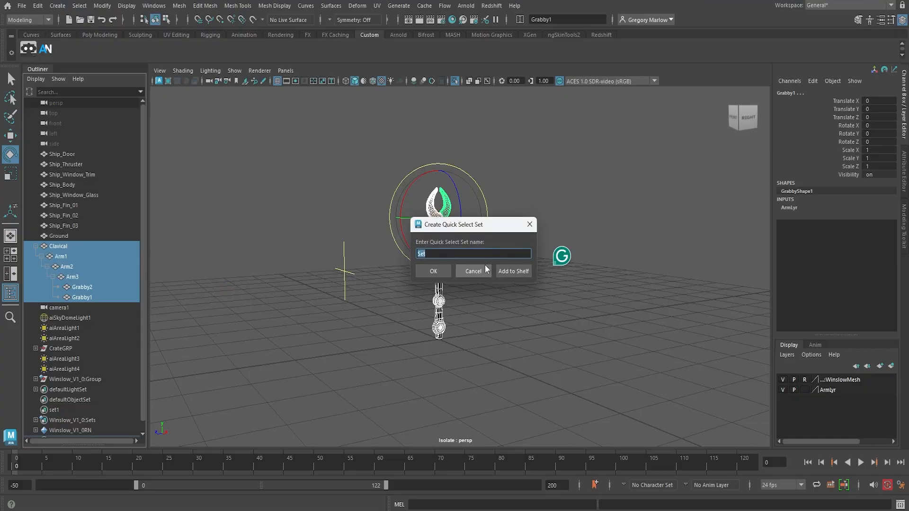
text(ArmSelect)
click(513, 271)
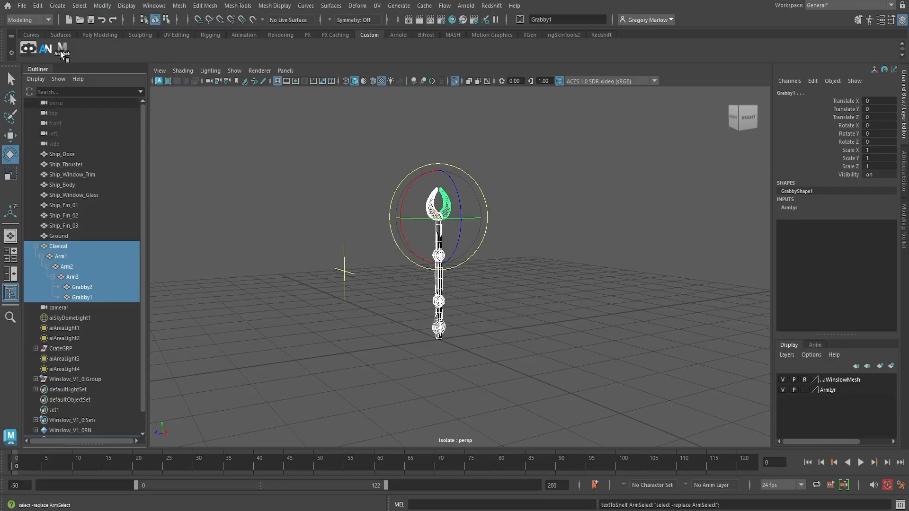
Clear the selection and reselect the whole arm with the ArmSelect shelf item.
click(261, 264)
click(260, 264)
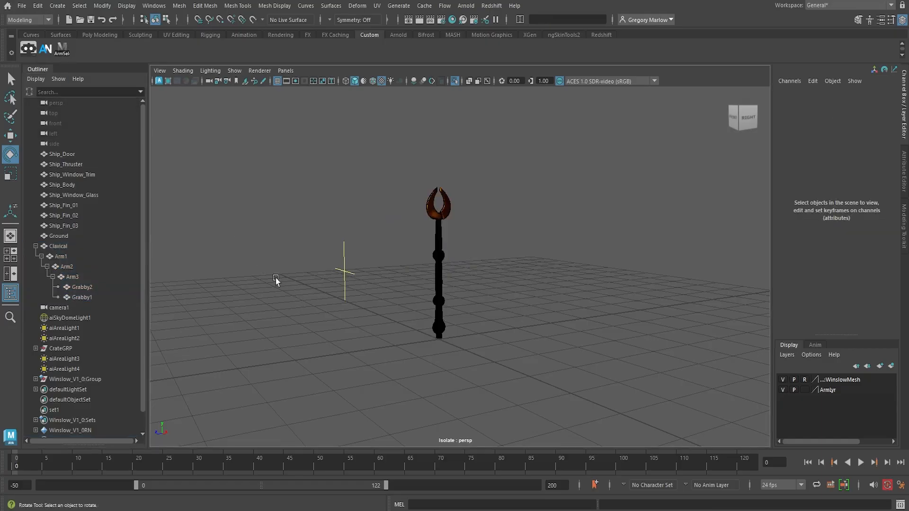
click(64, 52)
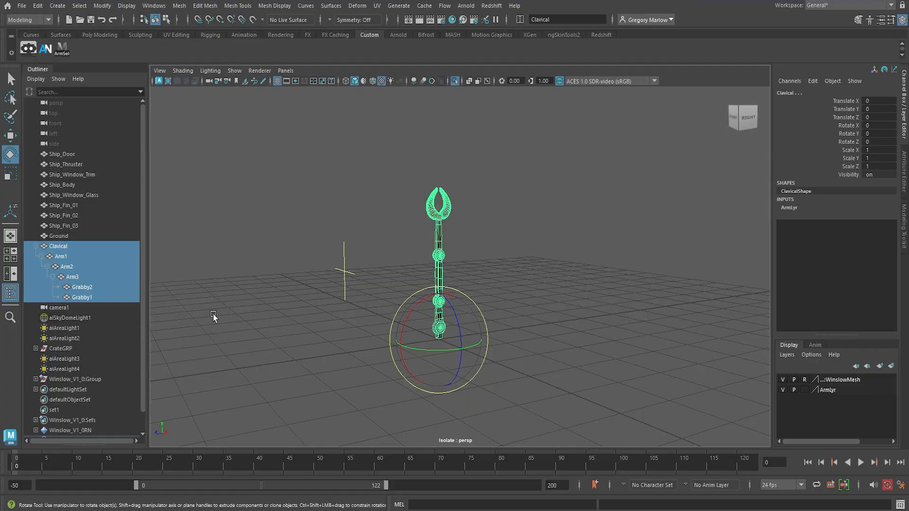
Expand the ArmSelect set in the Outliner and select its set members.
alt+right_drag(231, 317, 160, 368)
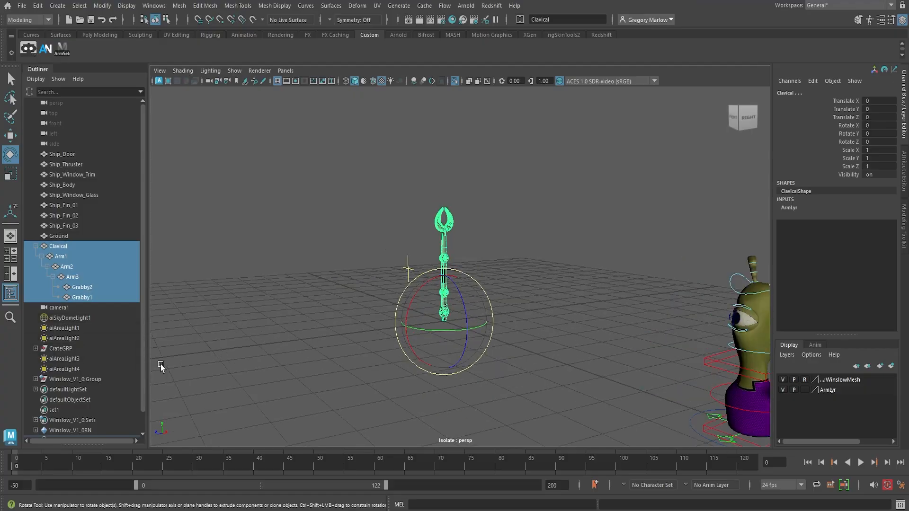
scroll(88, 383, down, 2)
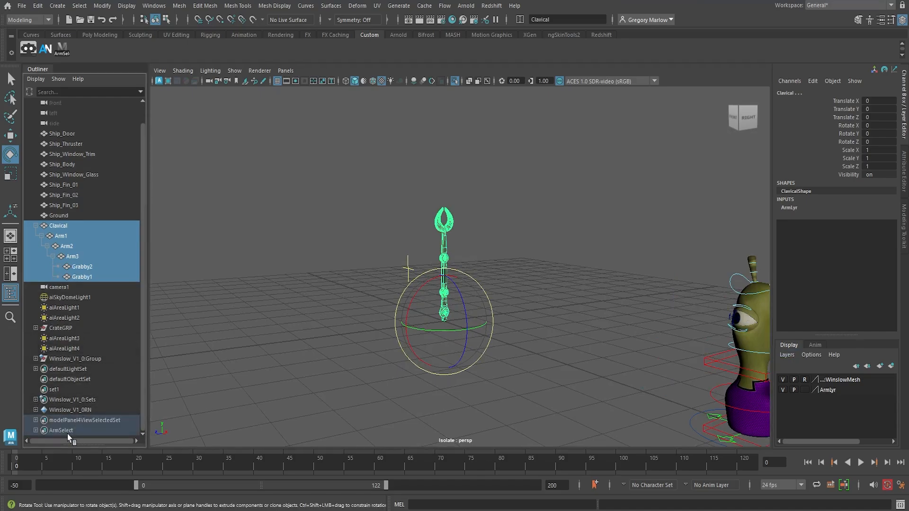
click(67, 432)
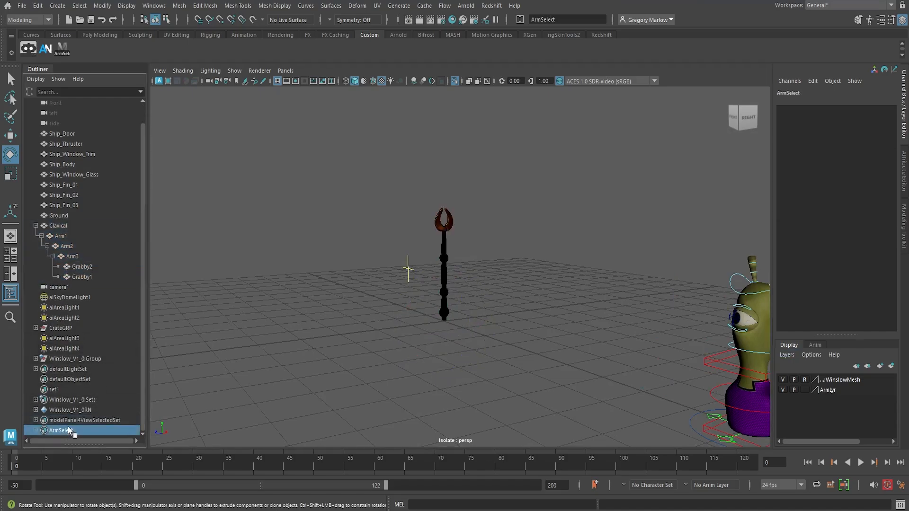
click(36, 431)
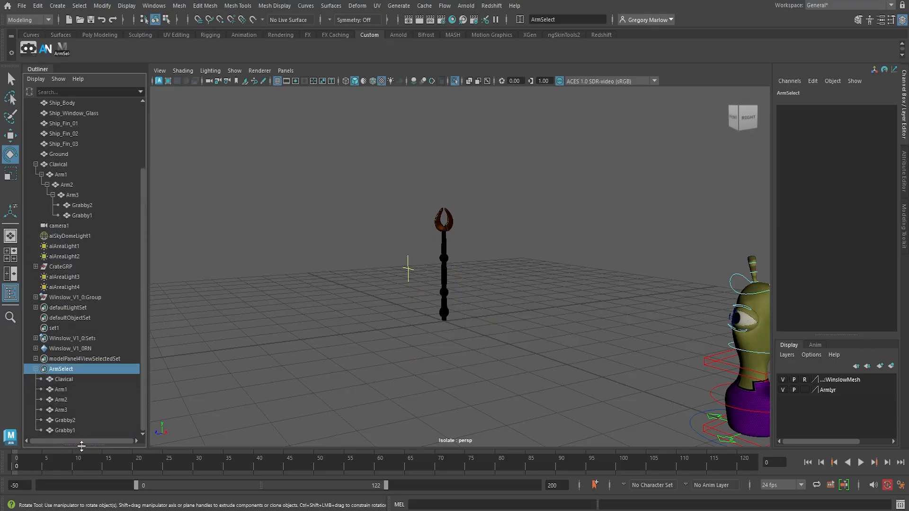
right_click(76, 369)
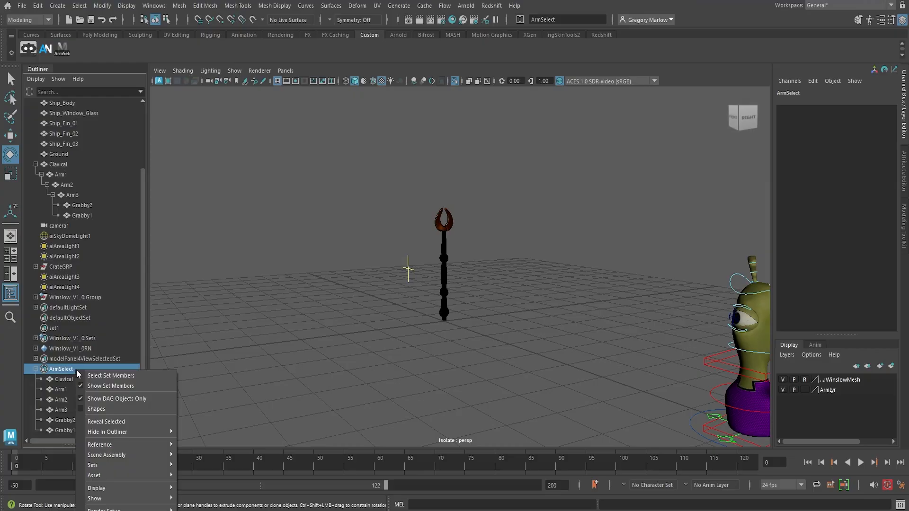
click(106, 376)
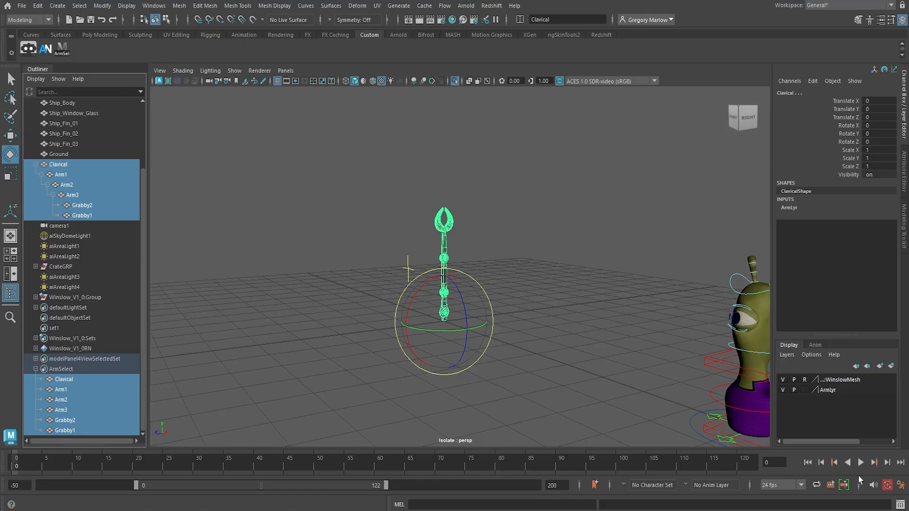
Open the Script Editor and clear both its history and its input.
click(900, 505)
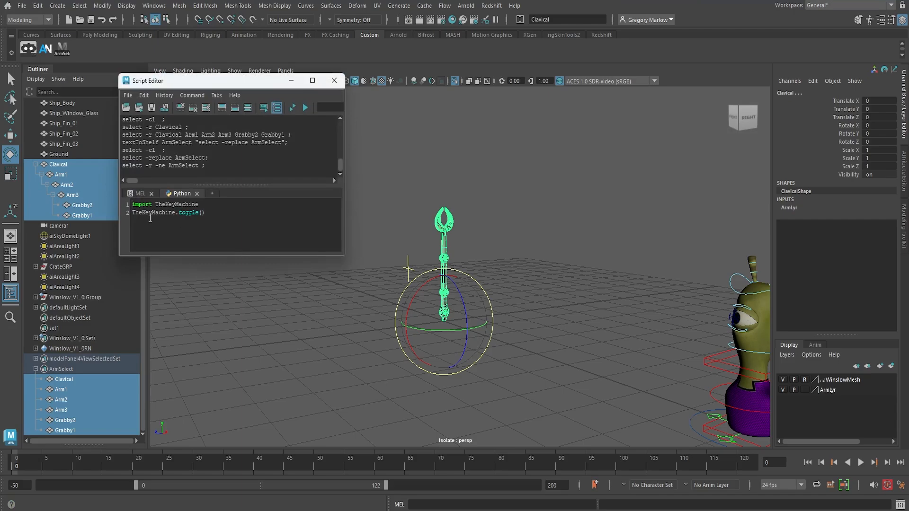
click(144, 97)
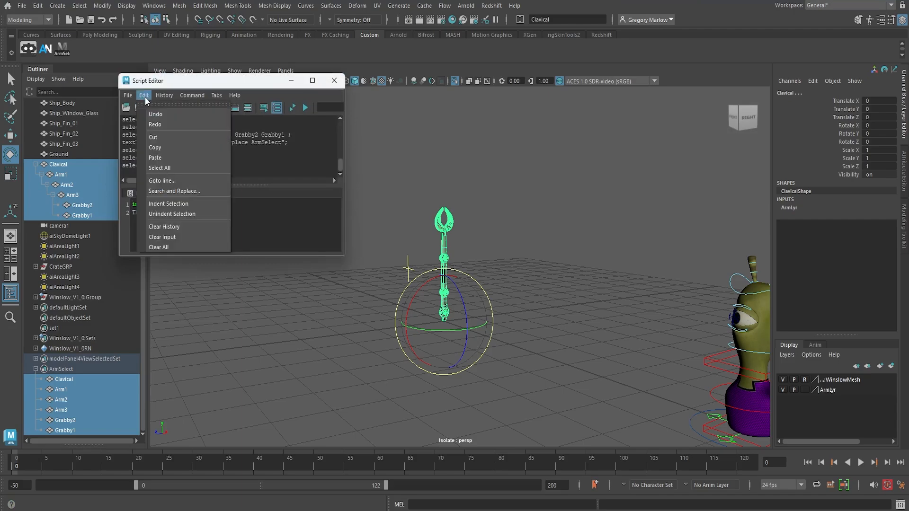
click(169, 251)
Expand Winslow_V1_0:Sets and select every ControlSet member from Main through HipSwinger_M so the selection is logged.
click(35, 338)
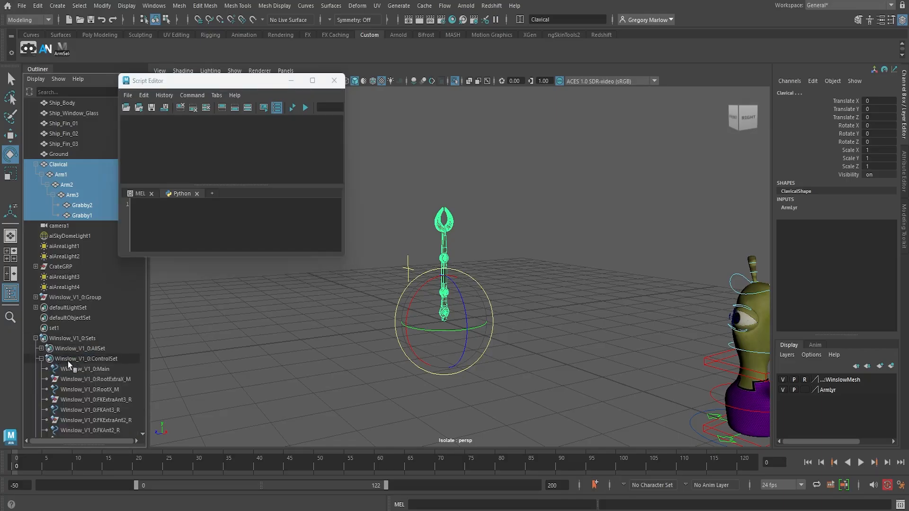
click(92, 369)
scroll(92, 368, down, 15)
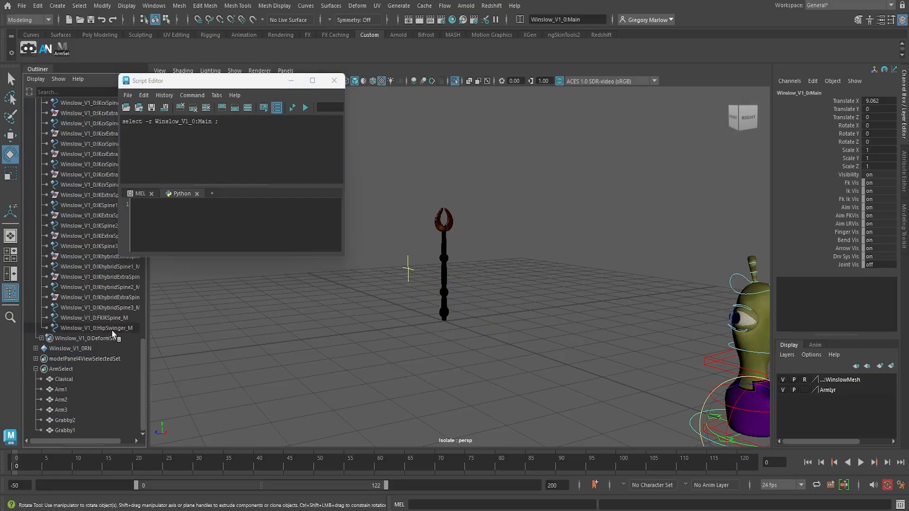
shift+click(112, 330)
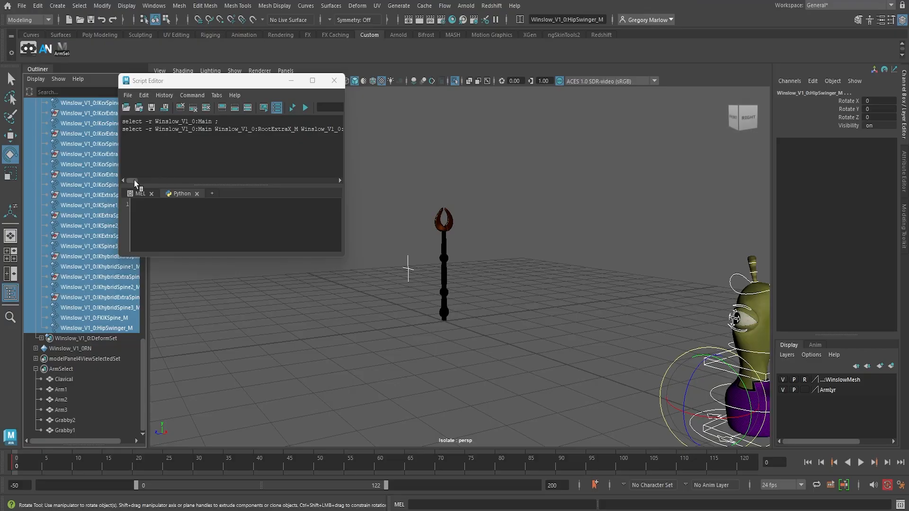
Save all the logged selection commands to the shelf as a MEL item named Winslow, and close the Script Editor.
drag(135, 183, 24, 161)
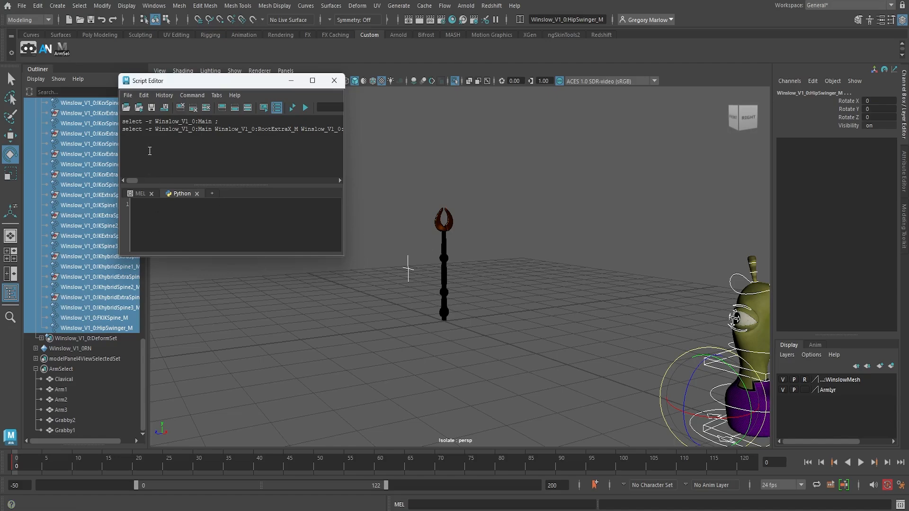
key(ctrl+a)
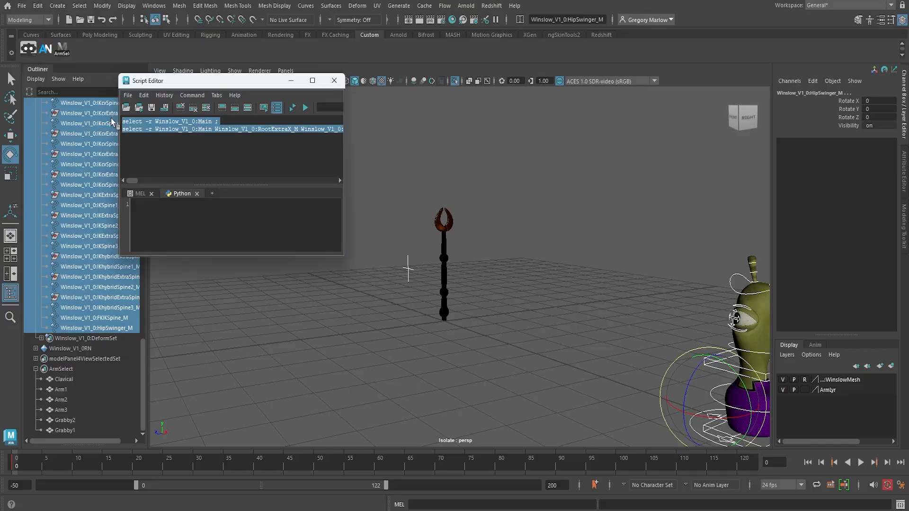
click(165, 108)
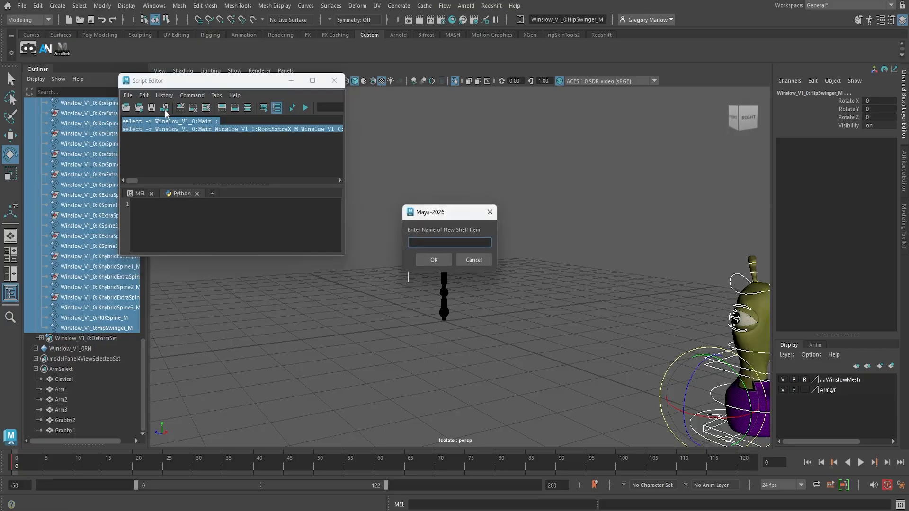
text(Winslow)
click(435, 260)
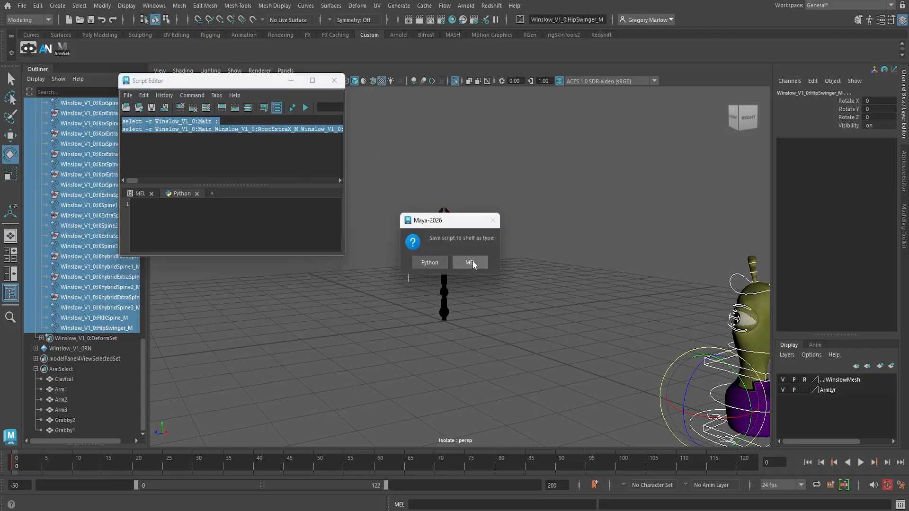
click(473, 263)
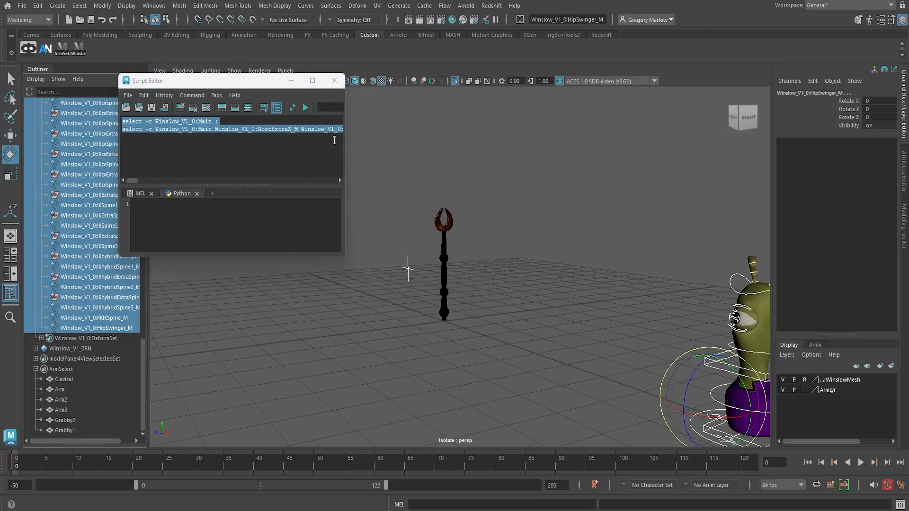
click(335, 81)
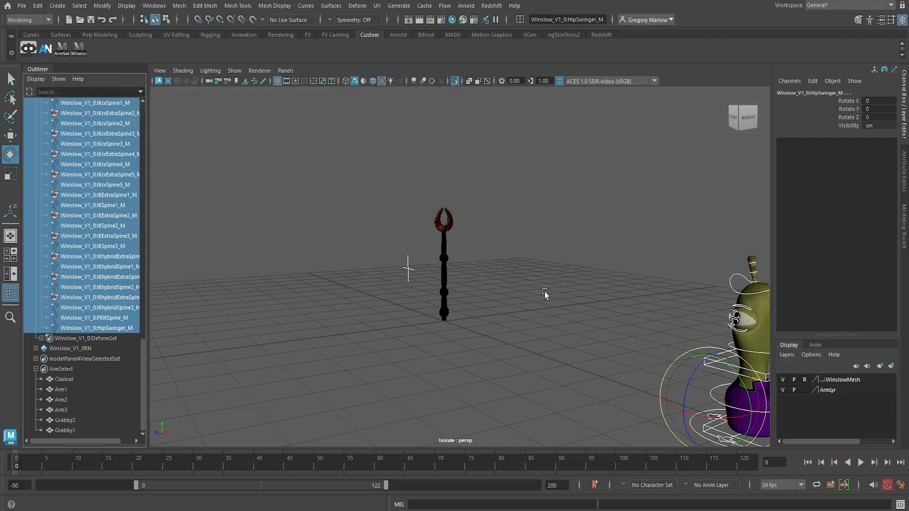
Clear the selection and test both shelf items, selecting the alien's controls with Winslow and the arm parts with ArmSelect.
alt+middle_drag(569, 302, 461, 285)
alt+drag(462, 285, 469, 277)
alt+right_drag(516, 287, 376, 226)
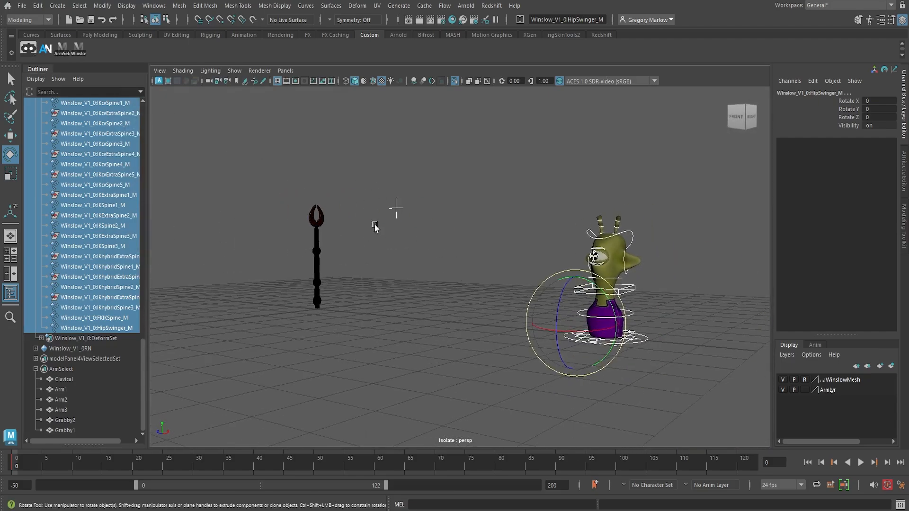
click(383, 171)
click(79, 51)
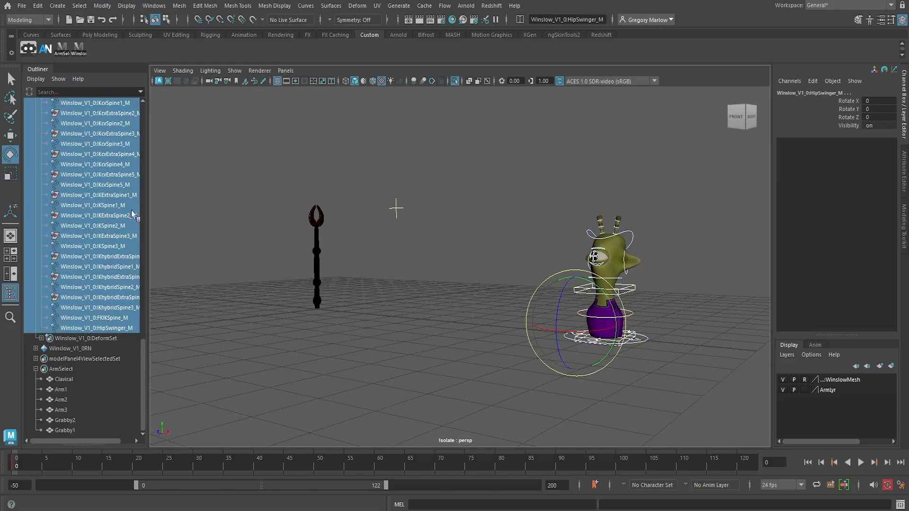
click(60, 49)
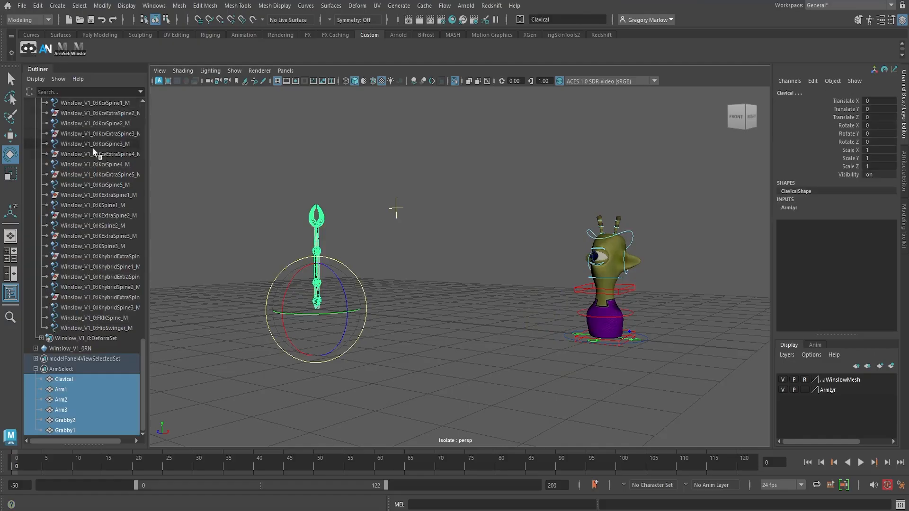